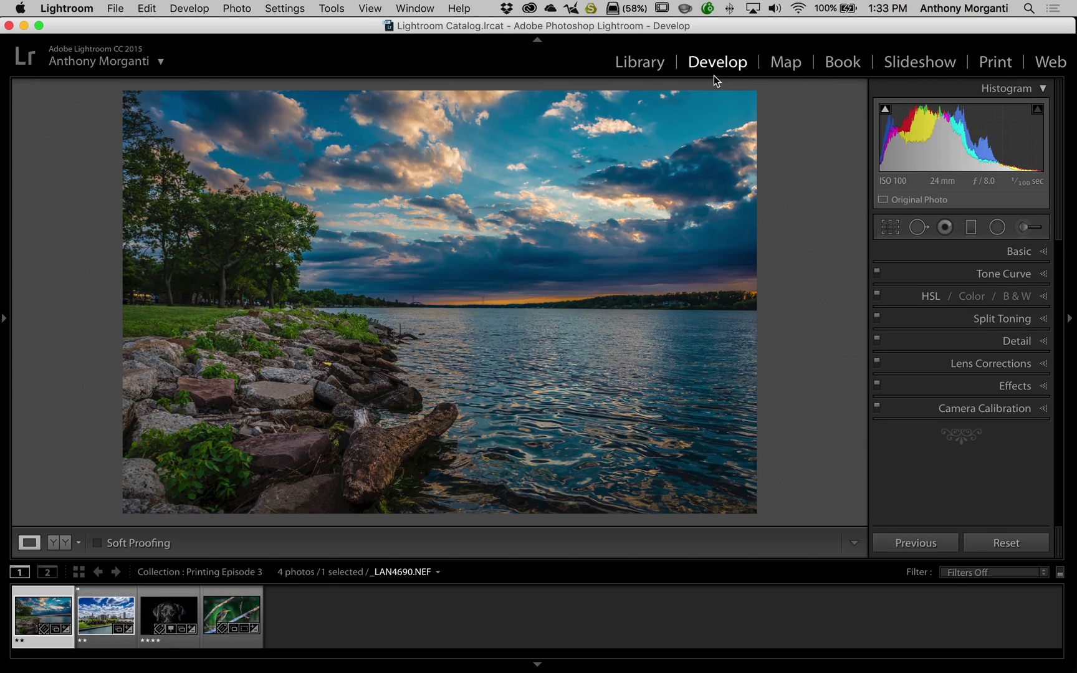
- In the Print module's page setup, choose the EPSON SC-P600 and the Super B (13 x 19 in) (Front - Fine Art (Borderless, Auto Exp)) paper size
left_click(993, 63)
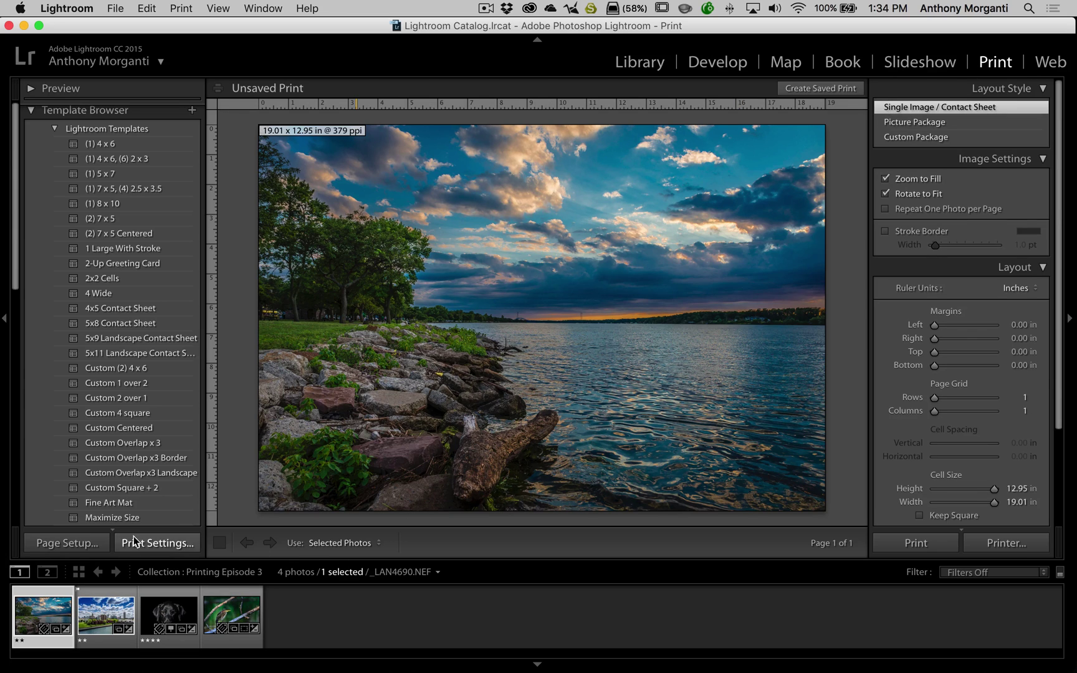
left_click(66, 543)
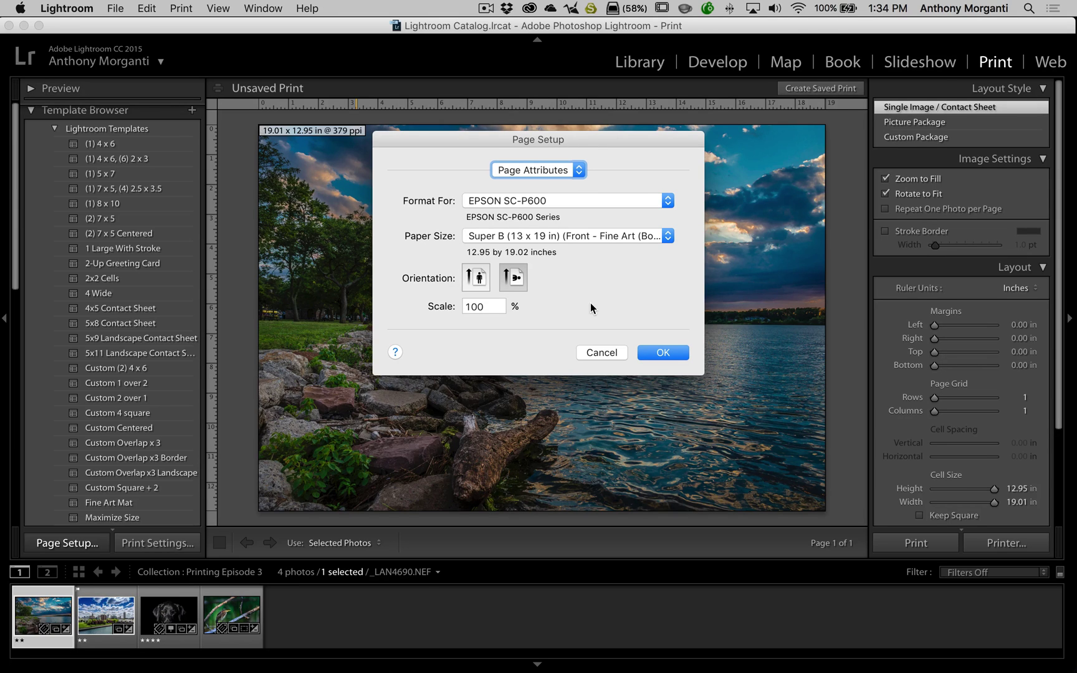
left_click(667, 200)
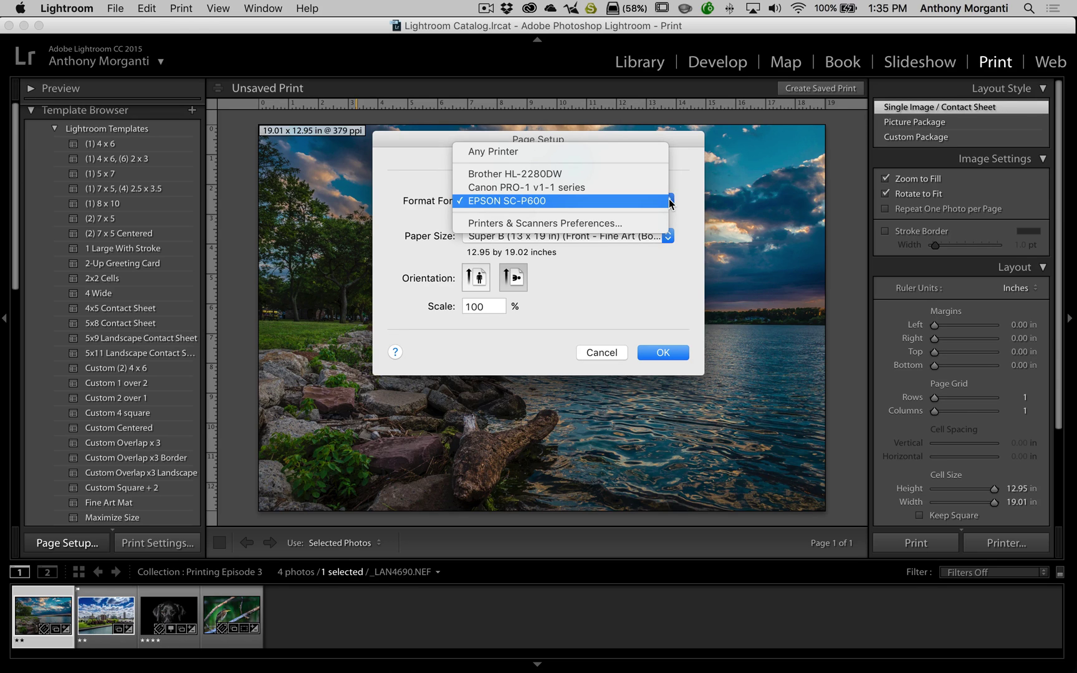
left_click(555, 199)
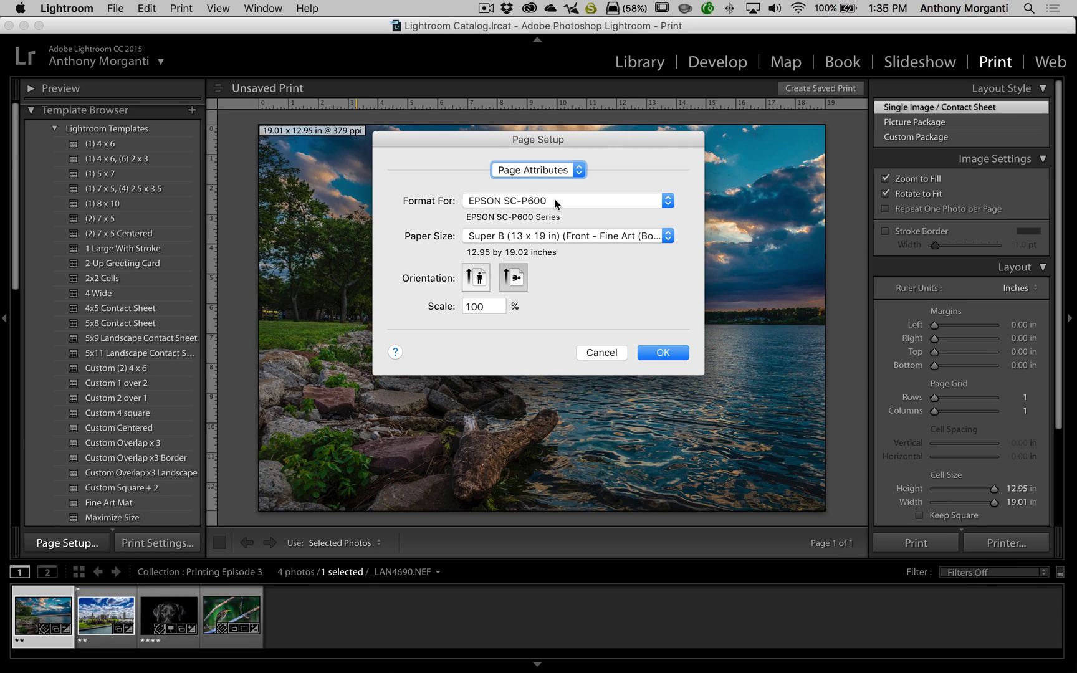
left_click(667, 236)
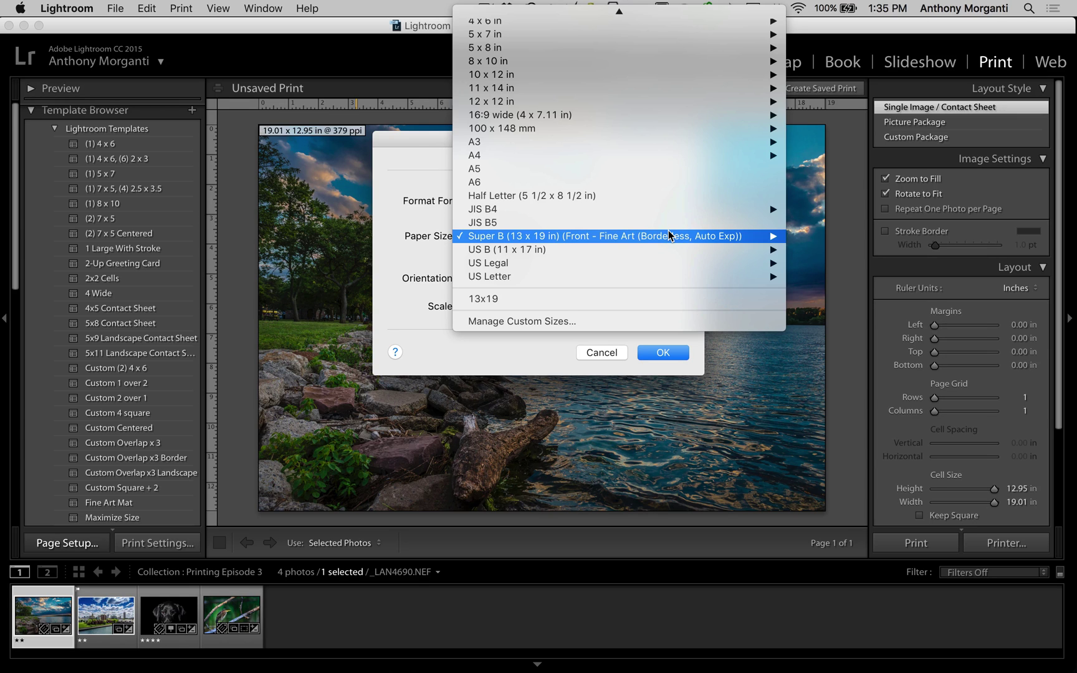
mouse_move(661, 237)
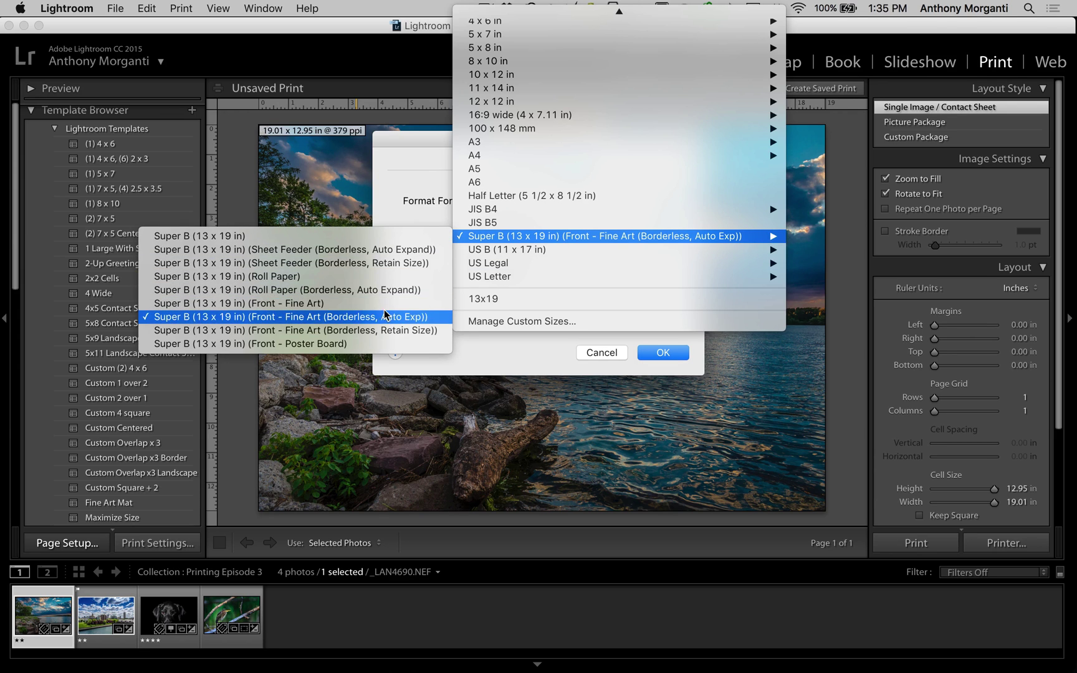
left_click(306, 316)
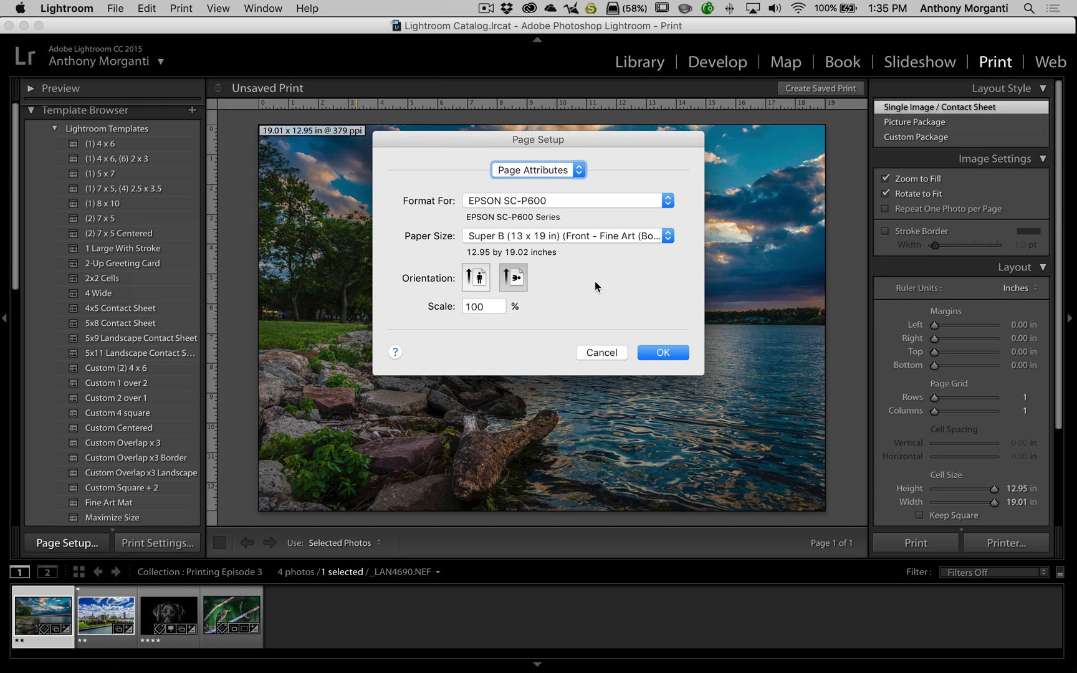
- Switch the page orientation to portrait and return it to landscape
left_click(478, 279)
left_click(506, 281)
left_click(473, 281)
left_click(508, 281)
- Try the Canon PRO-1 v1-1 series page format, restore EPSON SC-P600, and accept the page setup
left_click(529, 200)
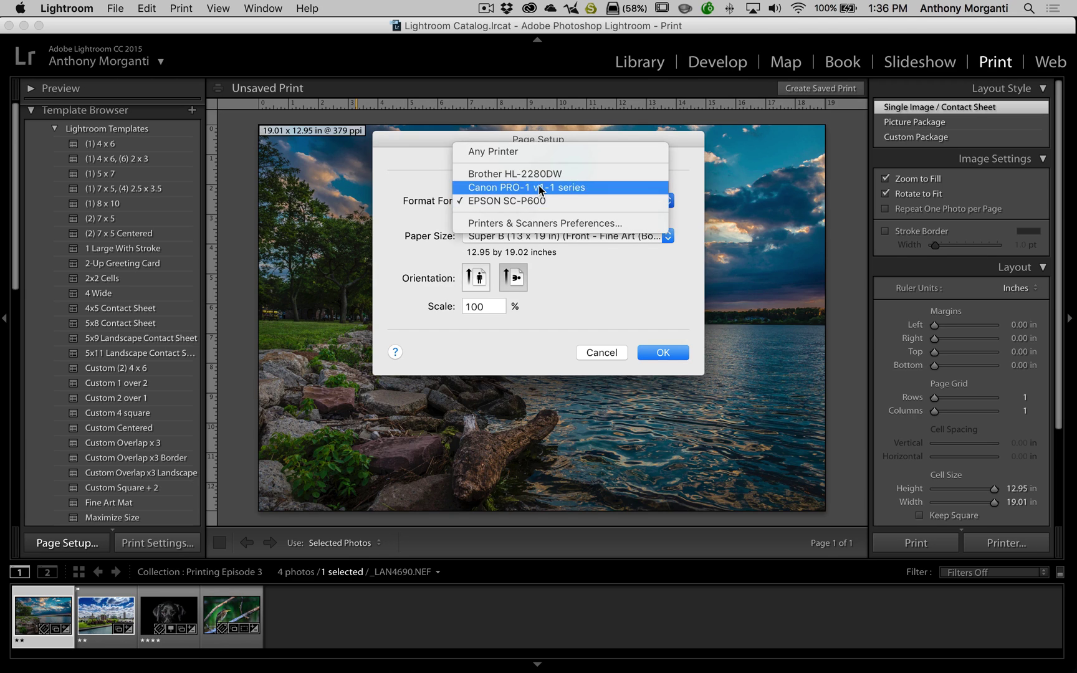
left_click(539, 186)
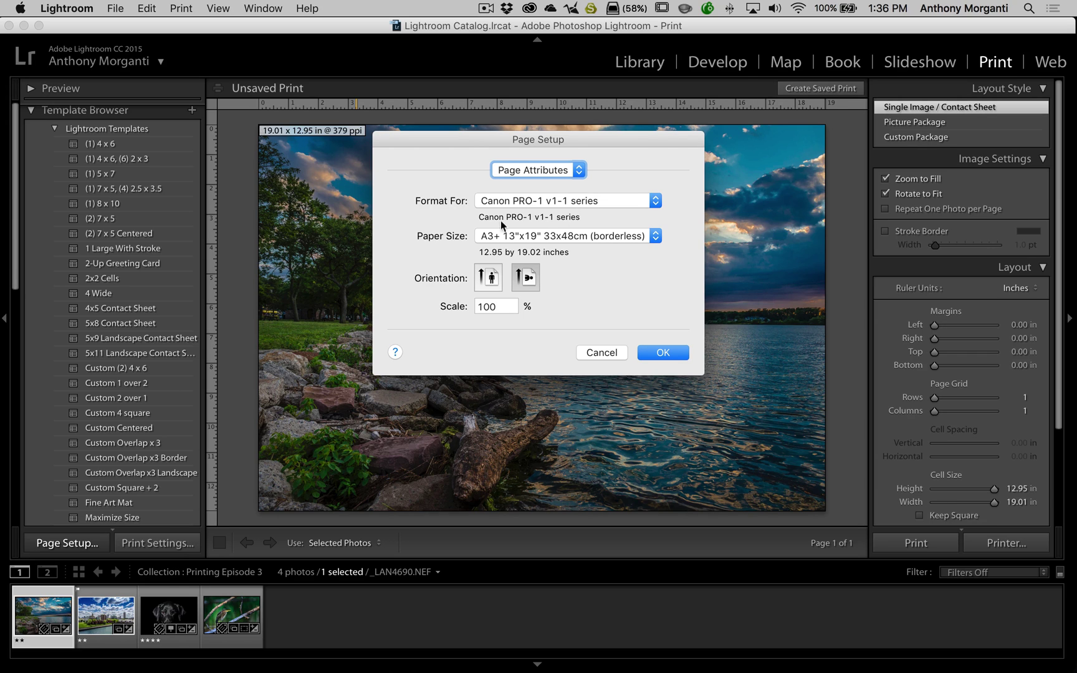
left_click(576, 200)
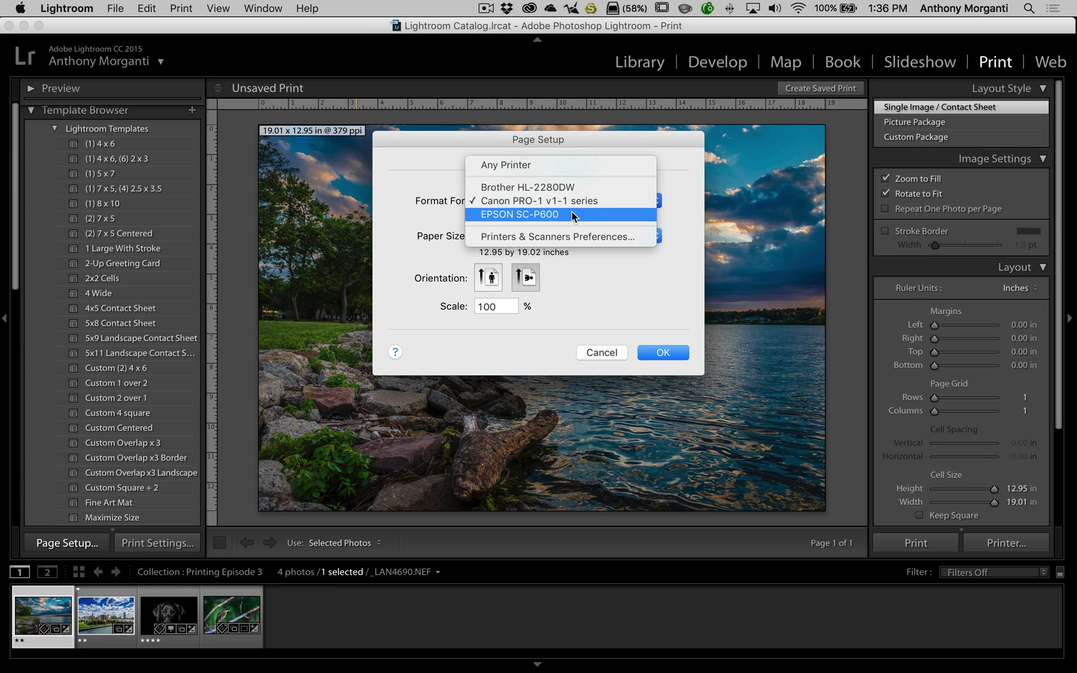
left_click(572, 215)
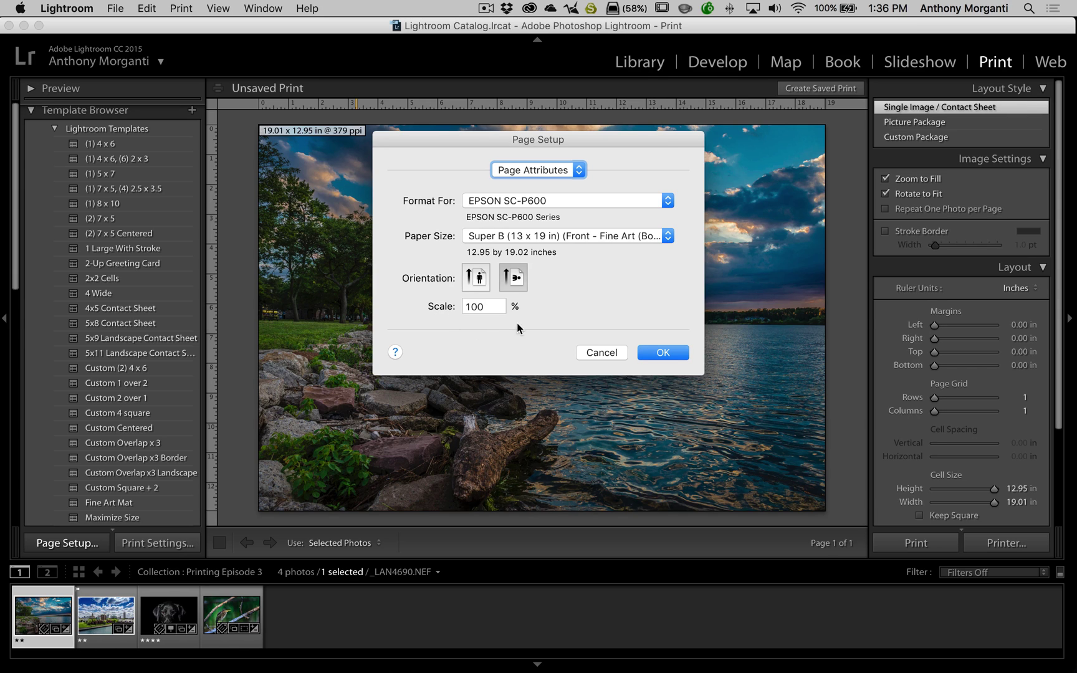
left_click(652, 354)
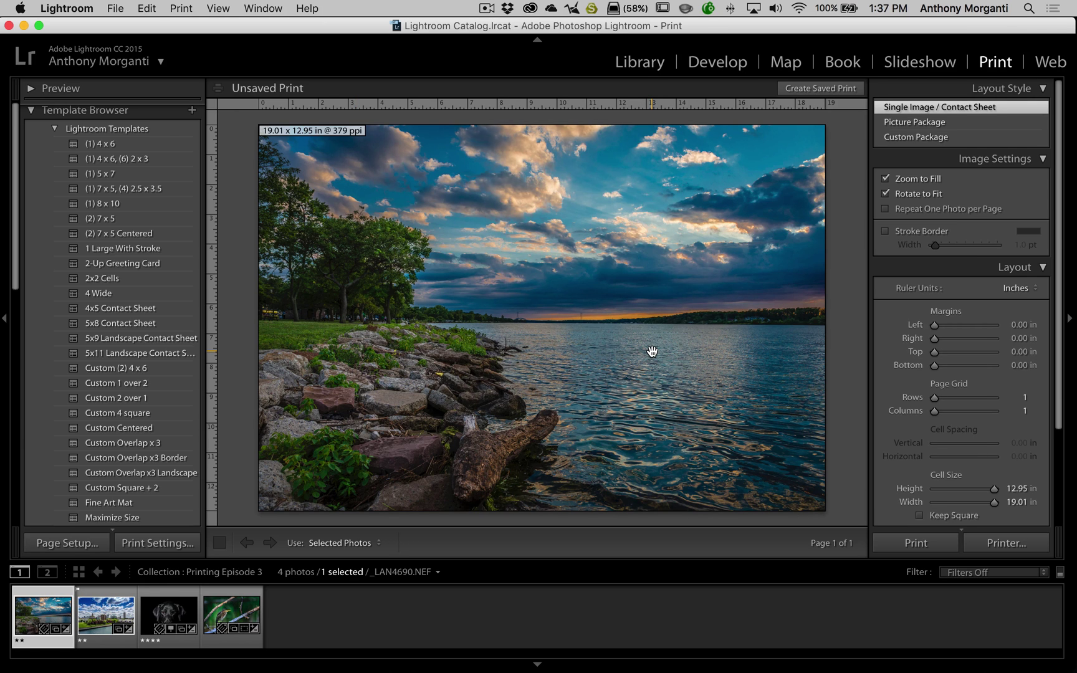
- In the print settings, select the EPSON SC-P600 printer and show its Printer Settings section
left_click(149, 543)
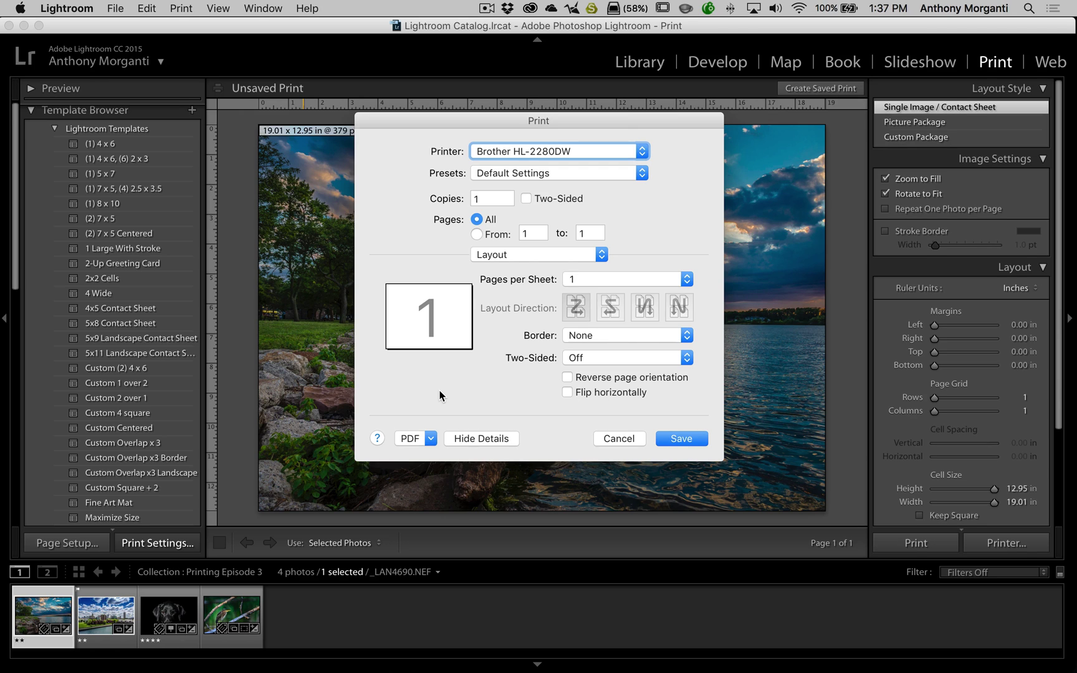
left_click(643, 150)
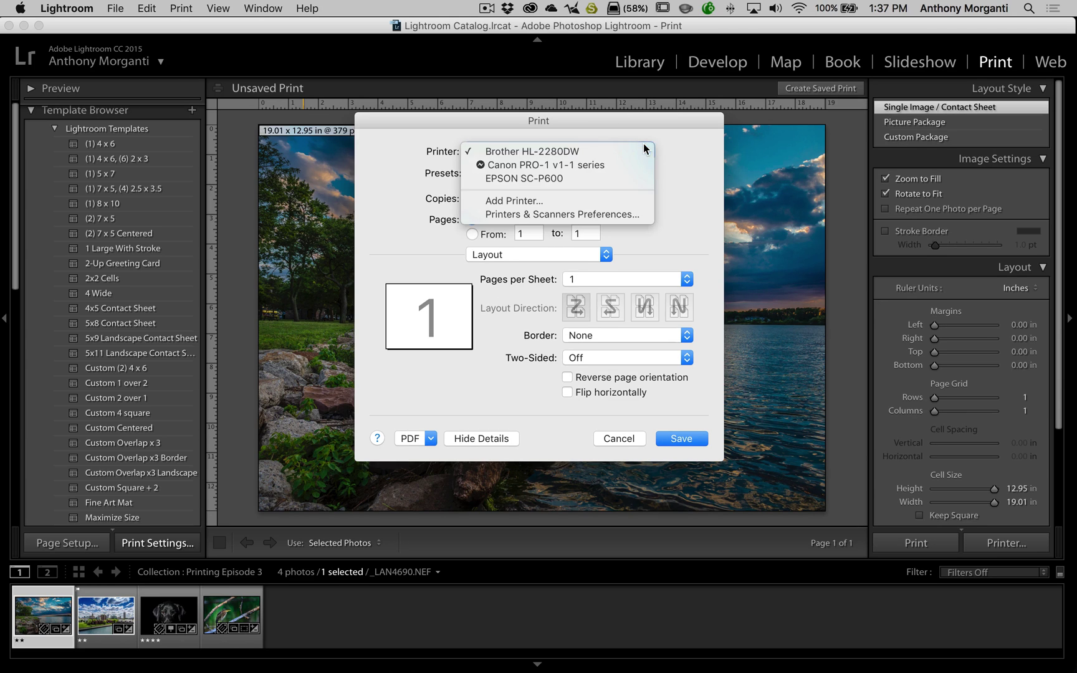
left_click(540, 178)
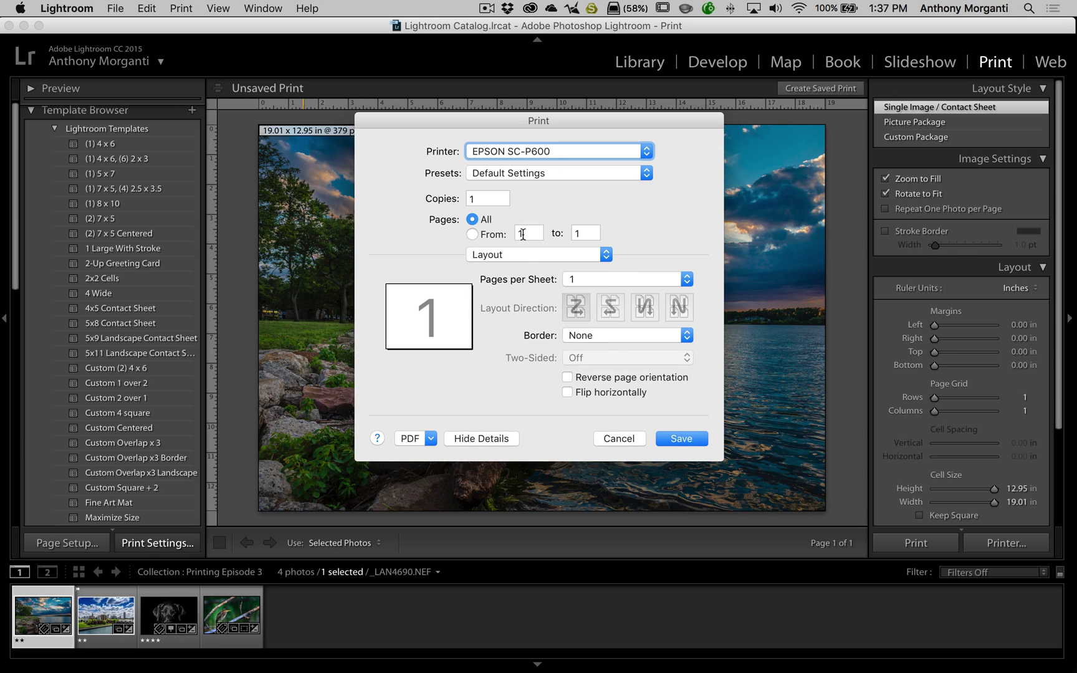
left_click(519, 252)
left_click(524, 319)
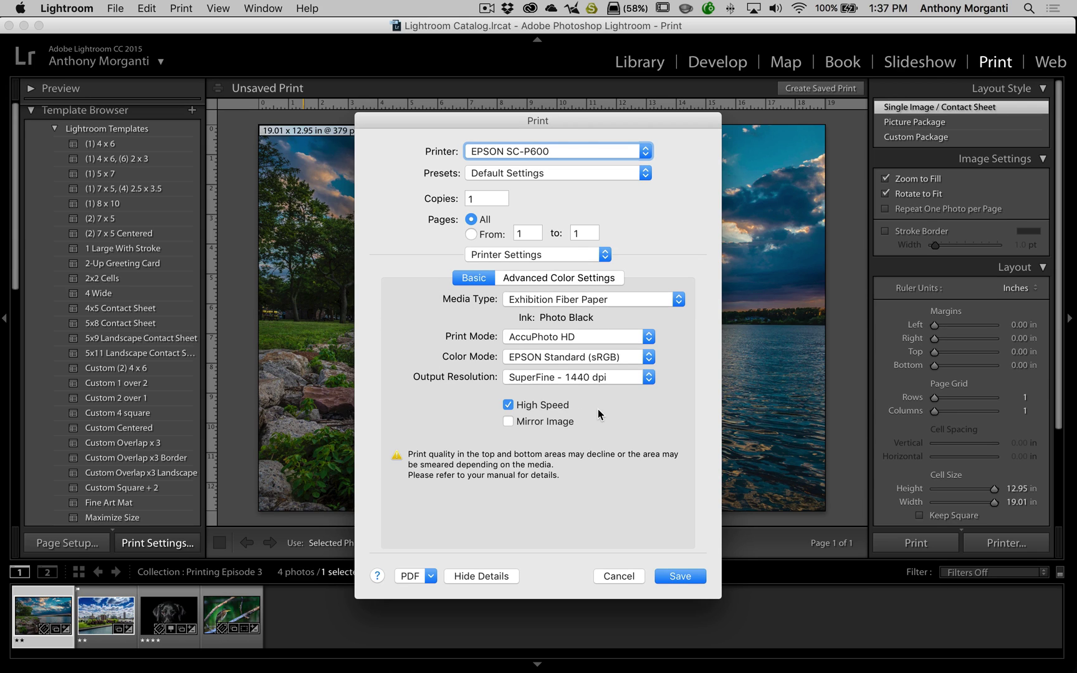
- Switch the printer to Canon PRO-1 v1-1 series and show its Quality & Media settings
left_click(595, 151)
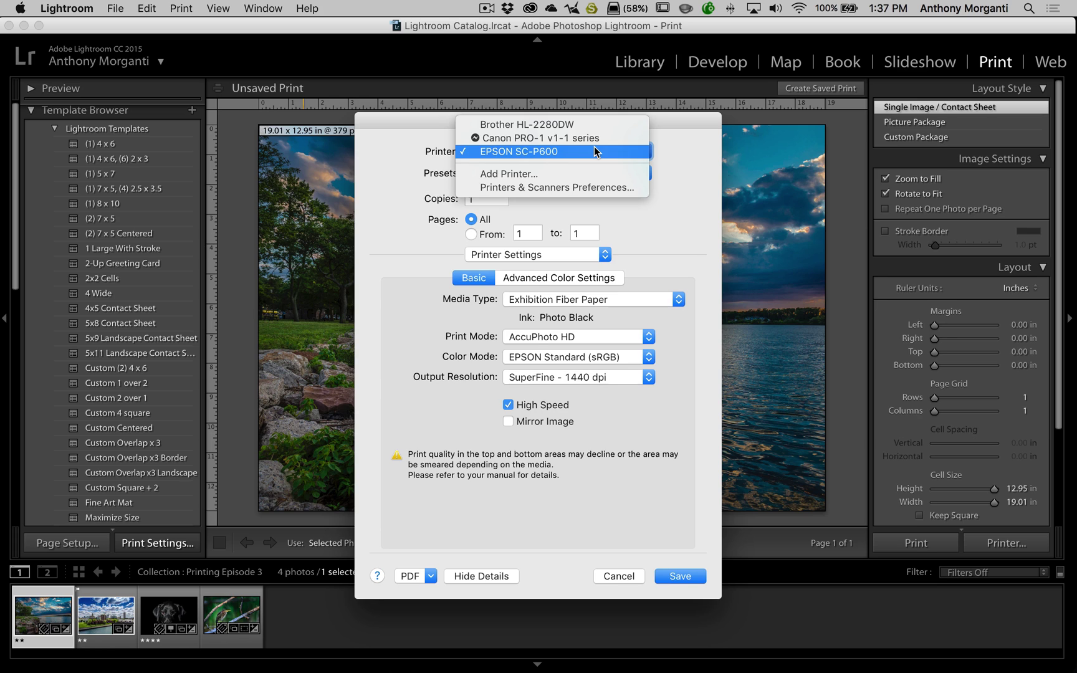
left_click(561, 137)
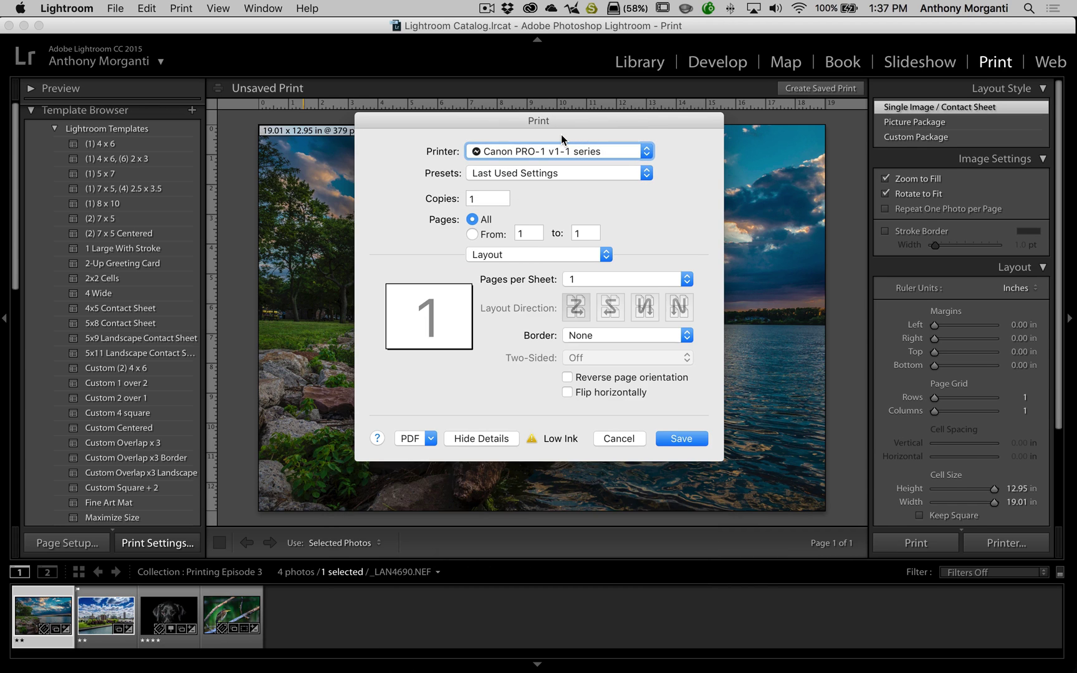
left_click(542, 254)
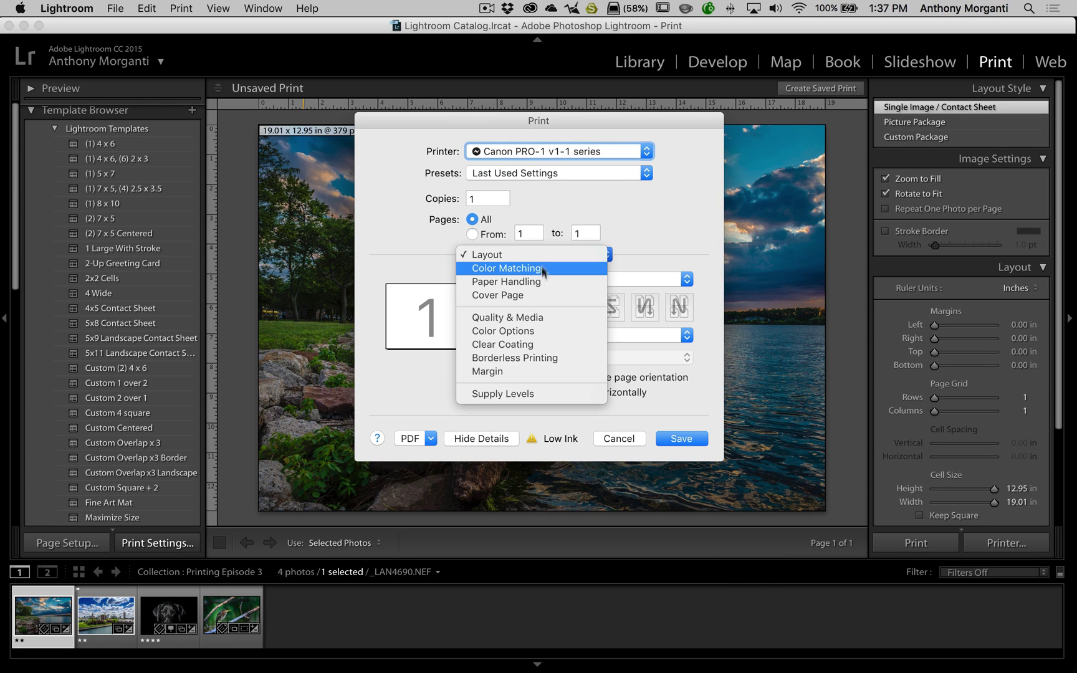
left_click(494, 316)
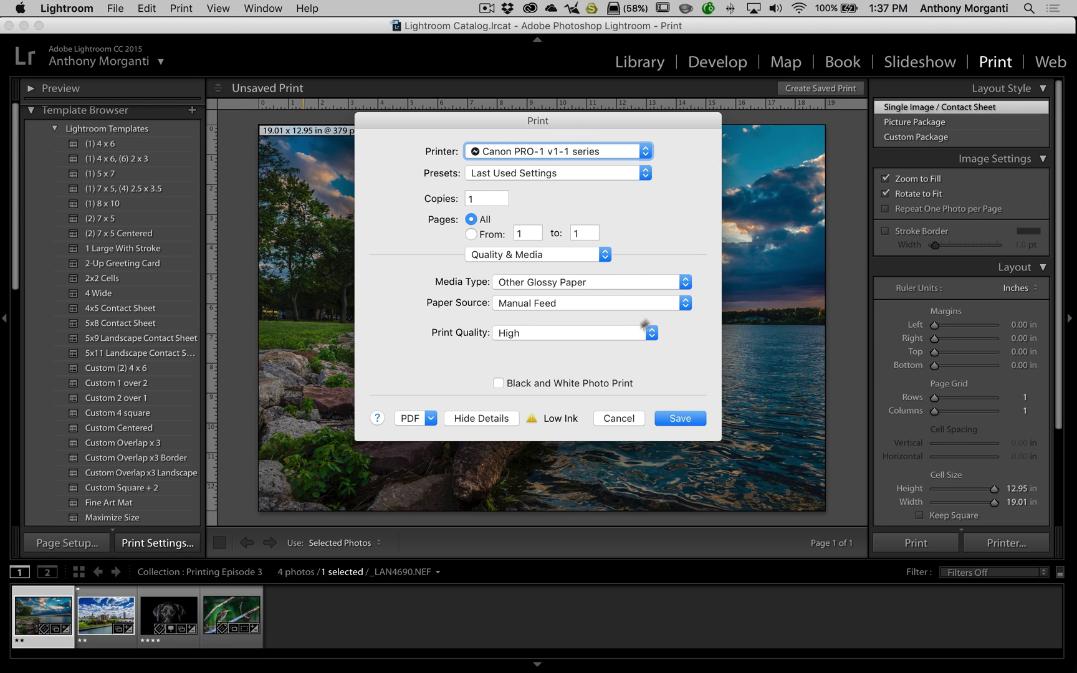
- Switch the printer back to EPSON SC-P600 and show its Printer Settings section again
left_click(556, 144)
left_click(550, 158)
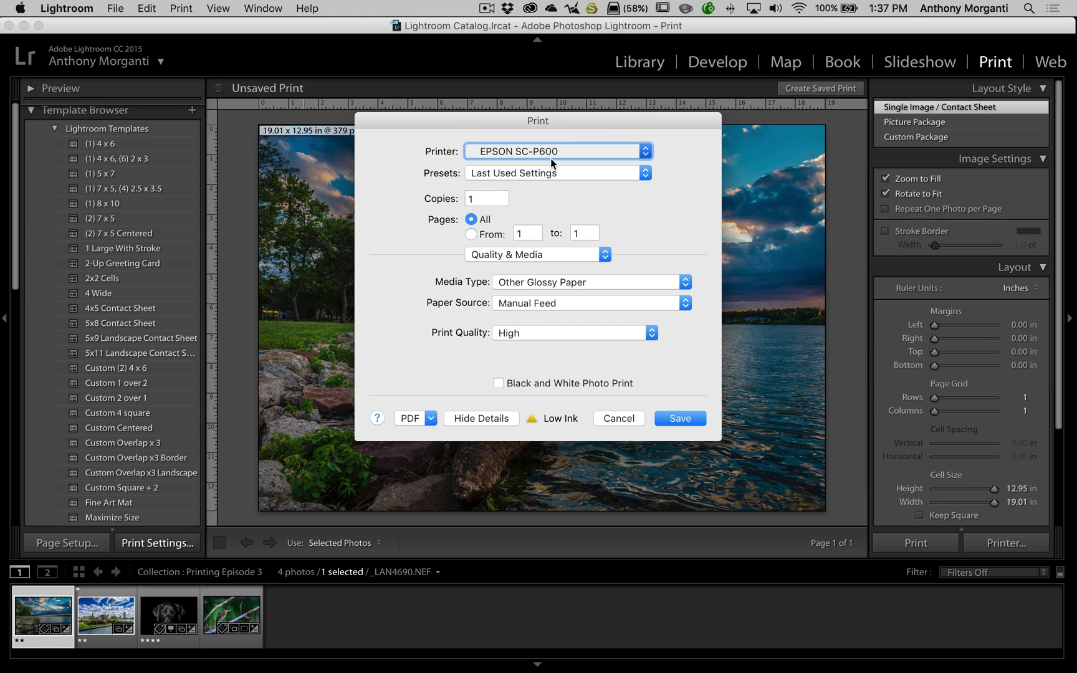
left_click(543, 254)
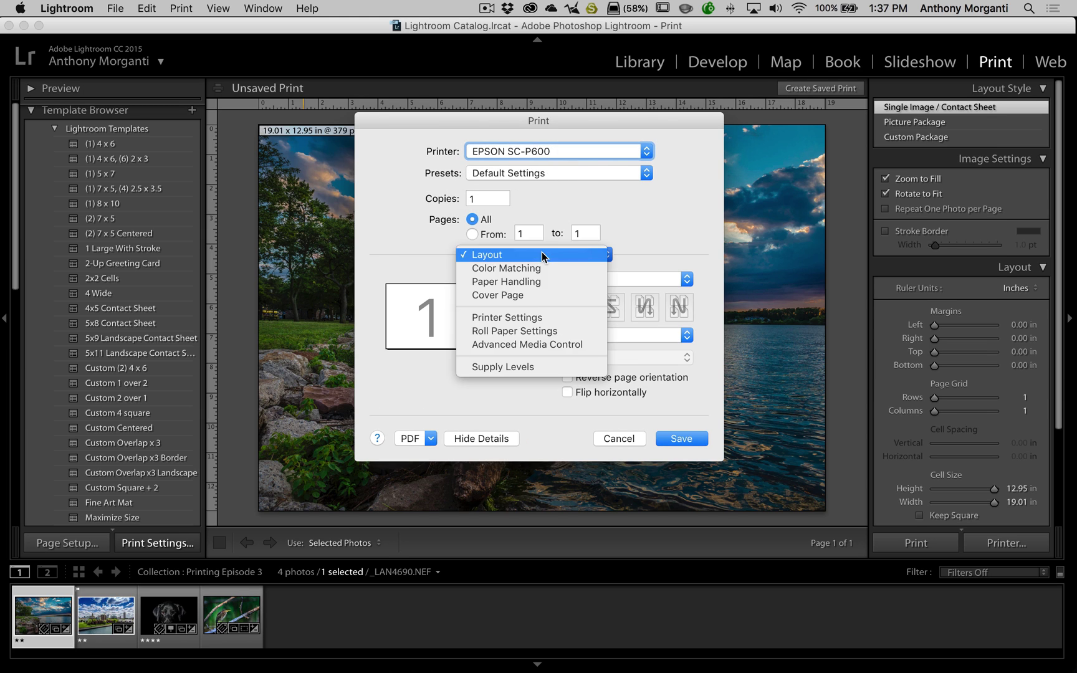
left_click(541, 318)
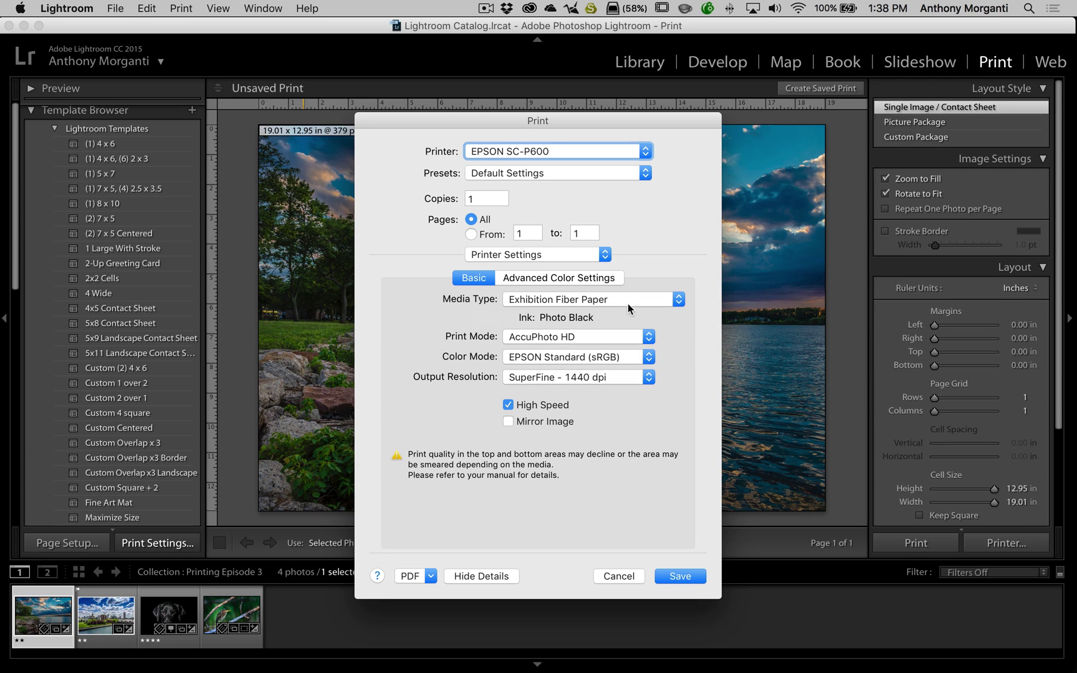
- Examine the available media type categories and their paper options, leaving the selection as it is
left_click(679, 299)
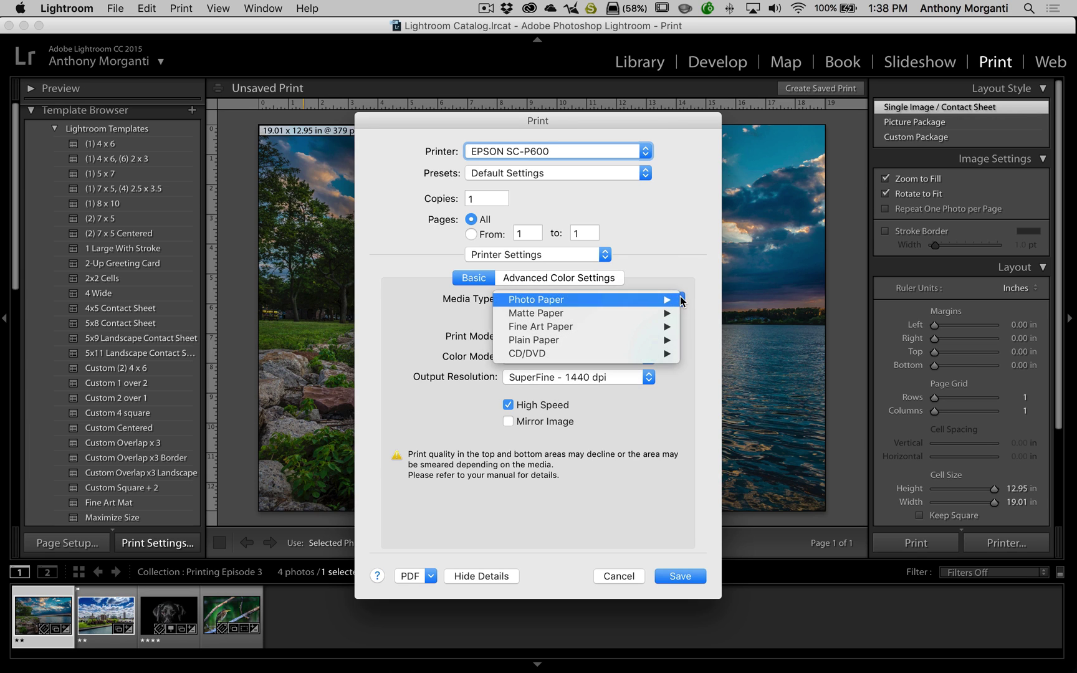
mouse_move(670, 321)
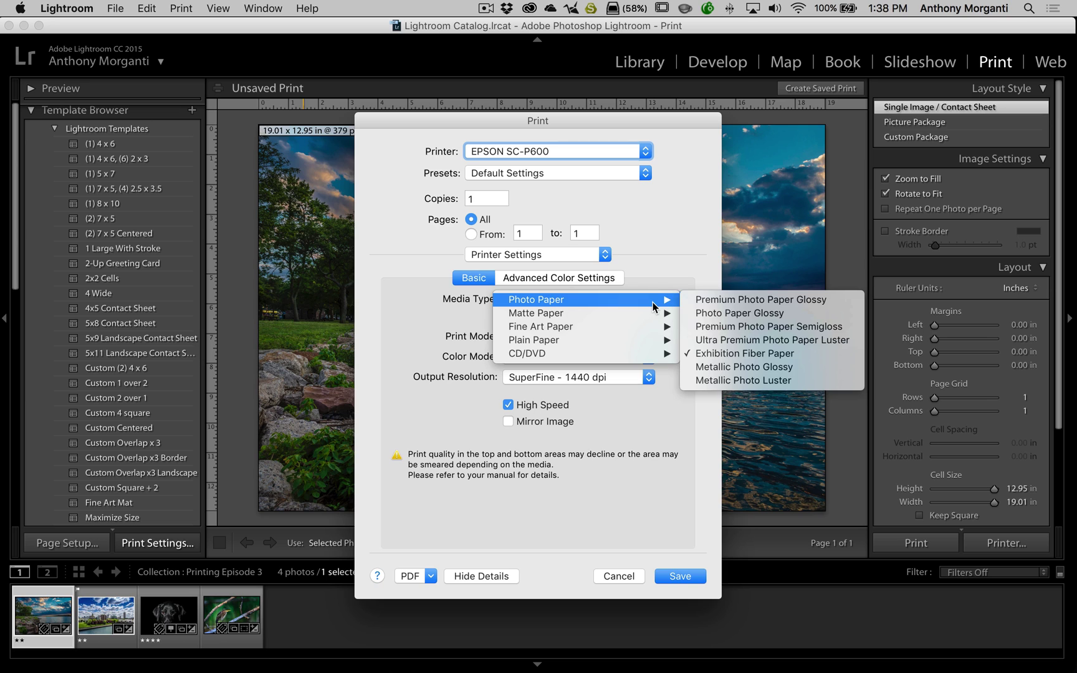
left_click(657, 273)
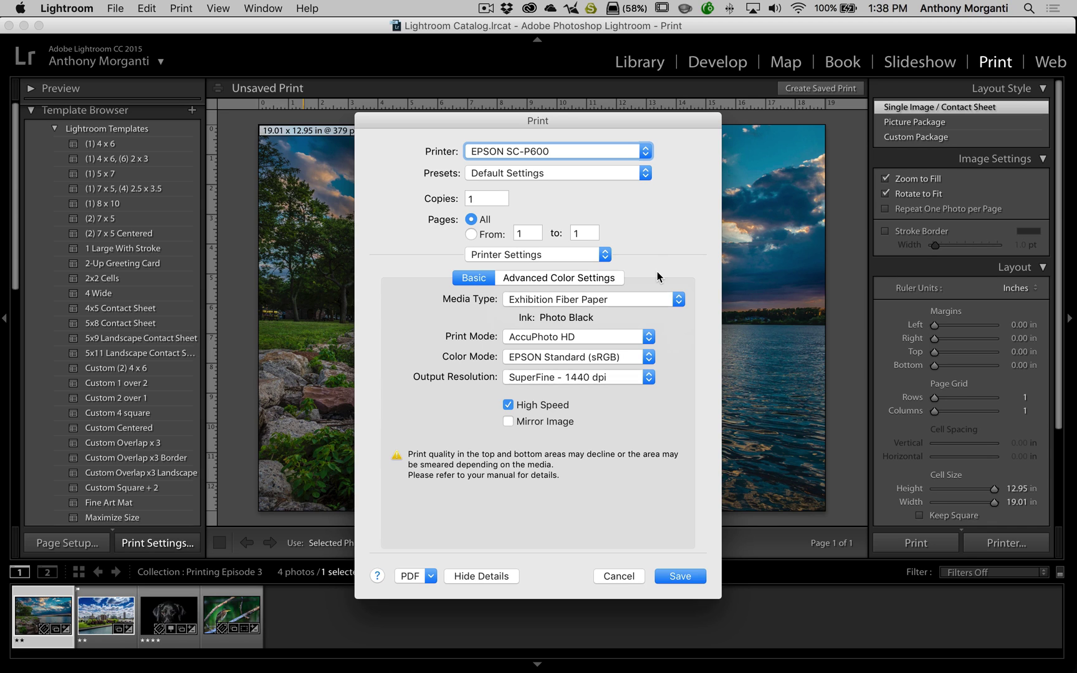
left_click(670, 304)
mouse_move(667, 313)
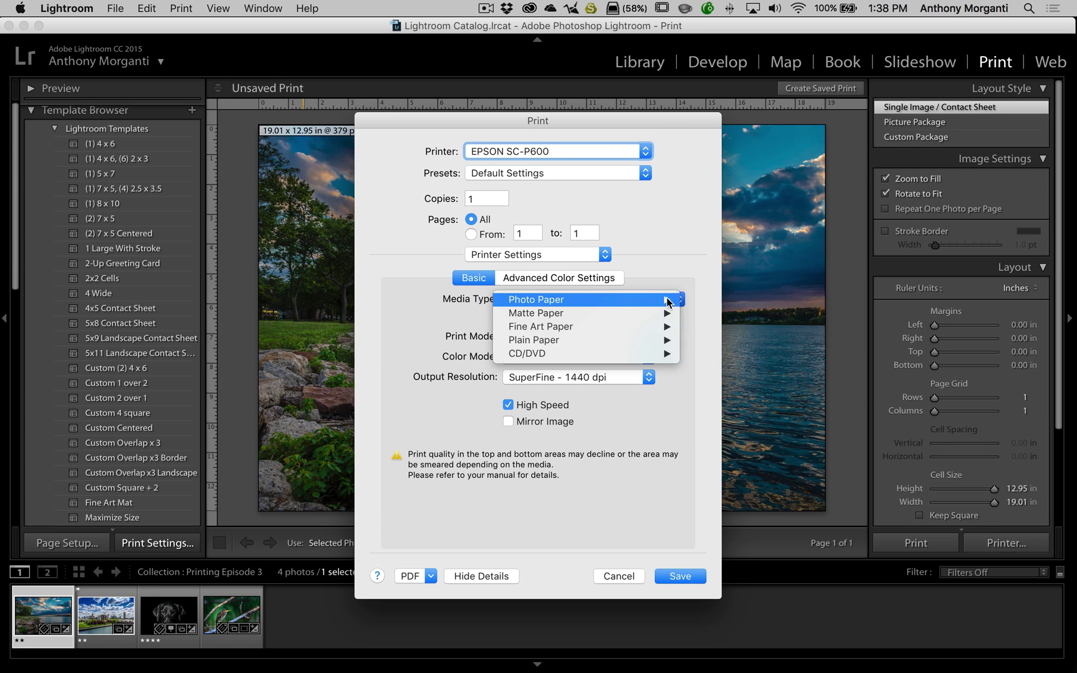
mouse_move(643, 345)
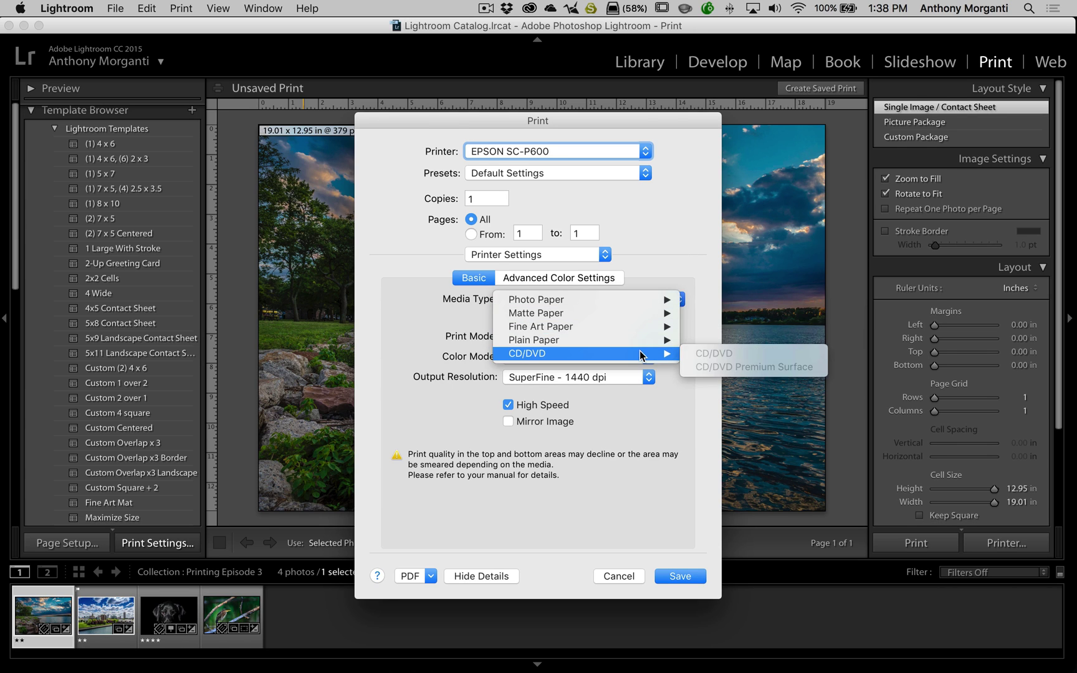
left_click(661, 273)
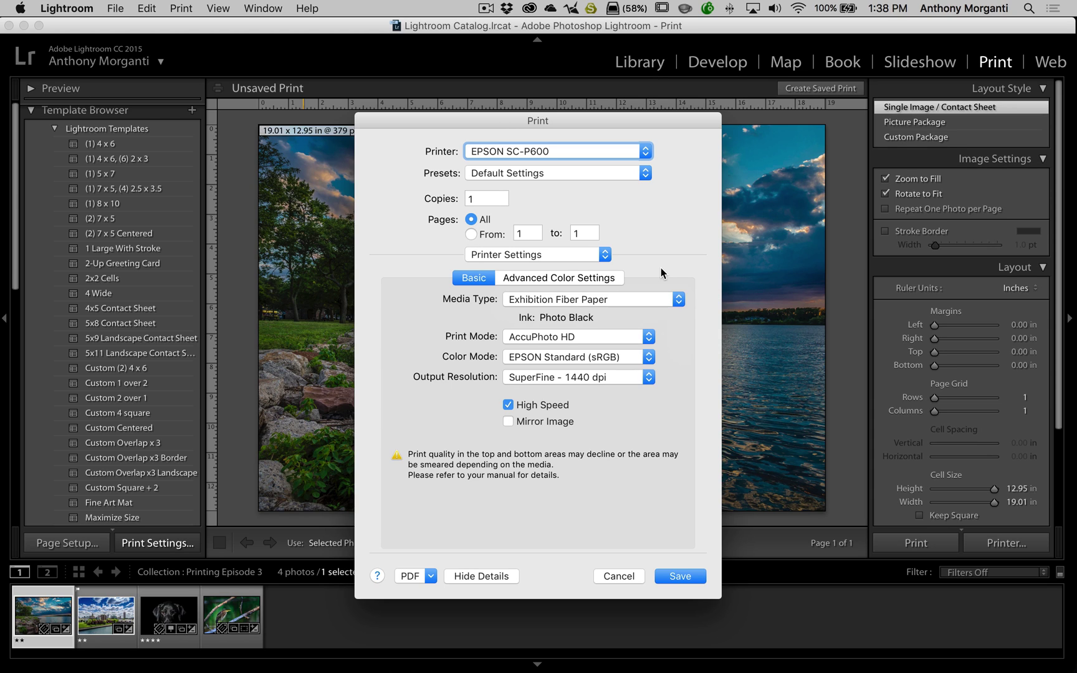
- Try Premium Photo Paper Glossy as the media type and restore Exhibition Fiber Paper
left_click(675, 299)
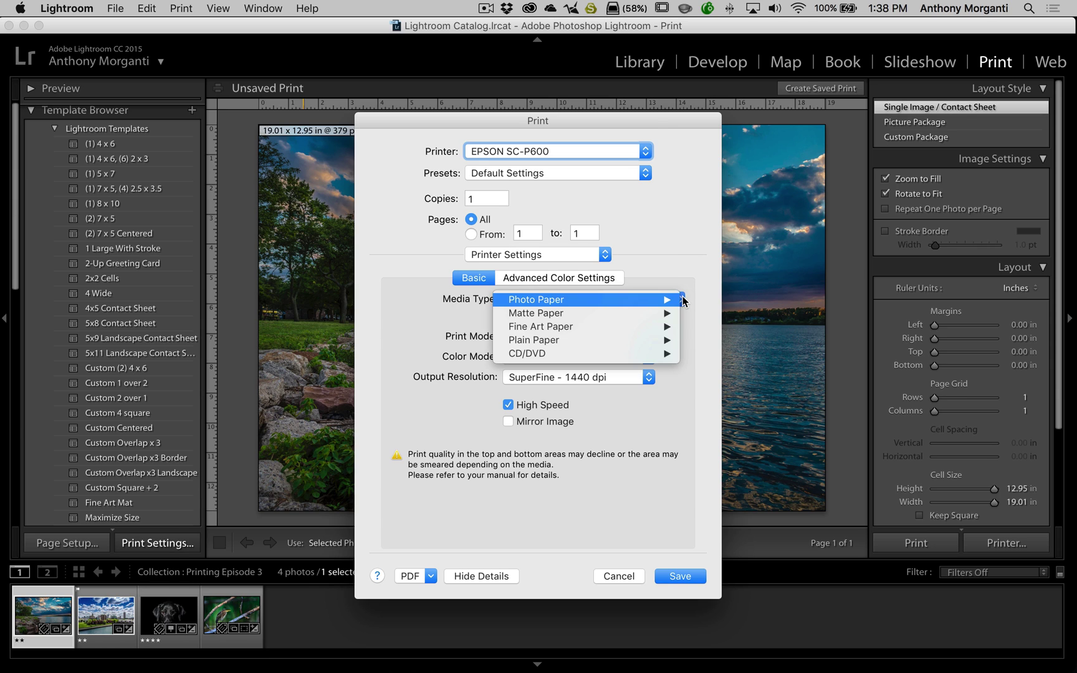
mouse_move(674, 300)
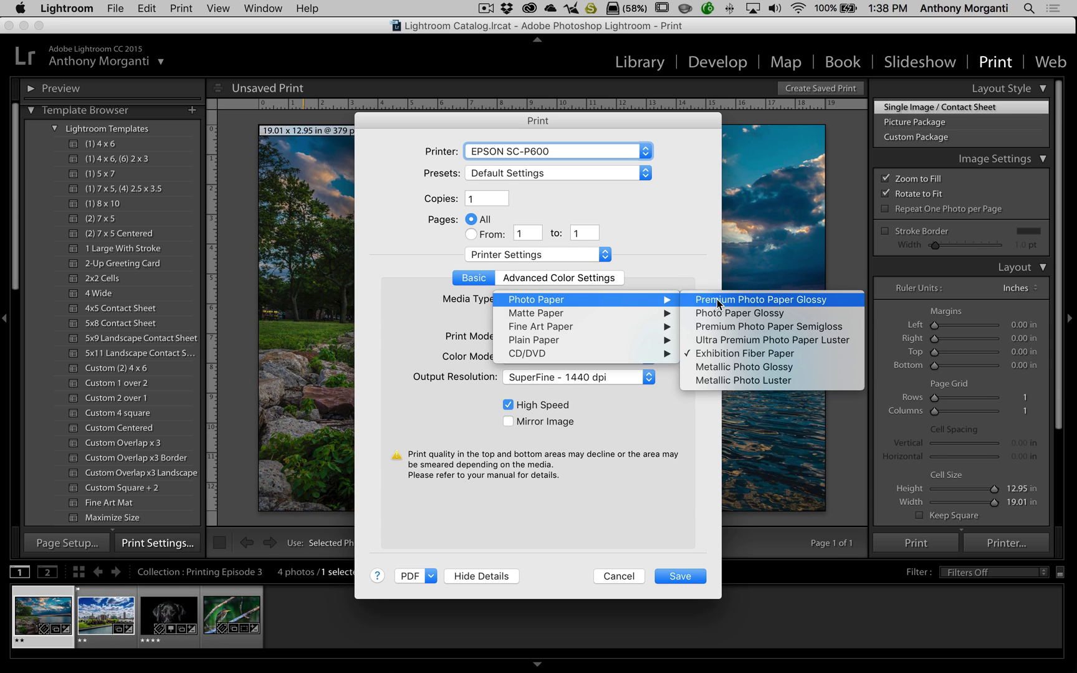
left_click(738, 300)
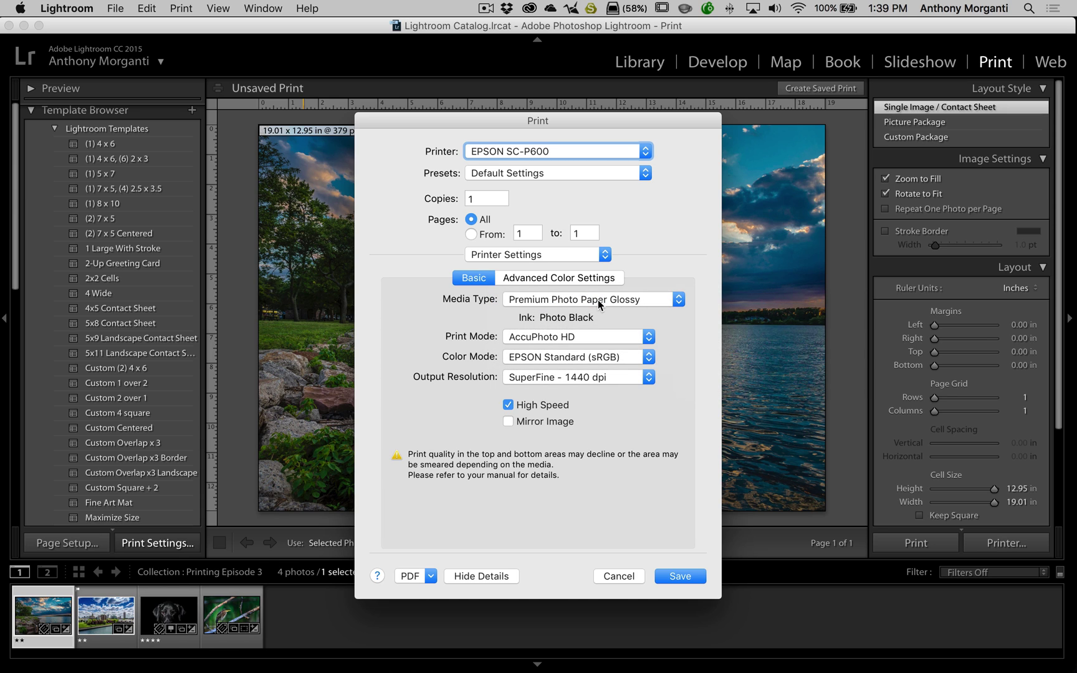
left_click(679, 302)
mouse_move(667, 305)
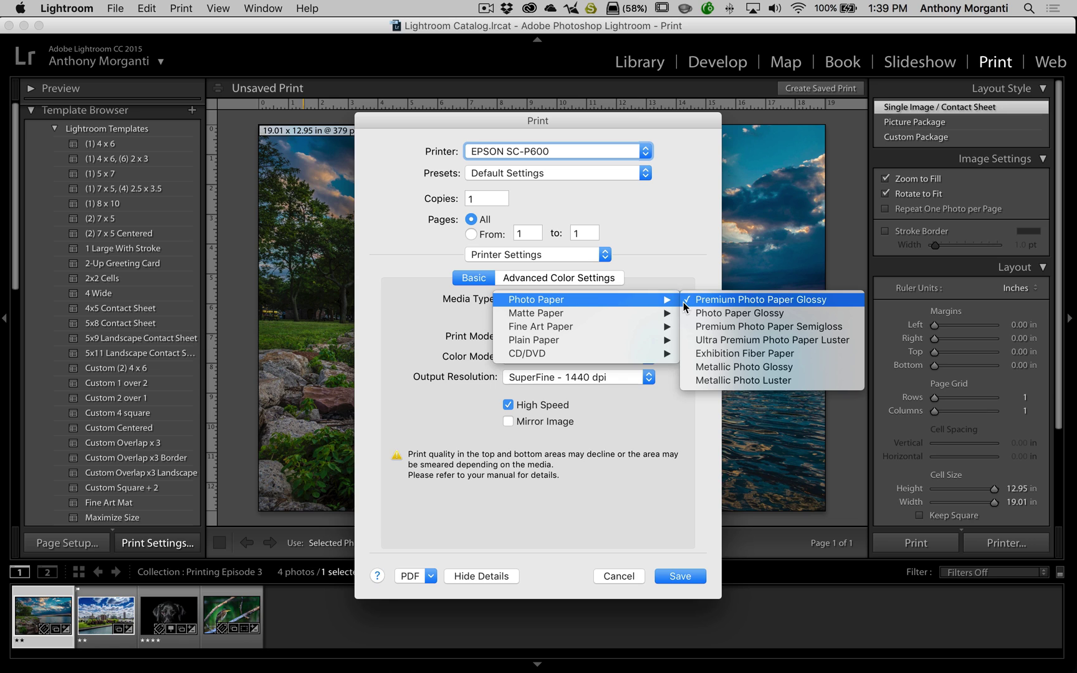
left_click(708, 354)
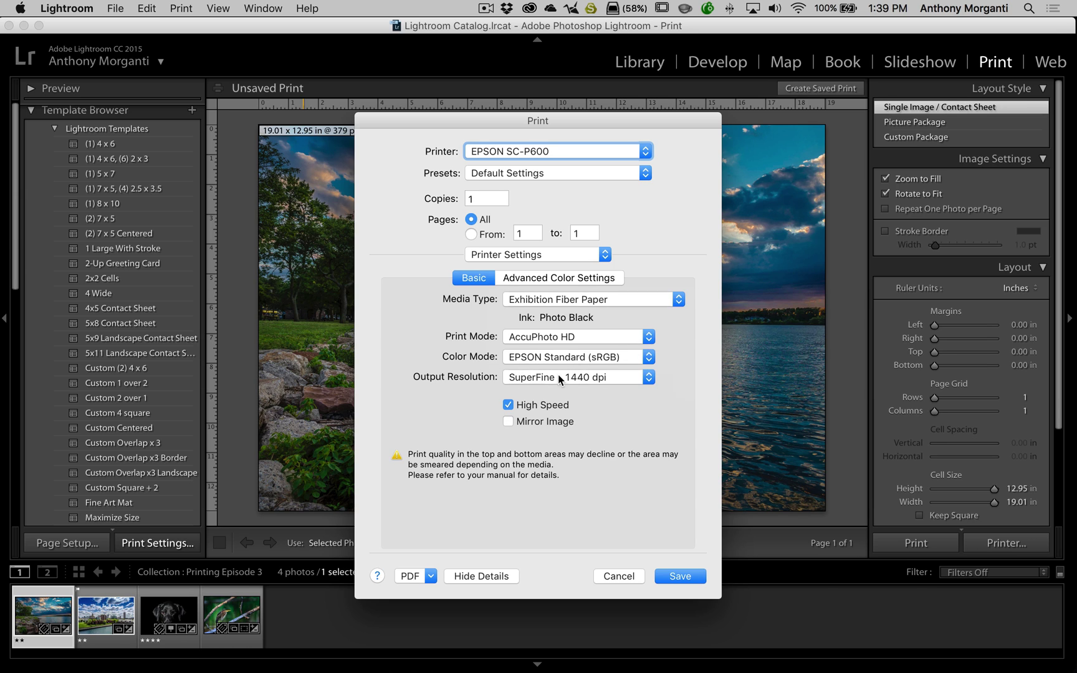
- Review the EPSON SC-P600's color mode options and keep EPSON Standard (sRGB)
left_click(574, 359)
mouse_move(575, 360)
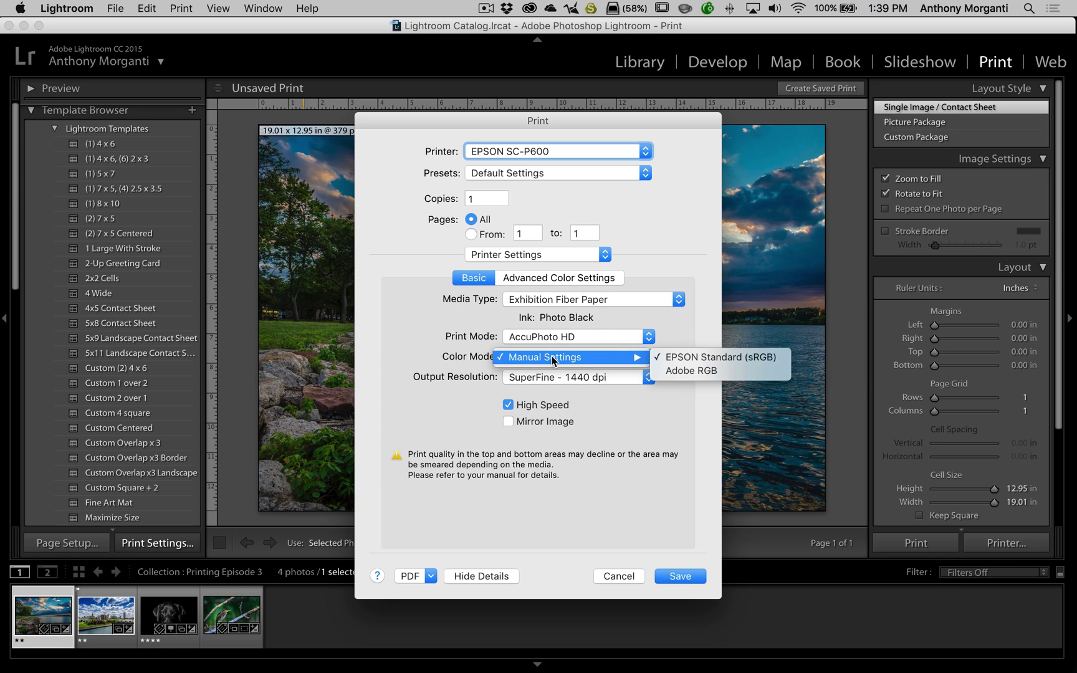
left_click(685, 359)
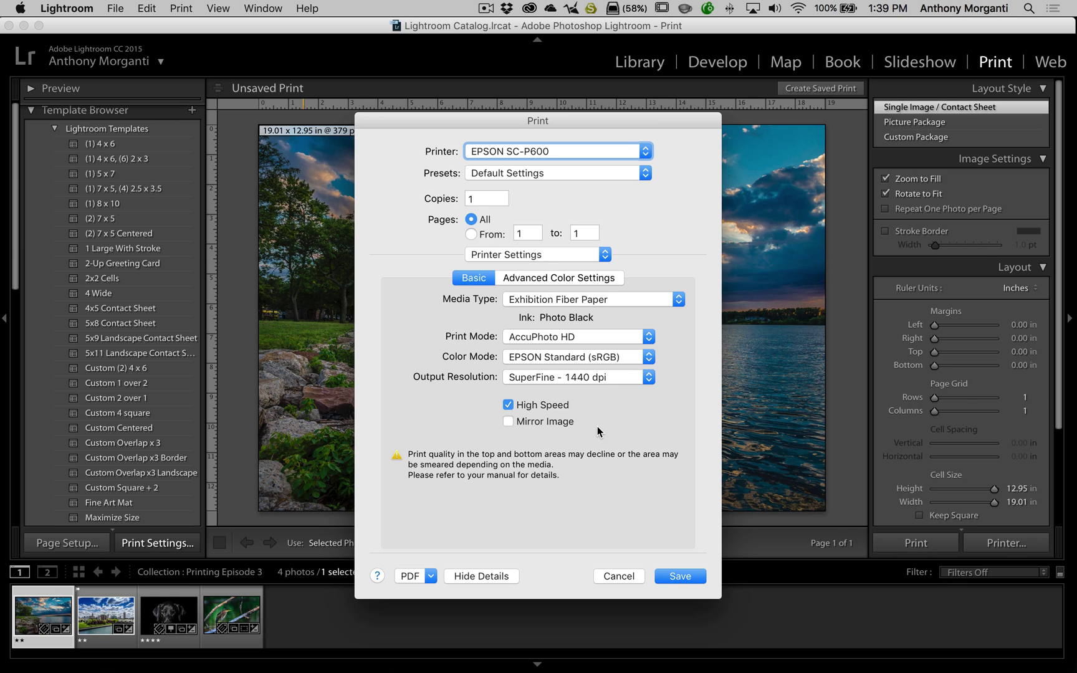
- Set the print job's color matching to ColorSync instead of EPSON Color Controls
left_click(558, 255)
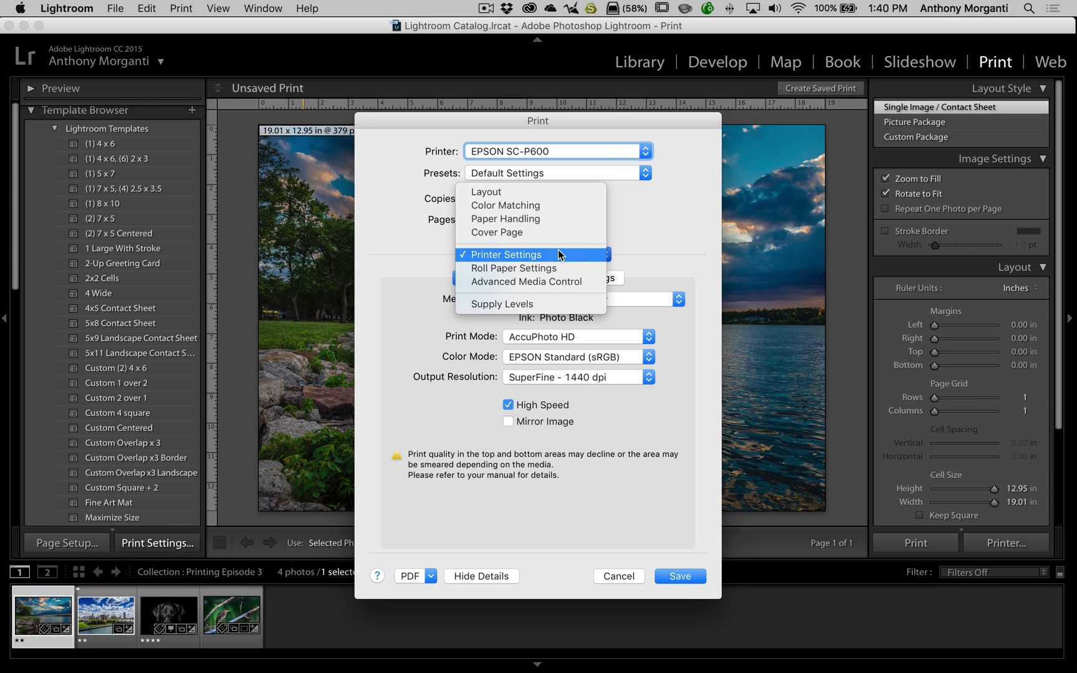
left_click(527, 205)
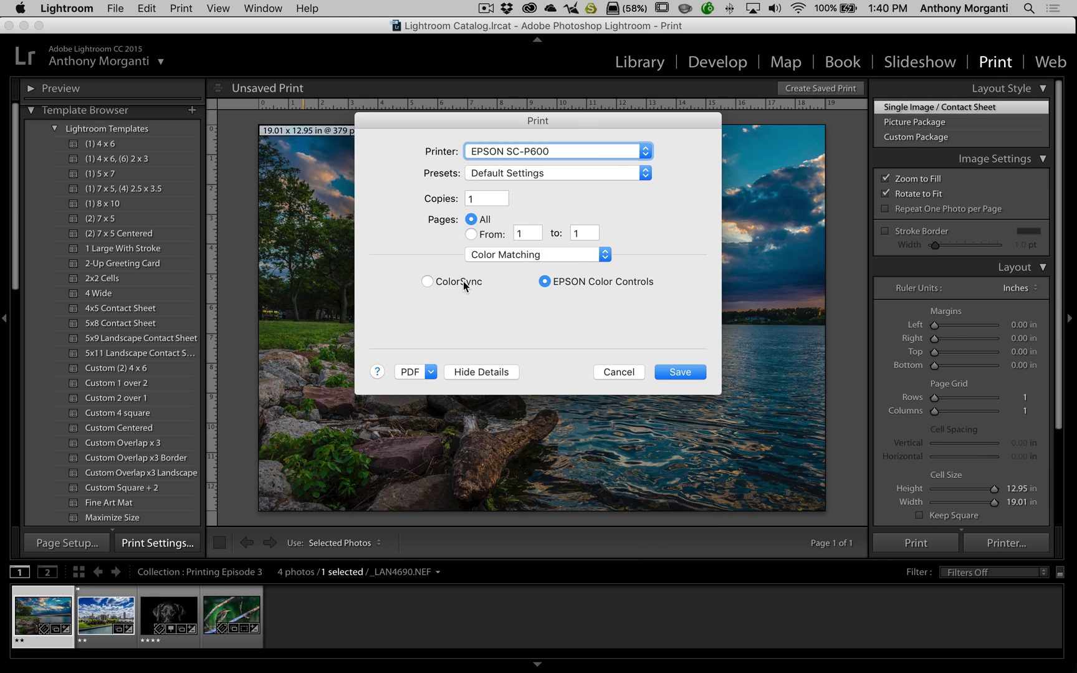
left_click(536, 255)
left_click(537, 253)
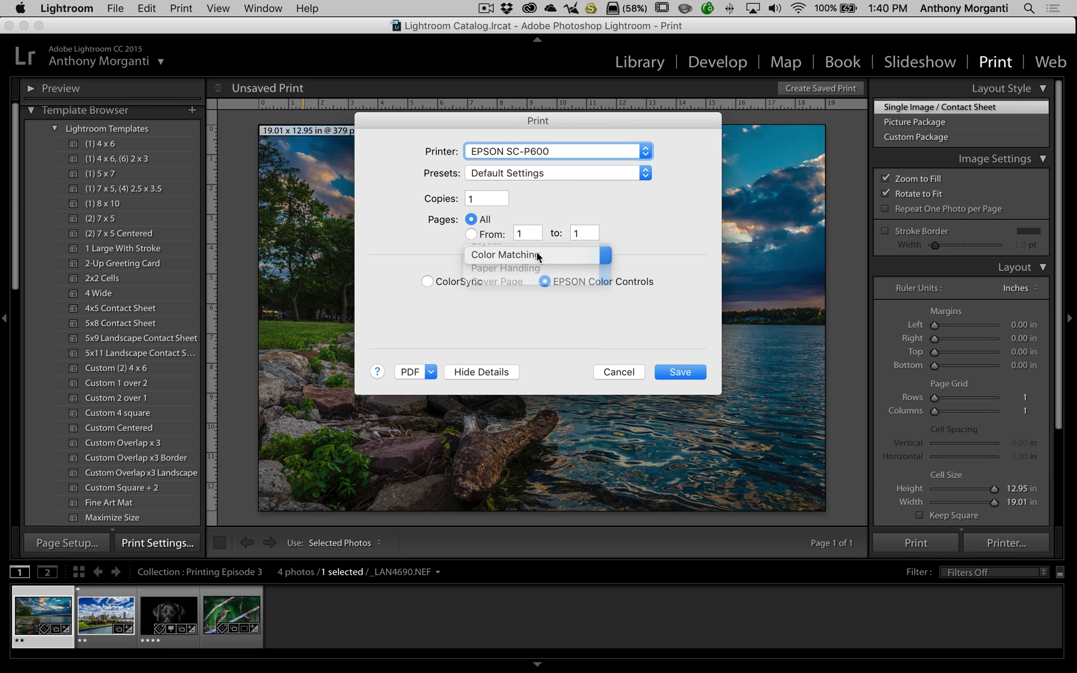
left_click(431, 280)
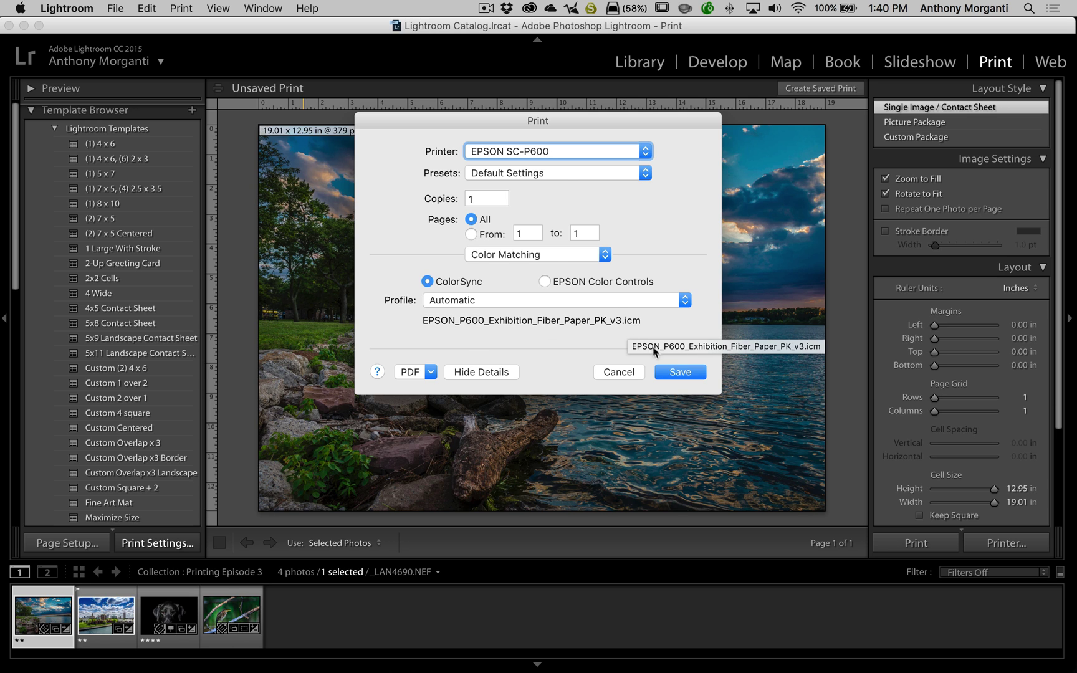
- Check the basic and advanced color settings in the Printer Settings section, ending on the basic ones
left_click(556, 252)
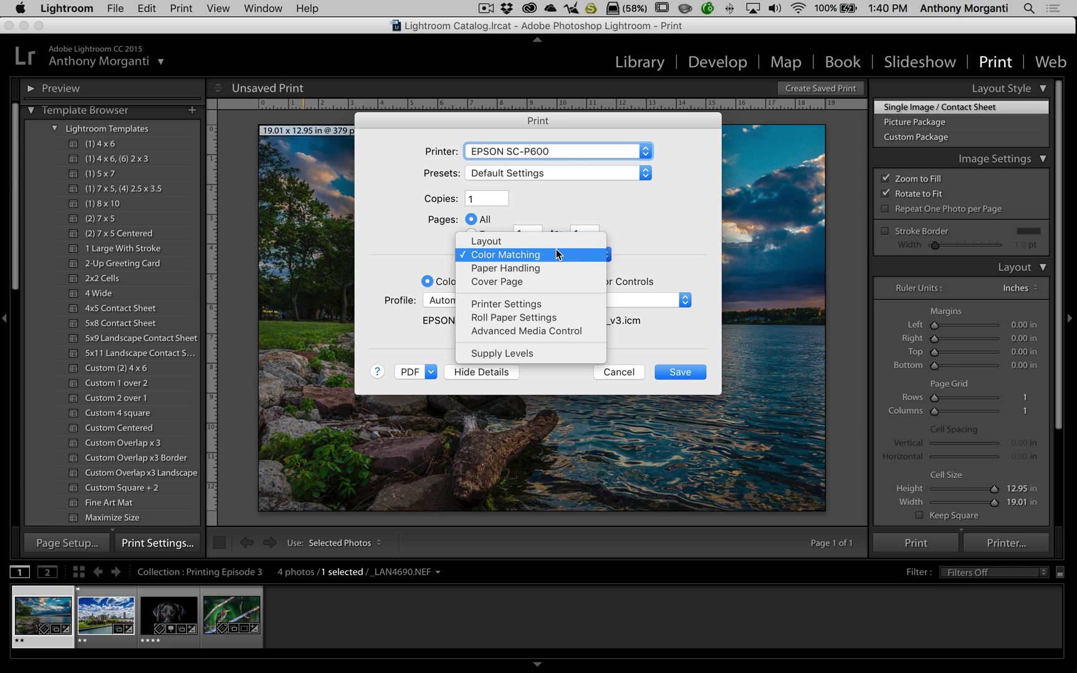
left_click(548, 303)
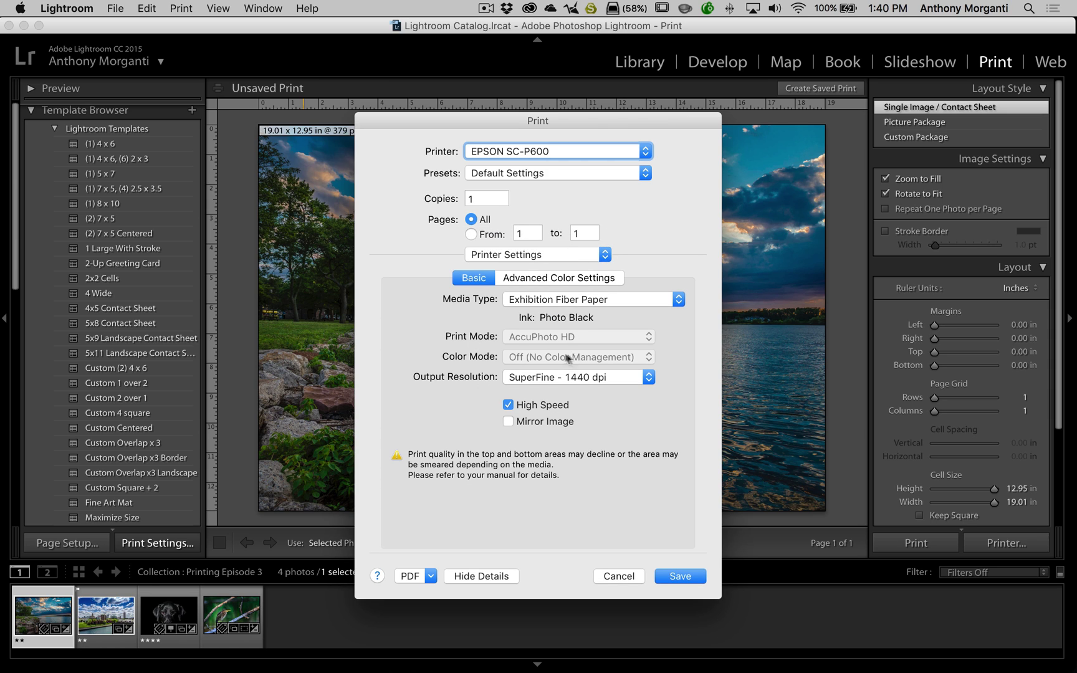
left_click(526, 280)
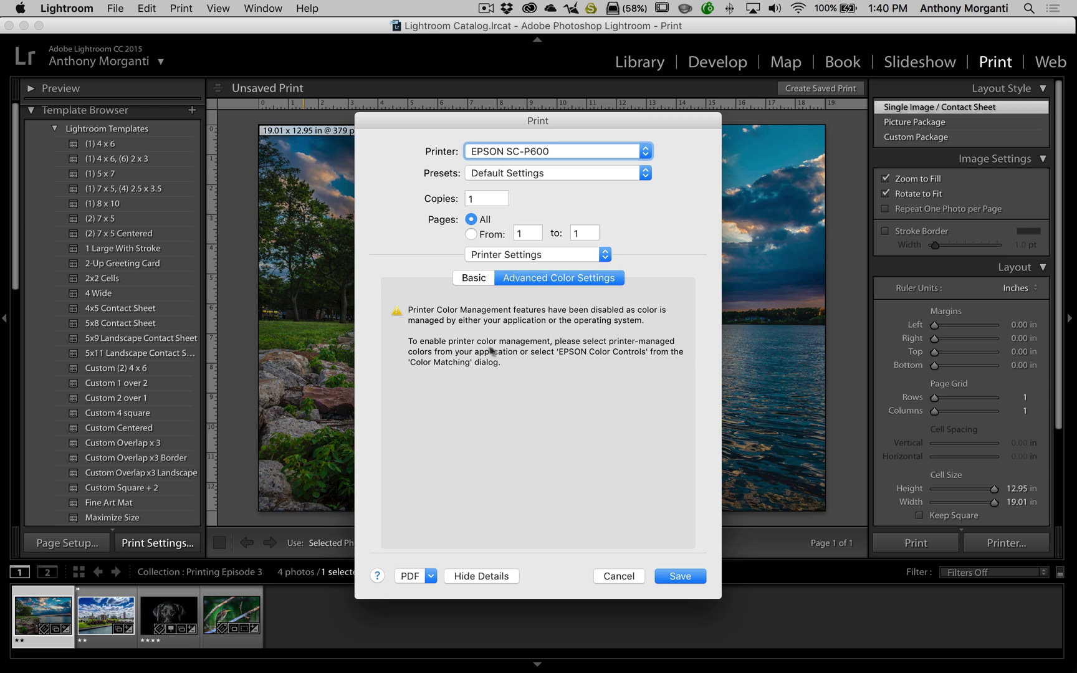
left_click(473, 278)
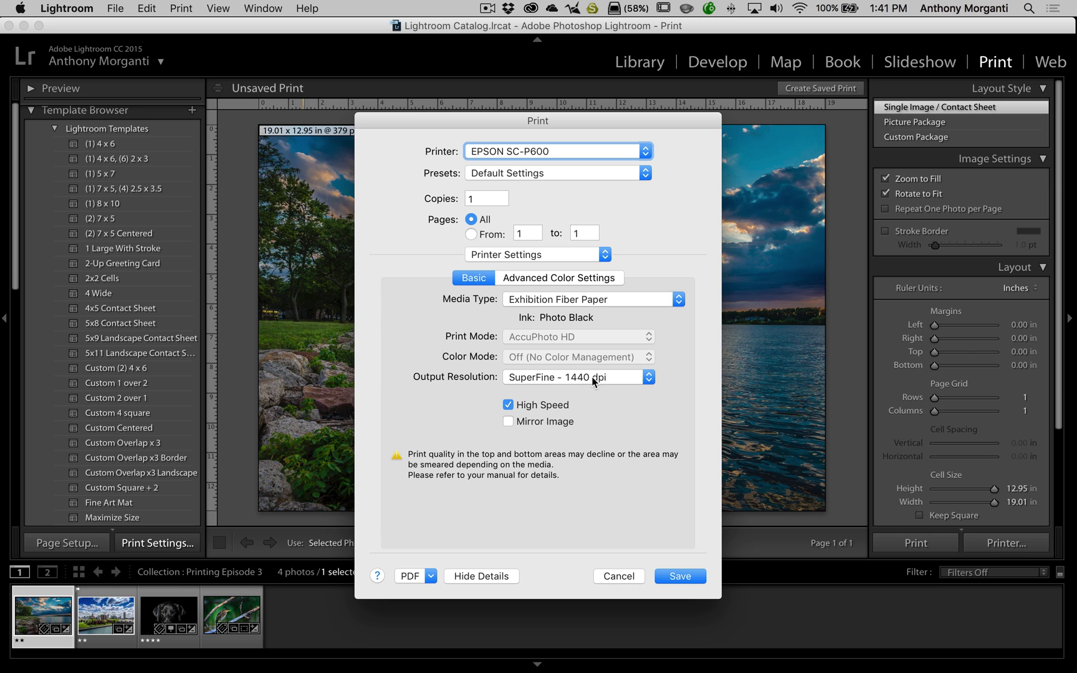
- Try Ultra Premium Presentation Matte as the media type and restore Exhibition Fiber Paper
left_click(603, 301)
mouse_move(602, 313)
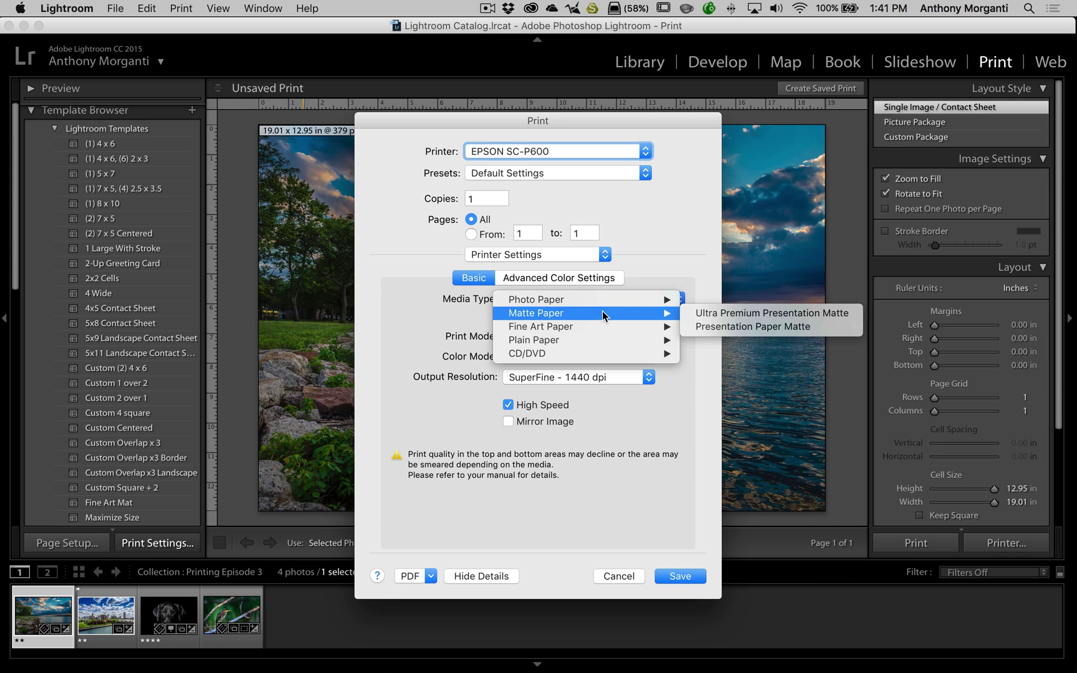
left_click(697, 313)
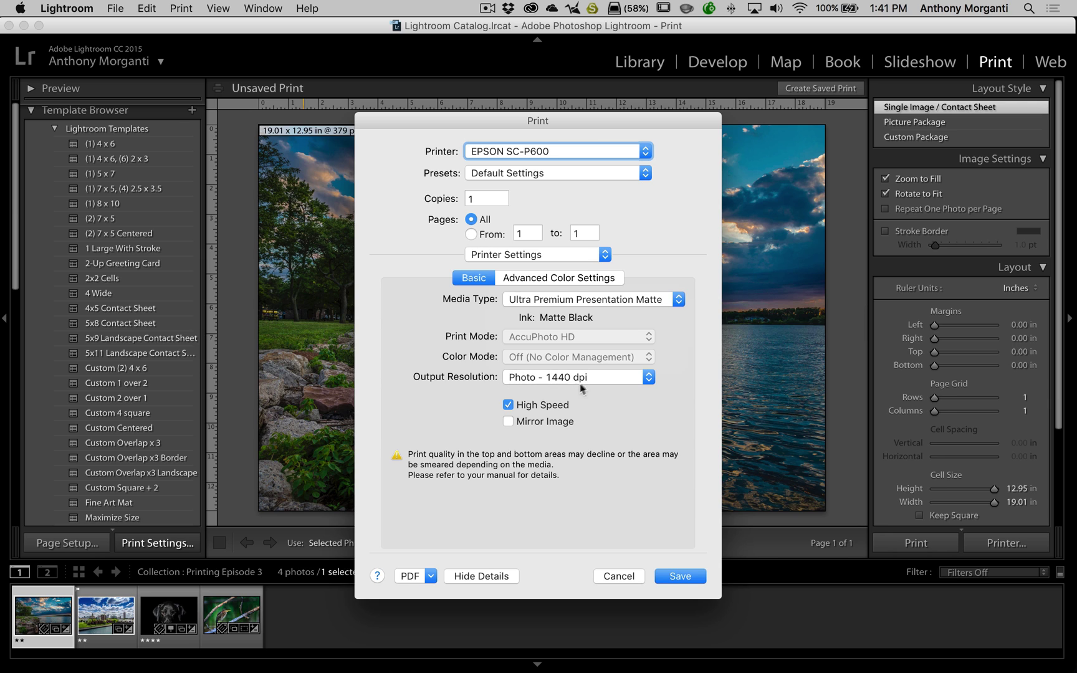
left_click(650, 300)
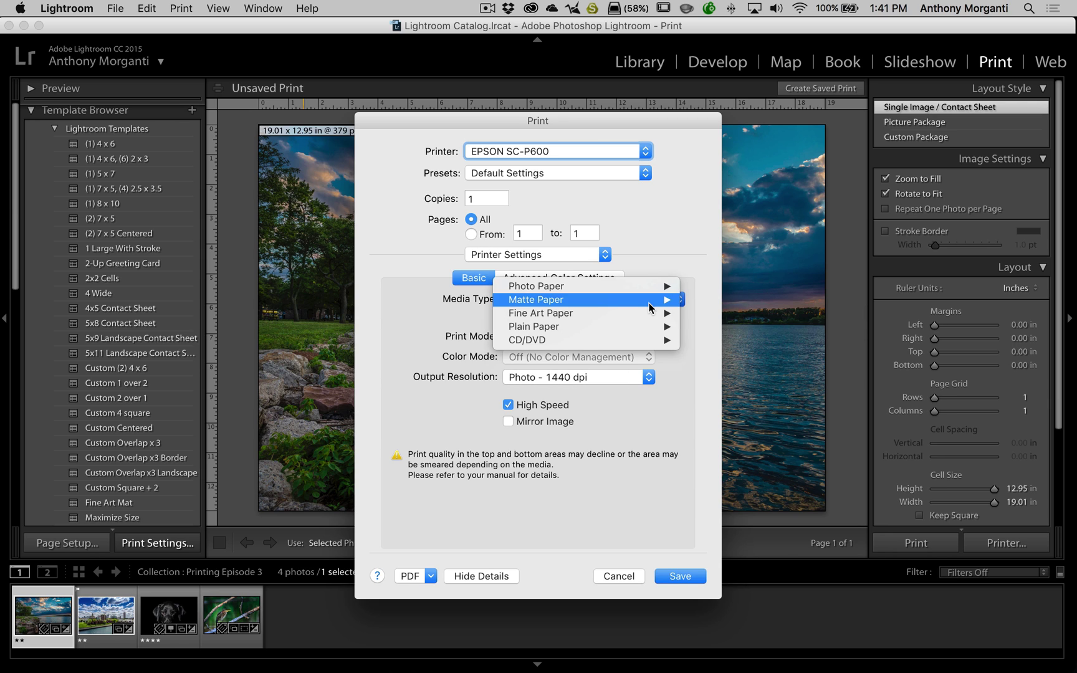
mouse_move(650, 301)
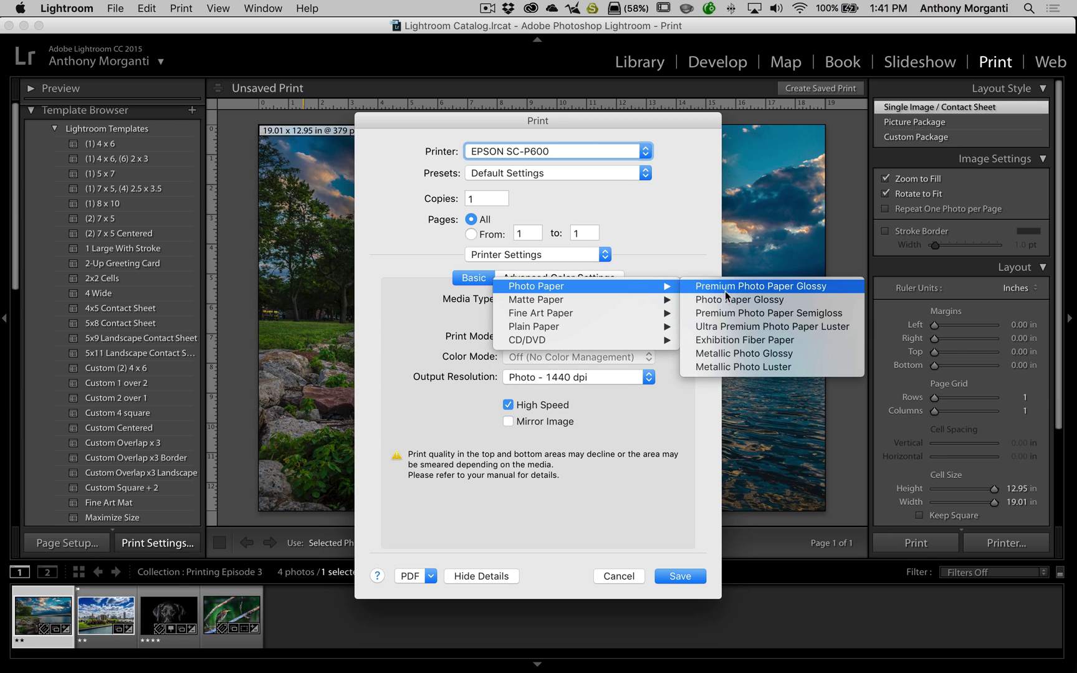
left_click(728, 341)
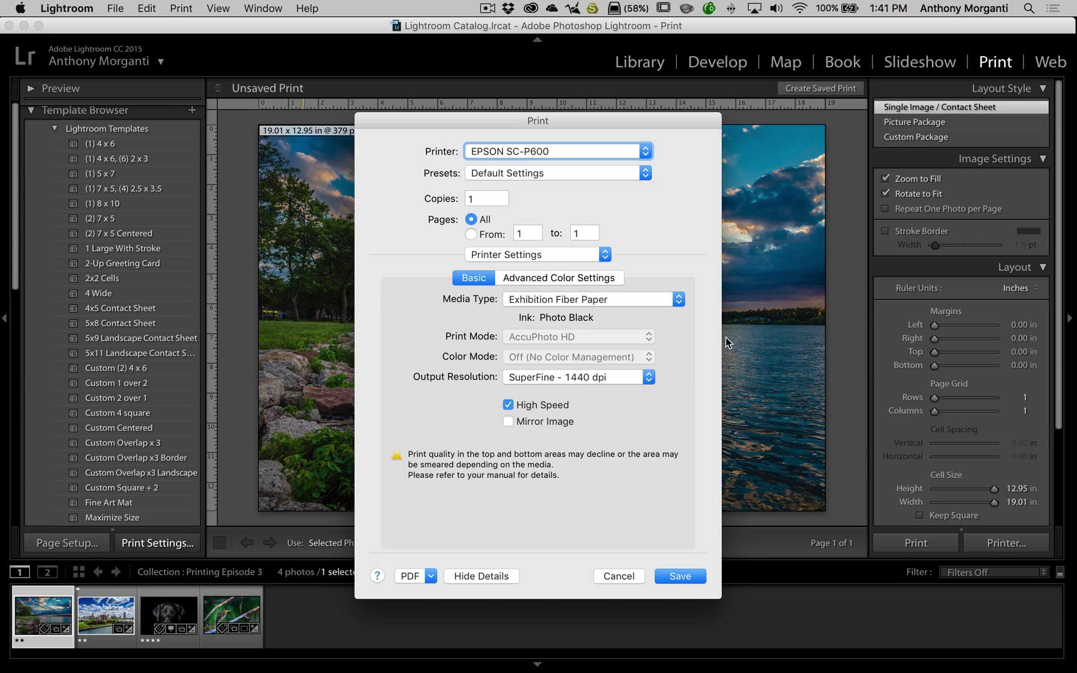
- Try the SuperPhoto - 5760 dpi output resolution, restore SuperFine - 1440 dpi and save the print settings
left_click(594, 380)
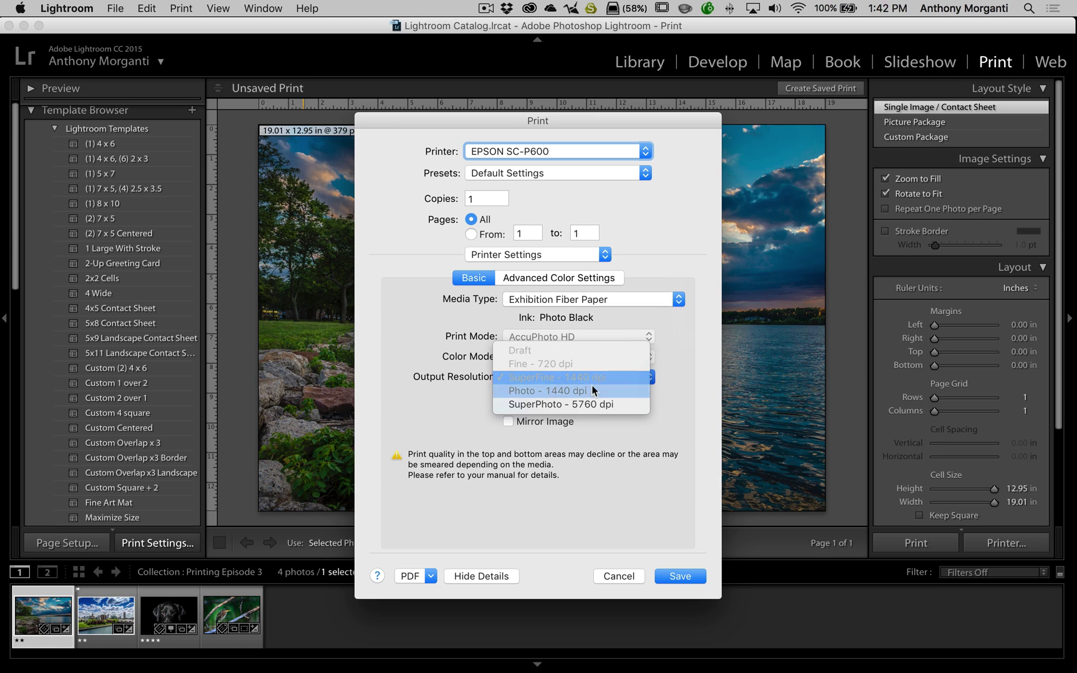
left_click(530, 404)
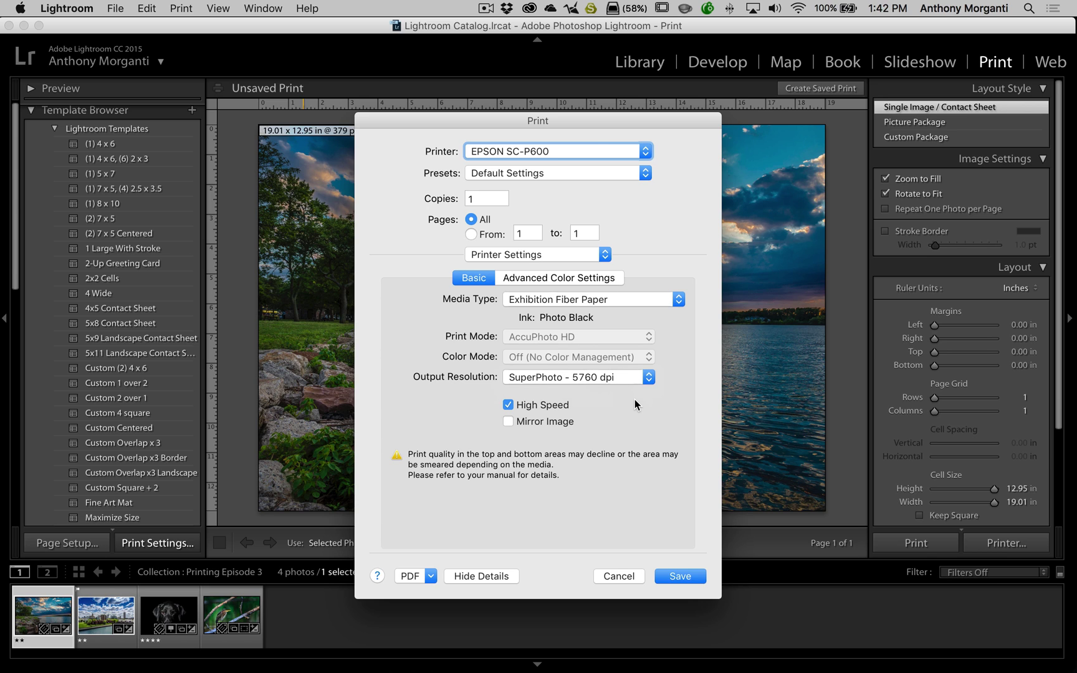
left_click(637, 379)
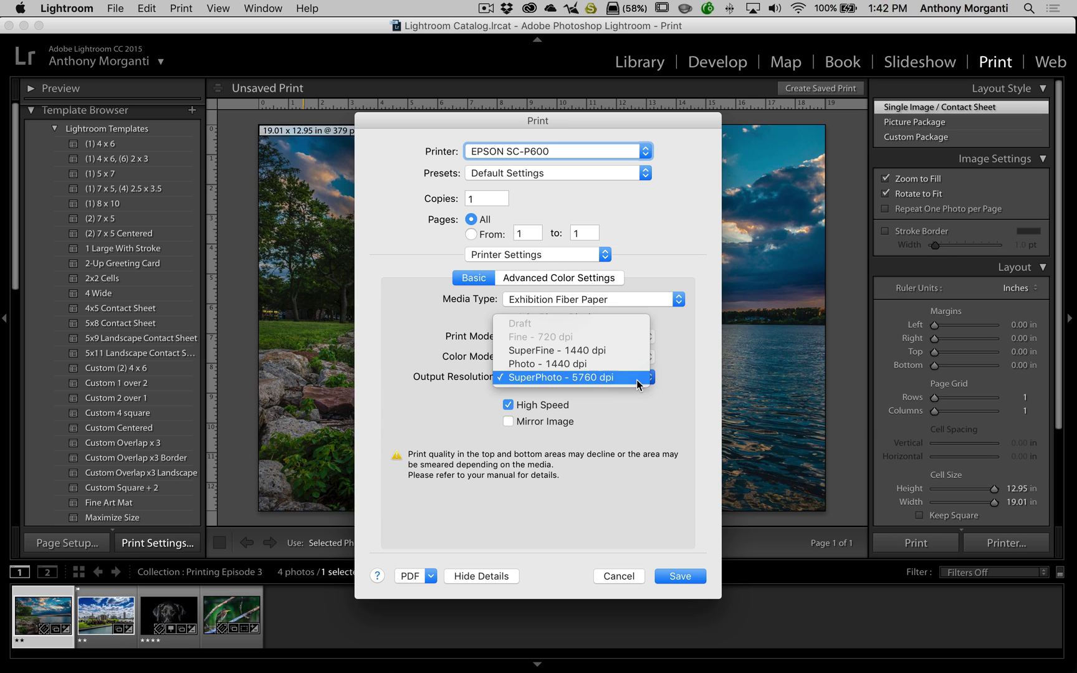
left_click(617, 350)
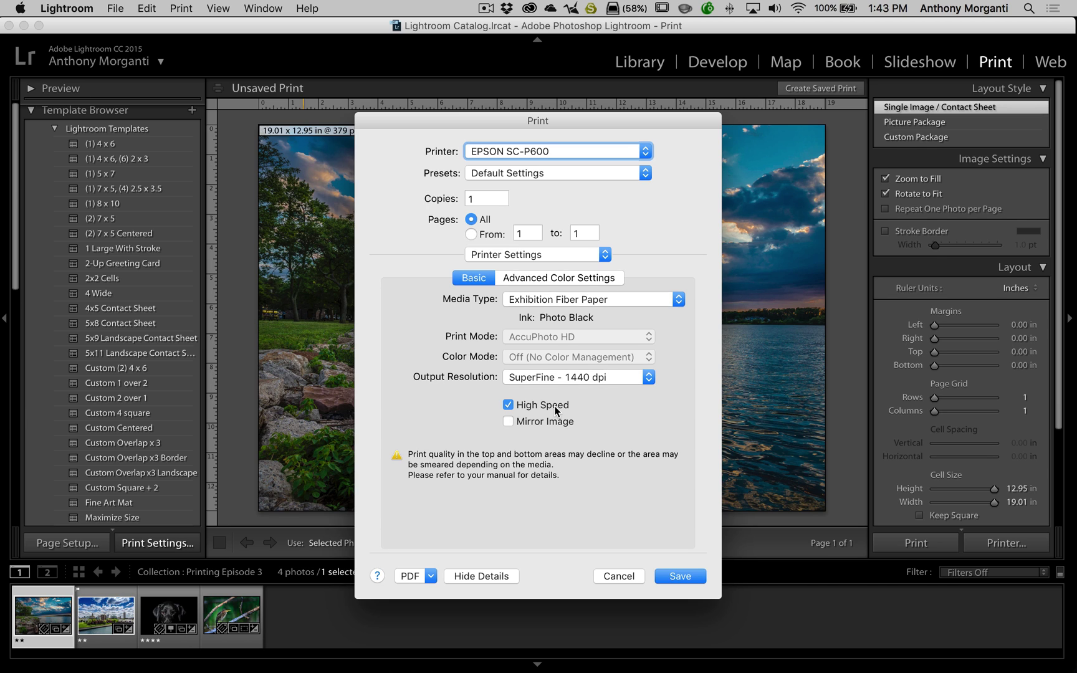
left_click(679, 577)
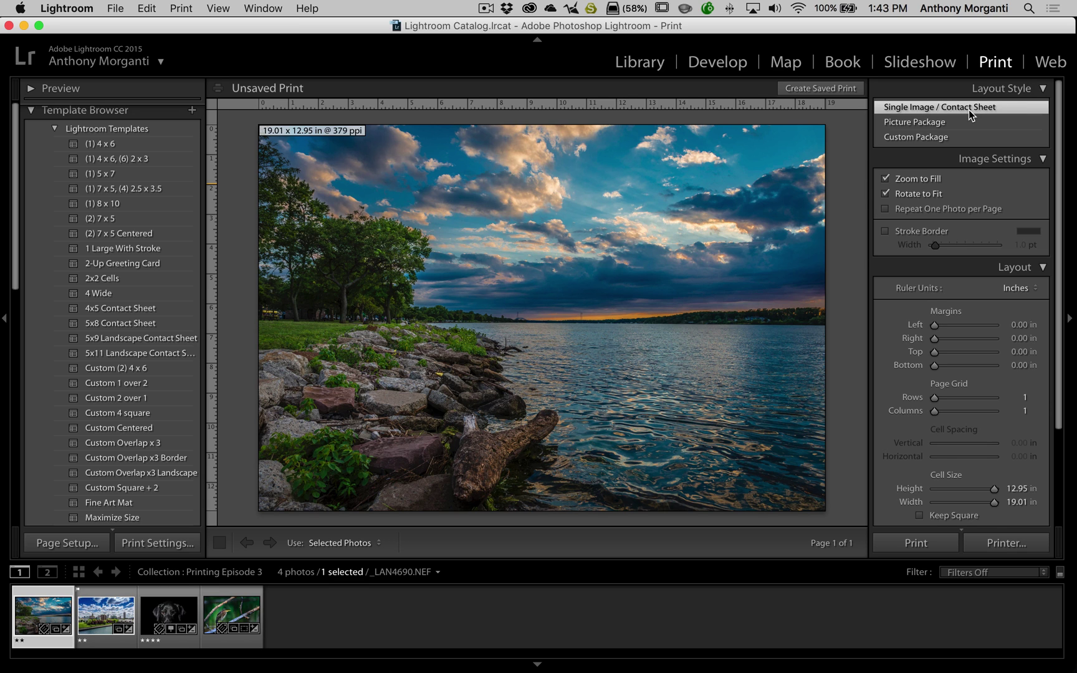
- Switch the layout style to Picture Package and add one 8 x 10, one 5 x 7 and one 4 x 6 cell
left_click(907, 124)
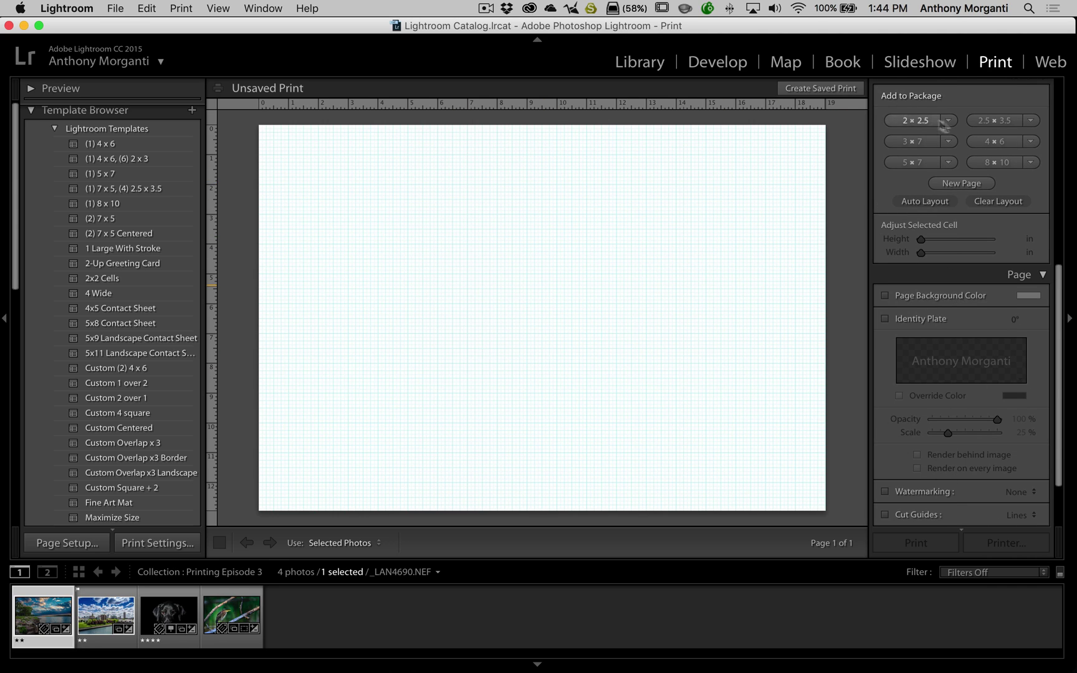
scroll(983, 123, "up", 2)
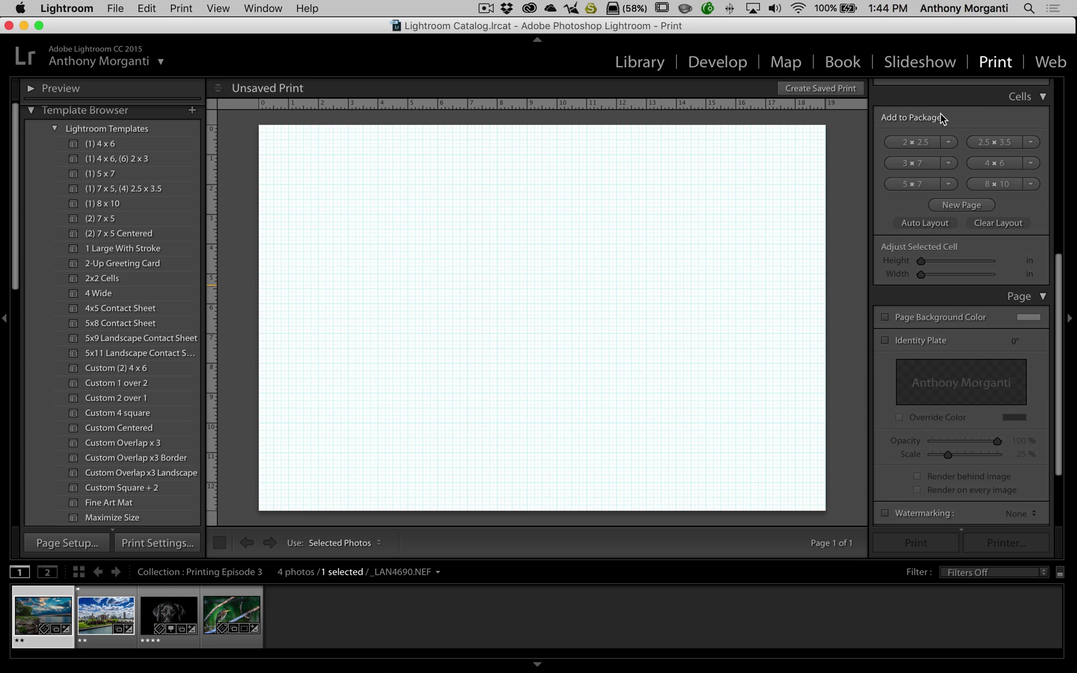
scroll(947, 125, "down", 1)
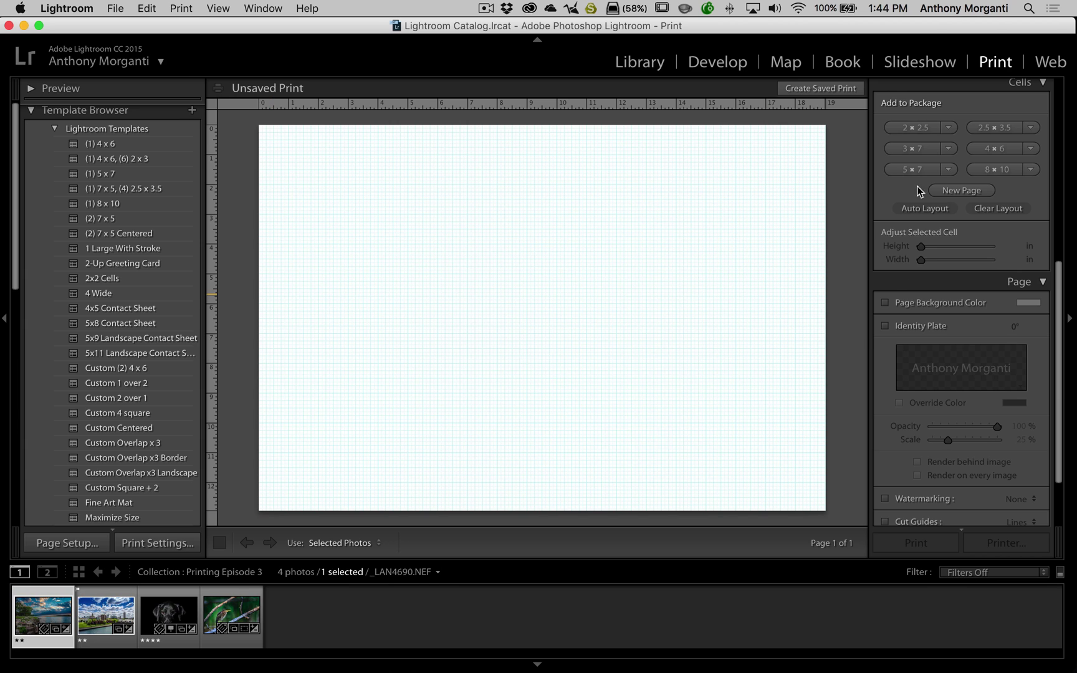
left_click(1006, 170)
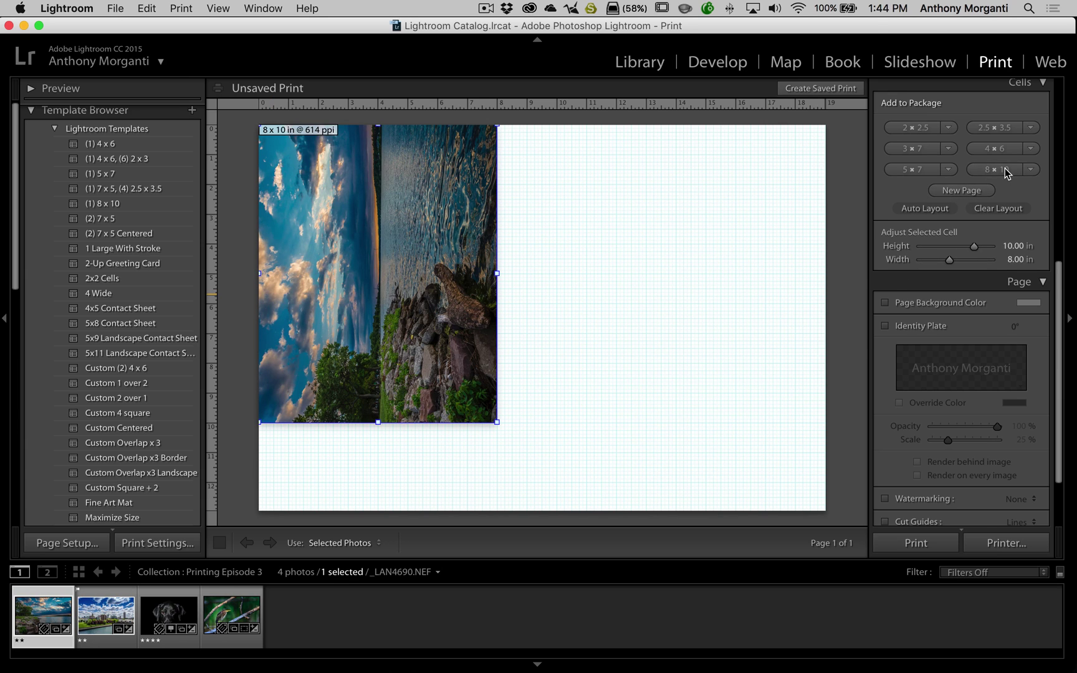
left_click(910, 170)
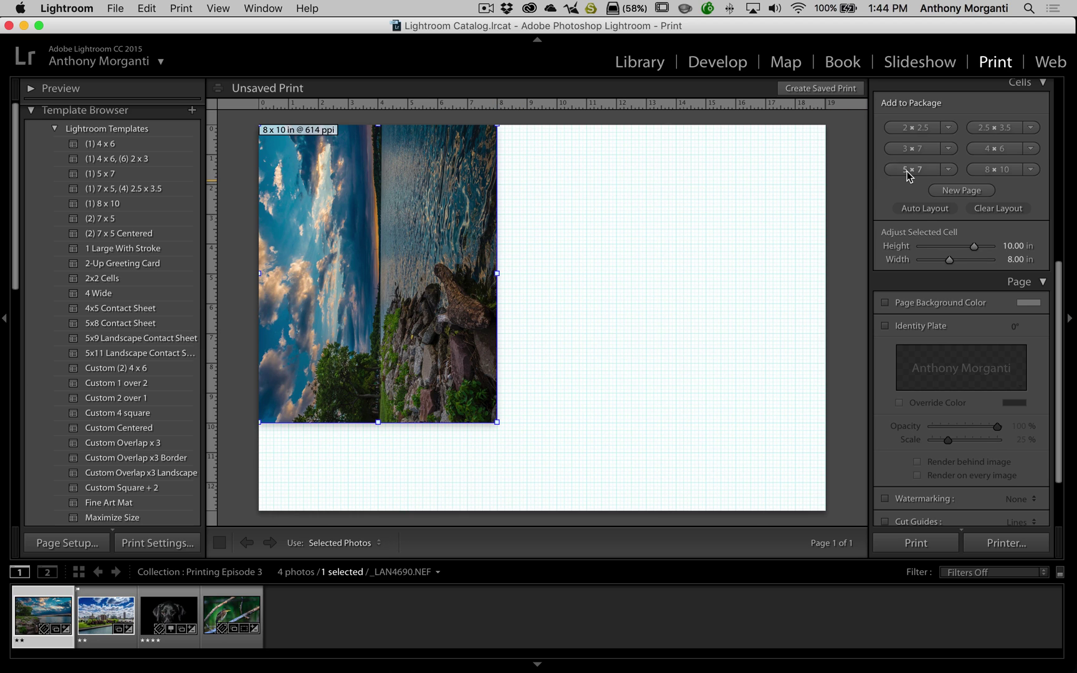
left_click(994, 149)
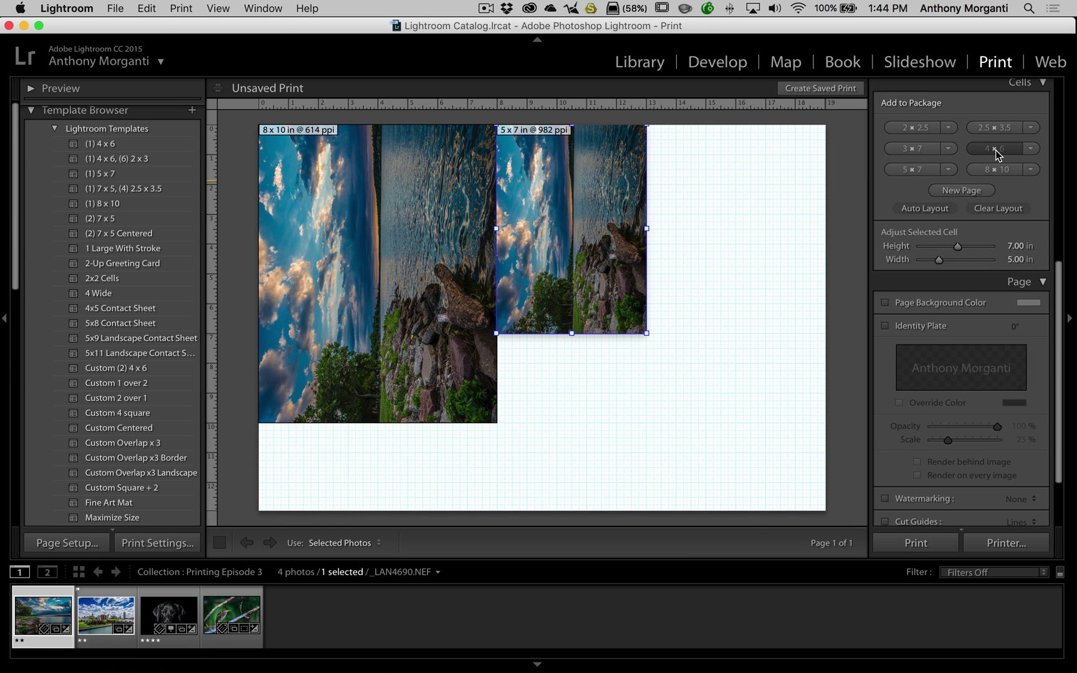
- Fill the page's remaining space with sixteen 2 x 2.5 cells and delete the overflow second page
left_click(923, 128)
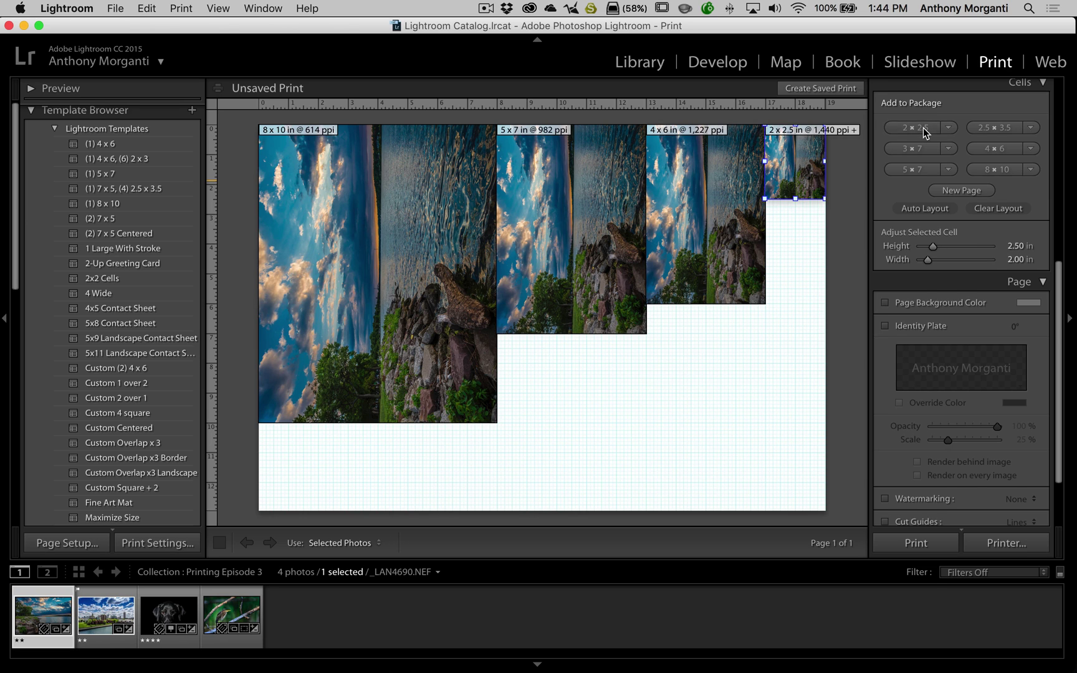
left_click(923, 128)
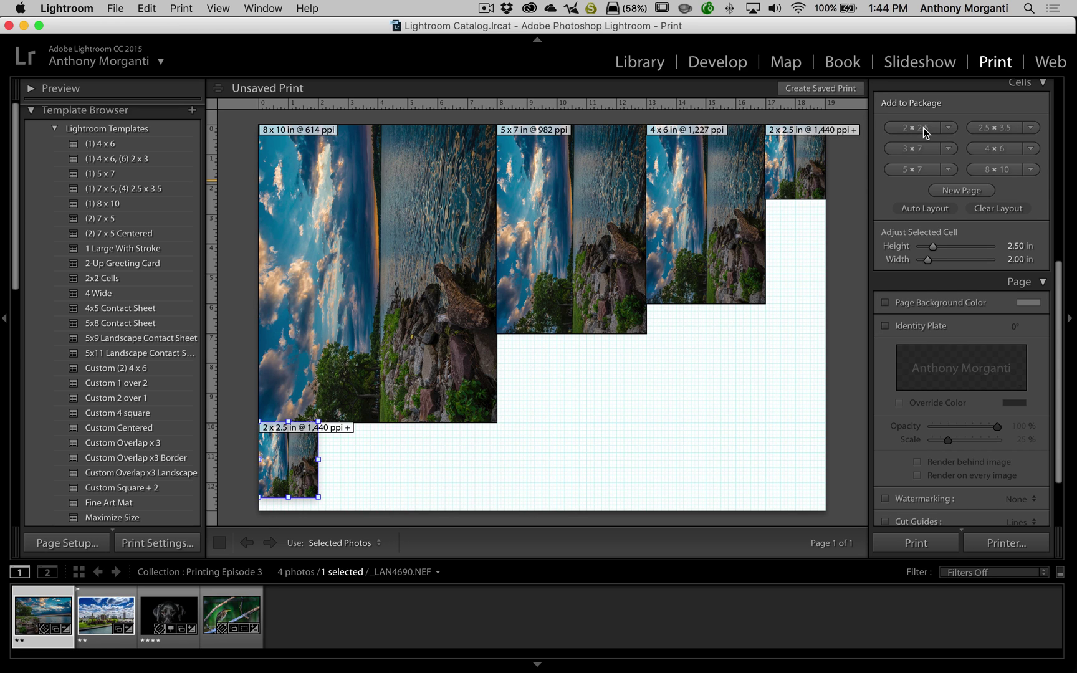
left_click(924, 128)
left_click(923, 128)
left_click(923, 128)
left_click(923, 128)
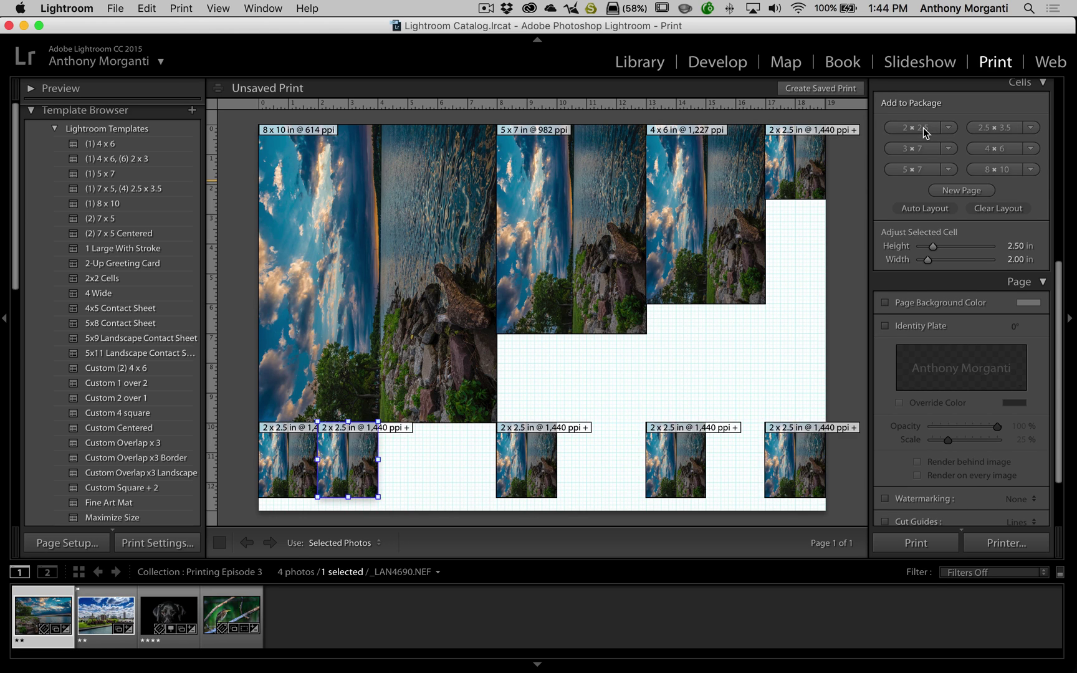
left_click(923, 128)
left_click(923, 128)
left_click(923, 127)
left_click(923, 128)
left_click(923, 128)
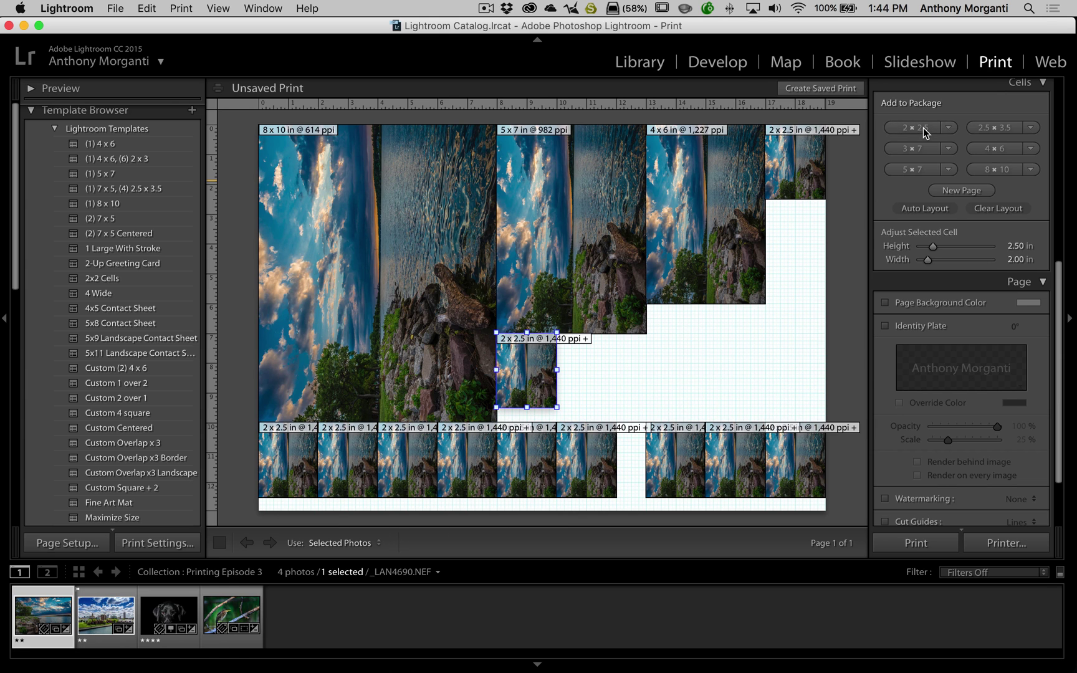
left_click(923, 128)
left_click(923, 128)
left_click(923, 128)
left_click(923, 128)
left_click(924, 128)
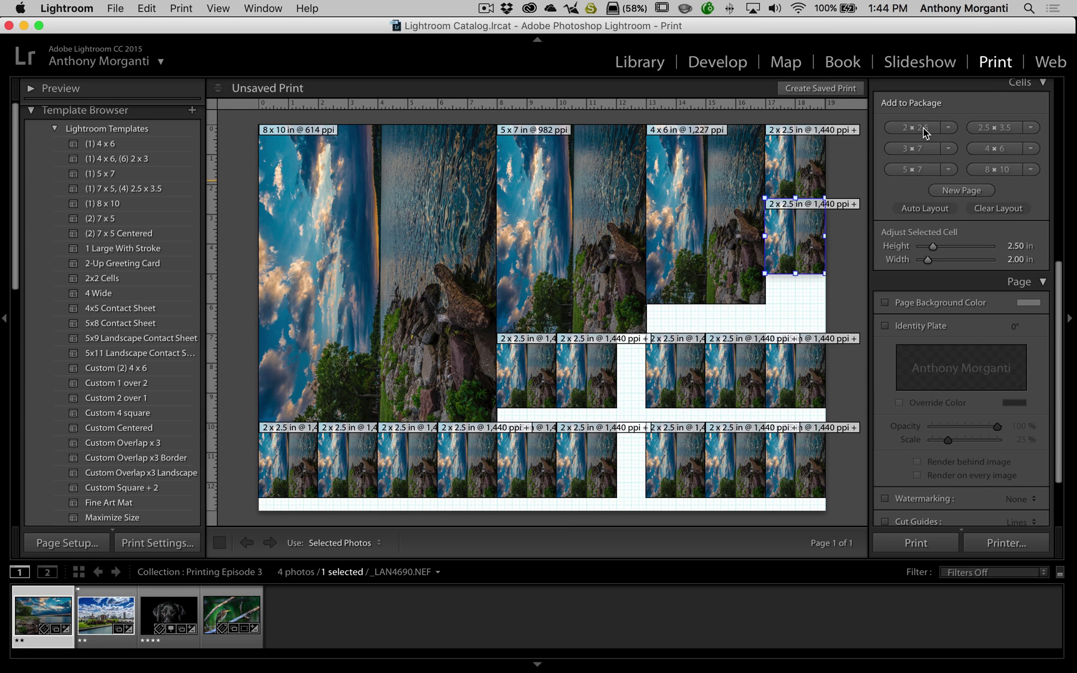
left_click(923, 128)
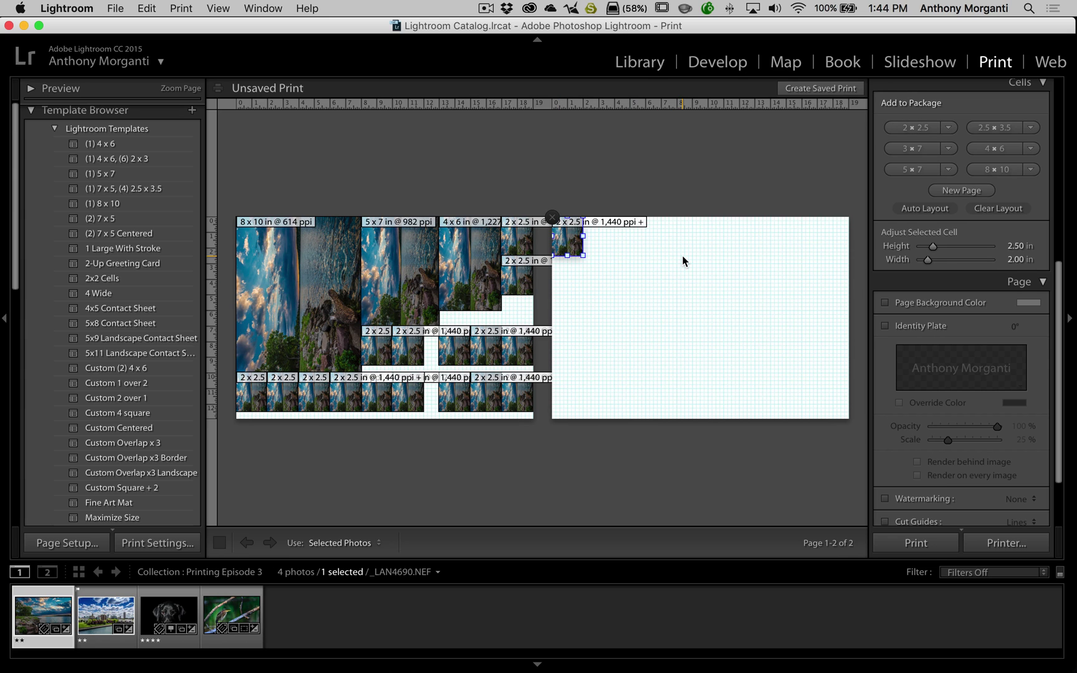
left_click(552, 217)
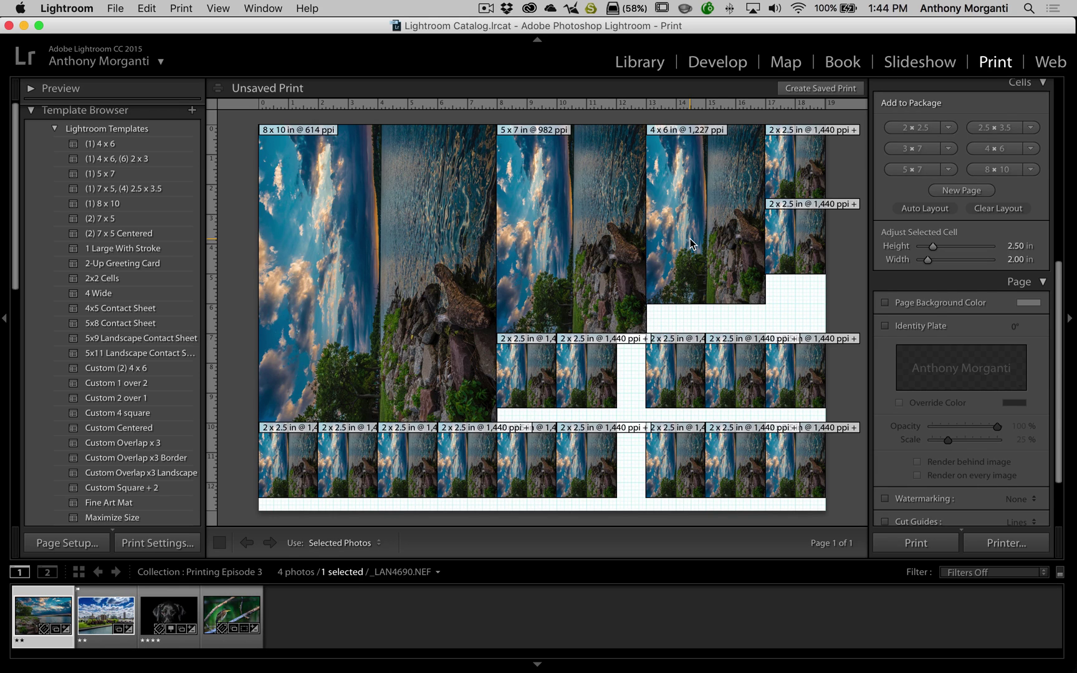
scroll(928, 235, "up", 10)
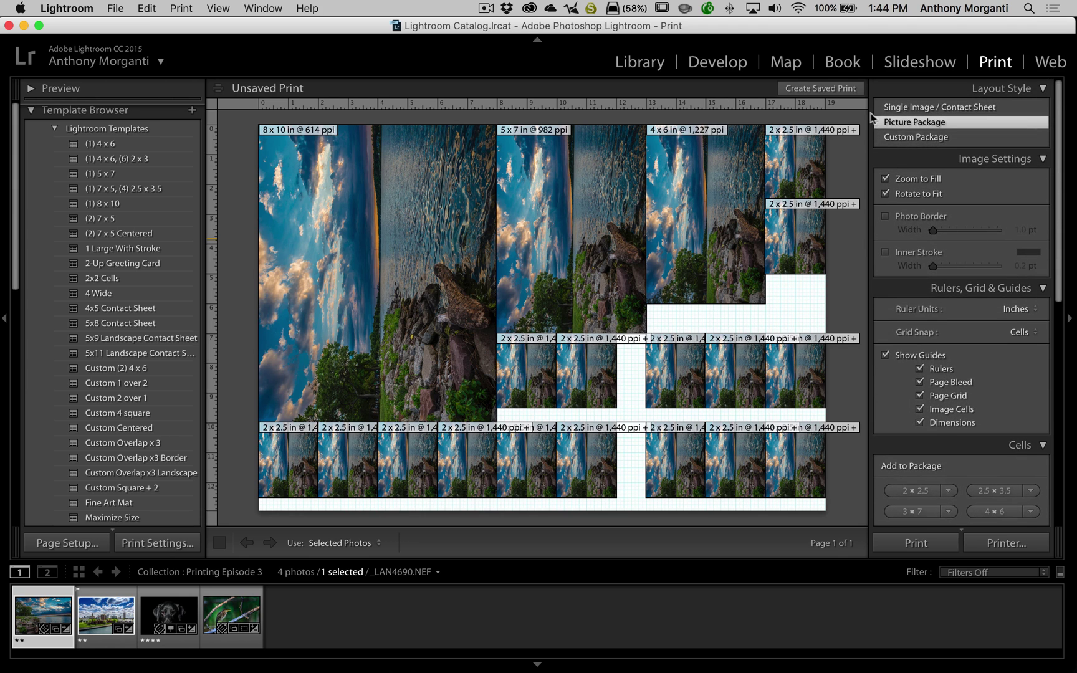
scroll(923, 289, "down", 6)
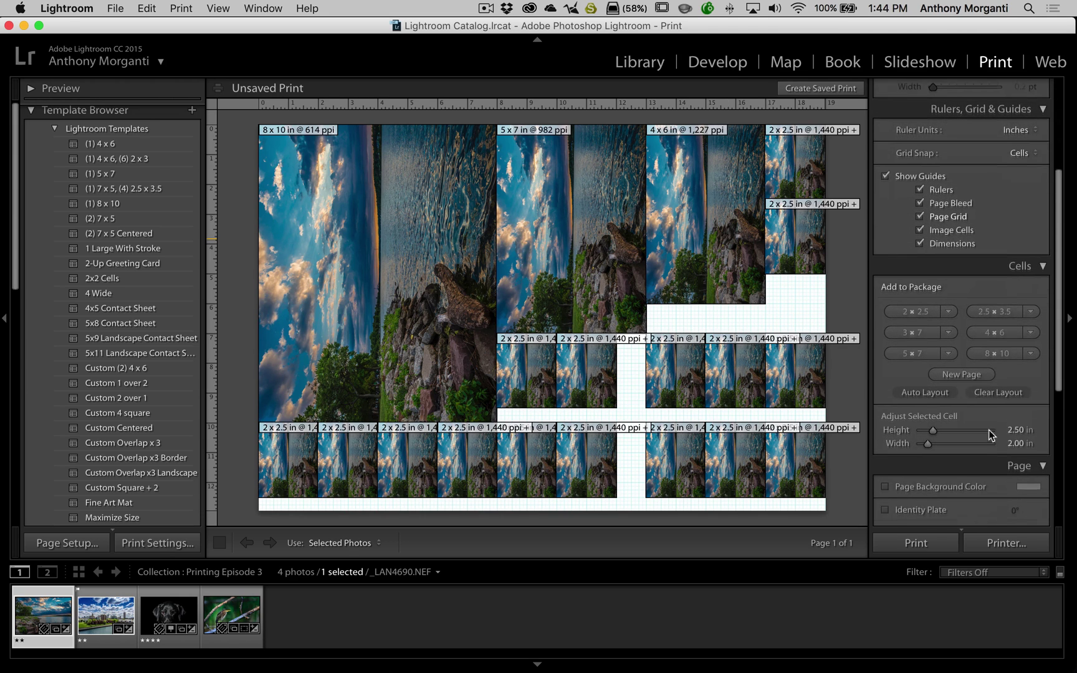
- Clear the picture package layout and switch the layout style to Custom Package
left_click(981, 375)
scroll(982, 375, "up", 5)
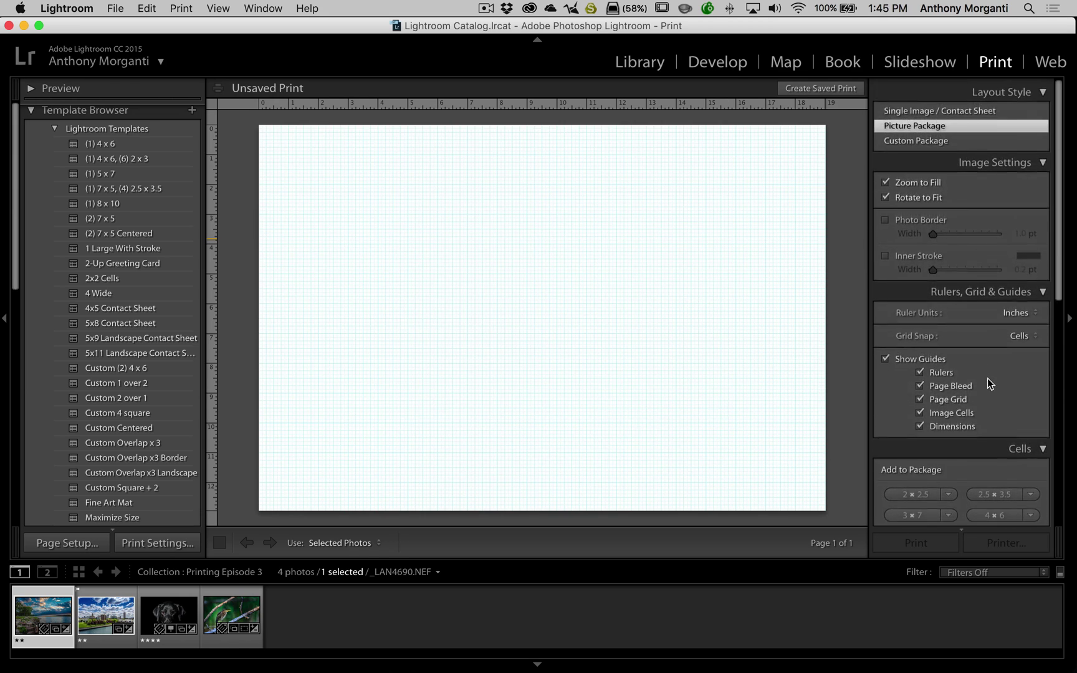
left_click(911, 140)
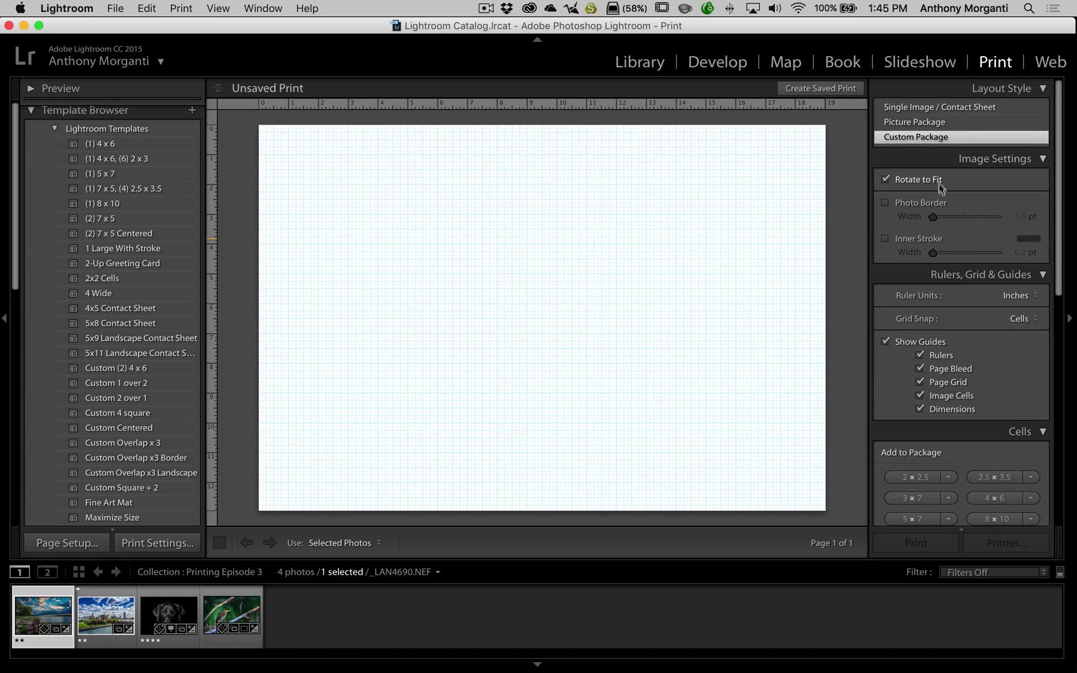
- Add one 8 x 10, one 5 x 7, one 4 x 6 and four 2 x 2.5 cells to the custom package
scroll(942, 206, "down", 6)
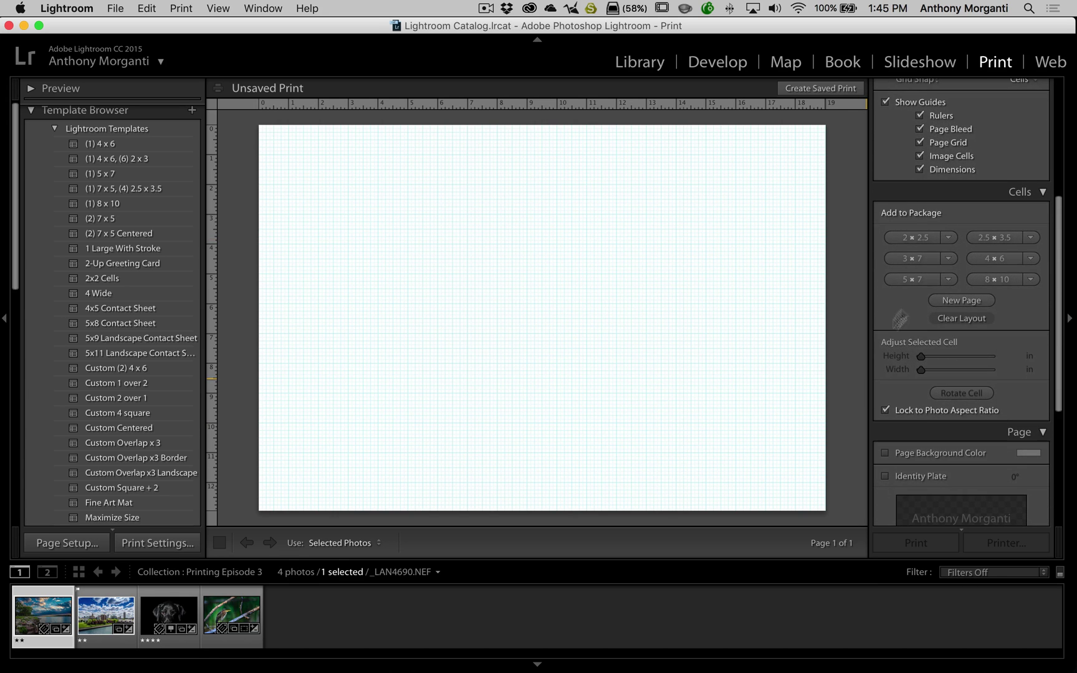
left_click(997, 279)
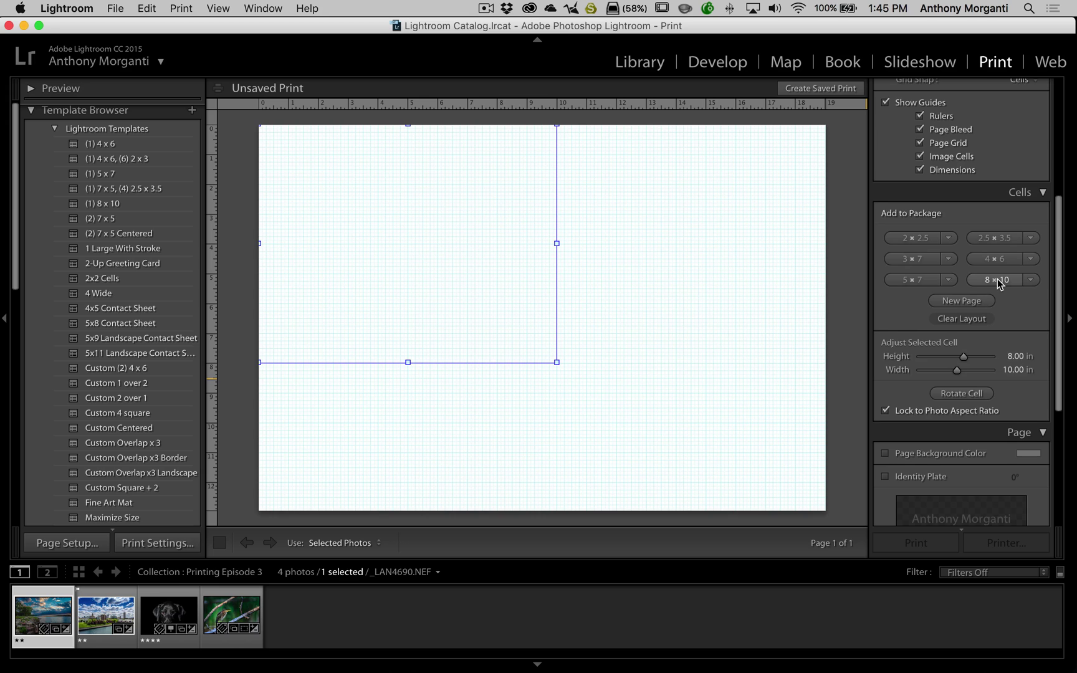
left_click(921, 278)
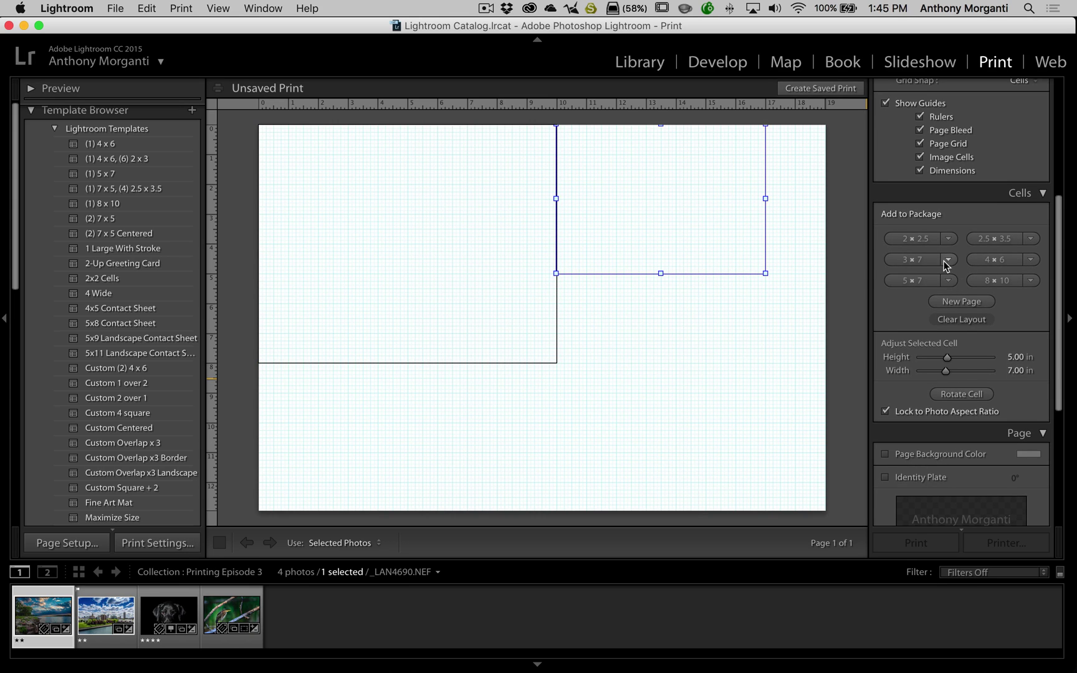
left_click(987, 261)
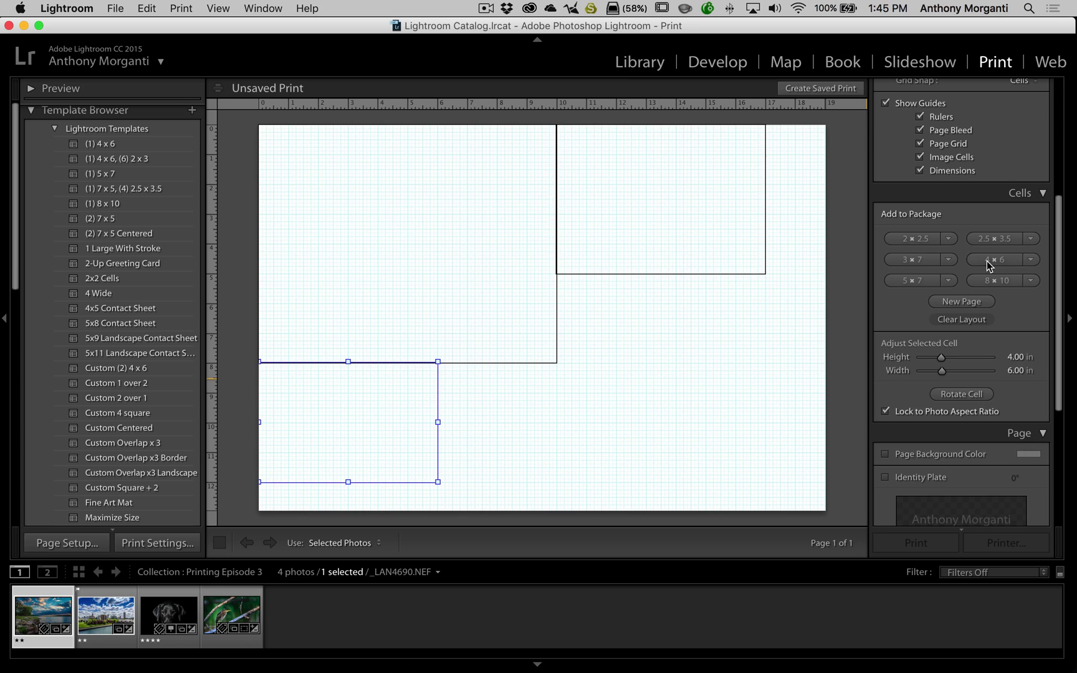
left_click(914, 238)
left_click(914, 239)
left_click(915, 239)
left_click(915, 239)
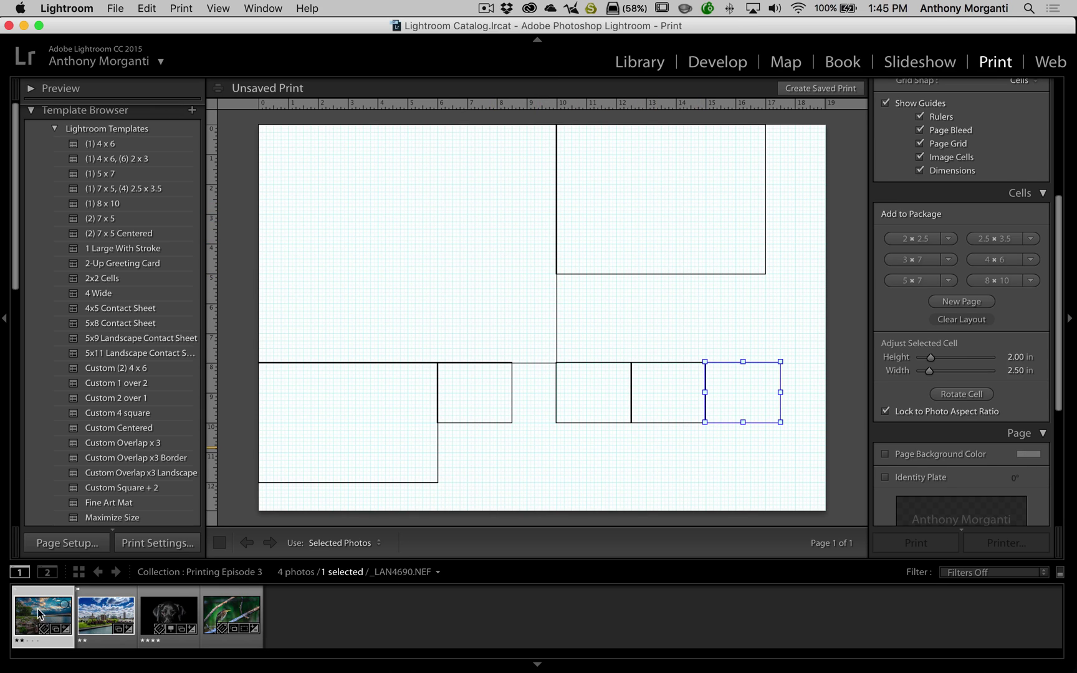
- Place the lake photo in the 8 x 10 cell and the skyline photo in the 5 x 7 cell beside it, resized to about 7.03 x 4.66 in
left_click_drag(28, 608, 429, 245)
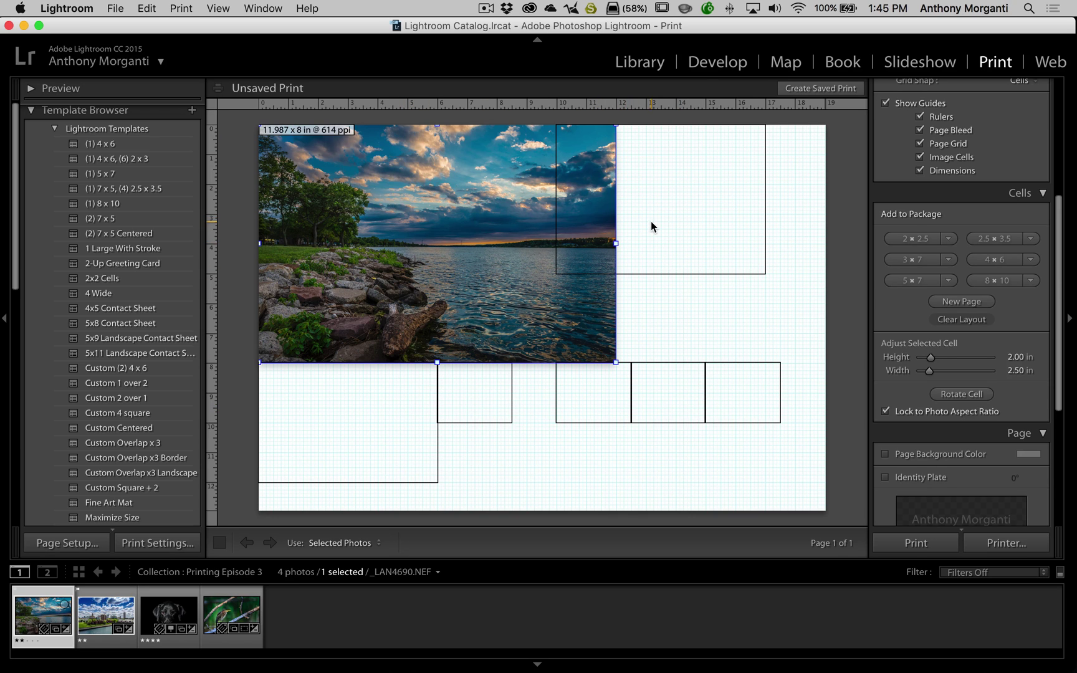
left_click_drag(651, 226, 709, 224)
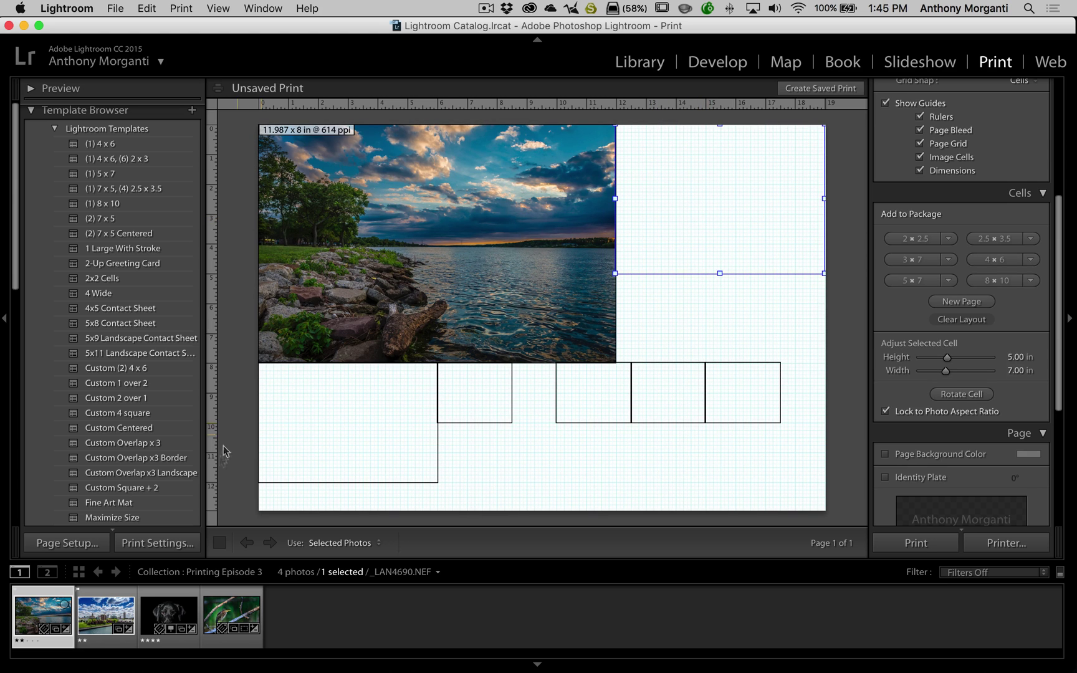
left_click_drag(129, 600, 704, 215)
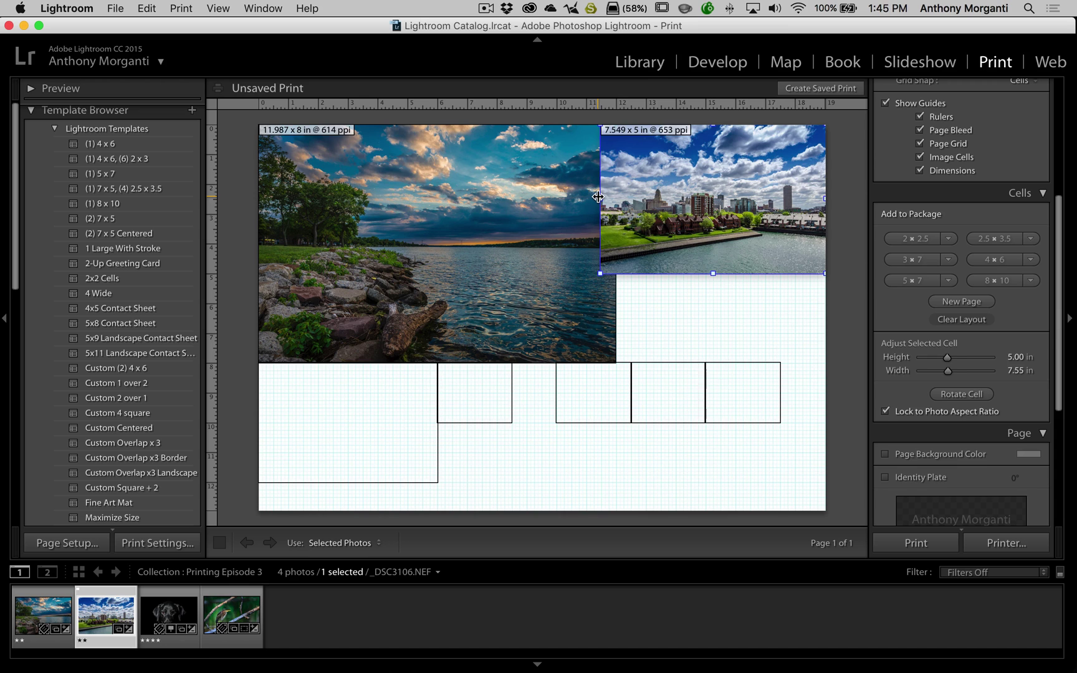
left_click_drag(601, 199, 619, 195)
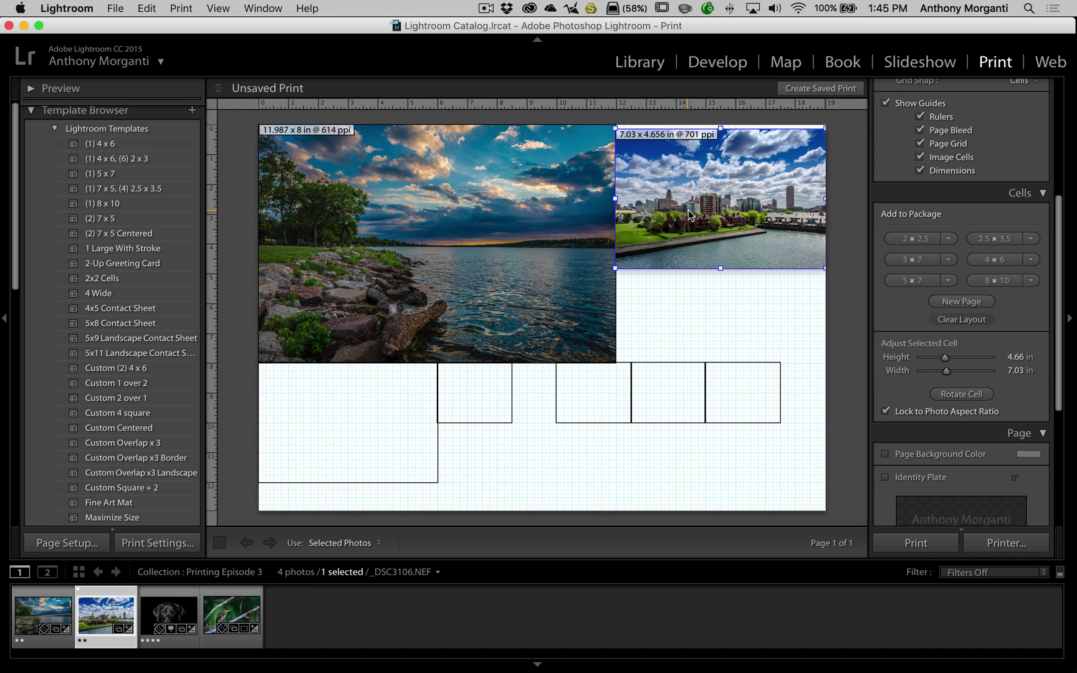
- Clear all cells and photos from the custom package layout
right_click(707, 188)
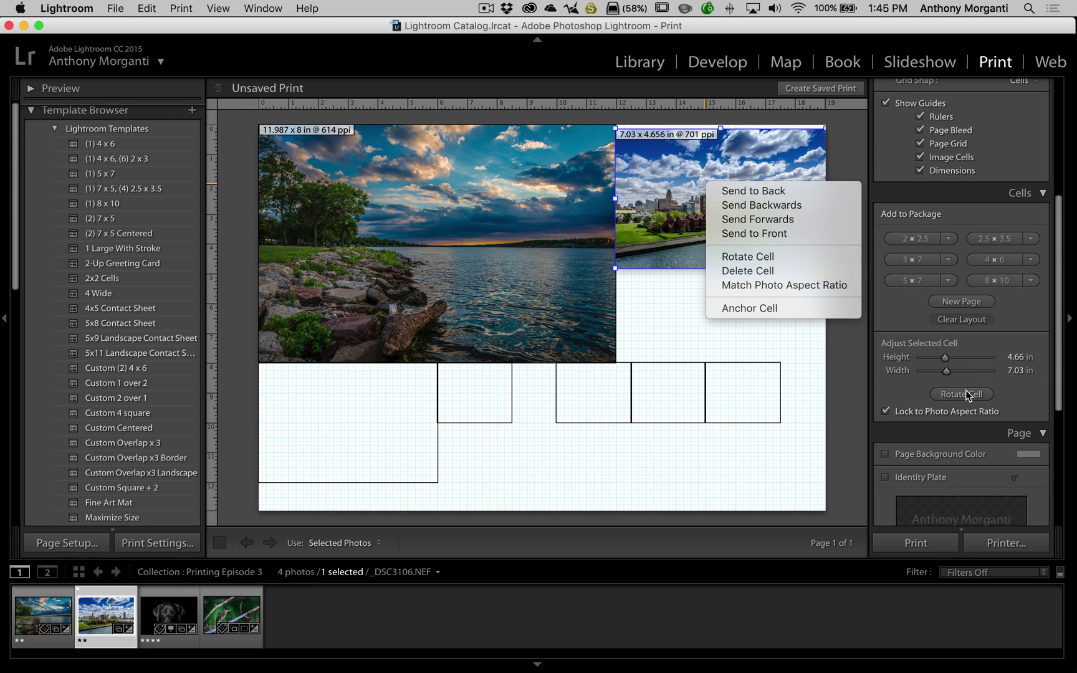
left_click(957, 318)
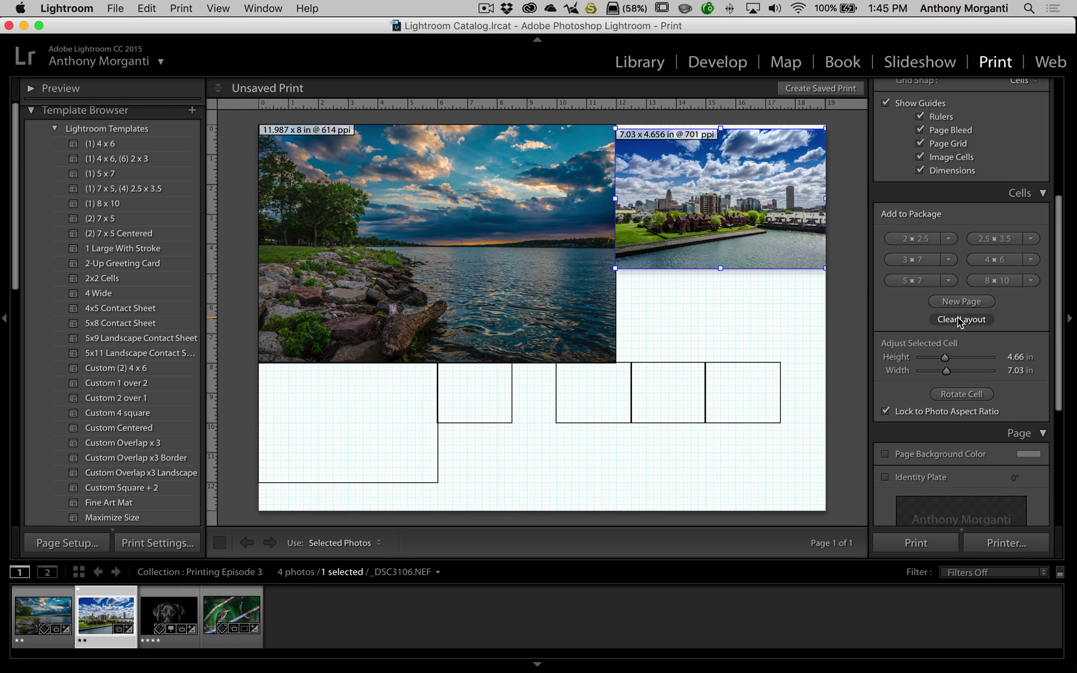
left_click(957, 317)
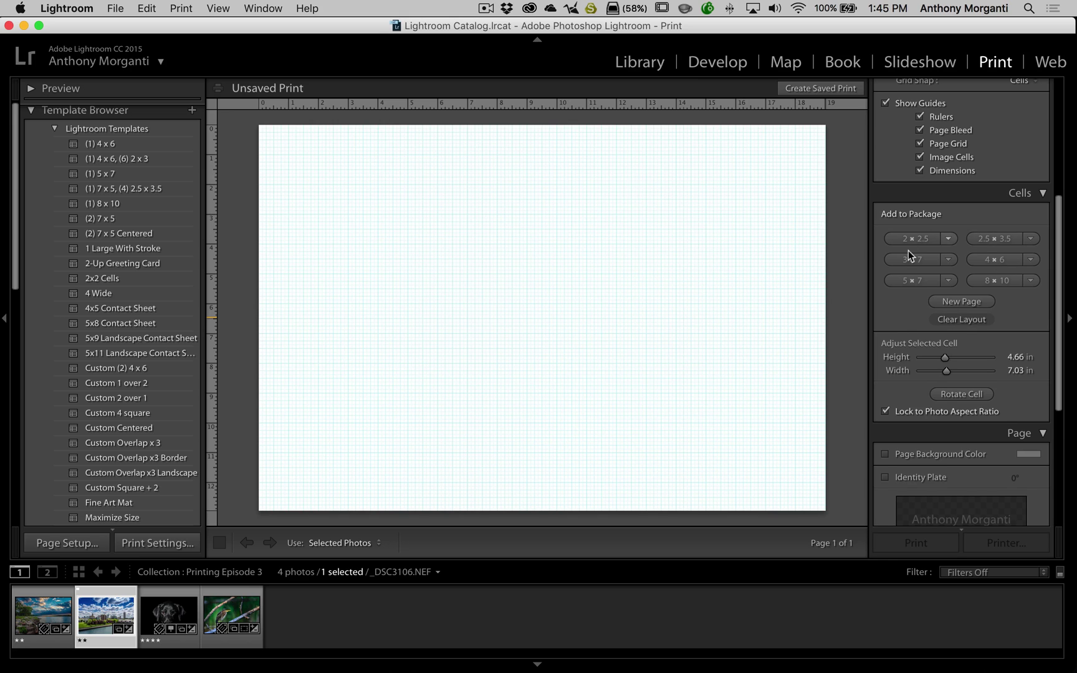
- Add an 8 x 10 cell holding the lake photo and a 5 x 7 cell below it holding the skyline photo
left_click(987, 280)
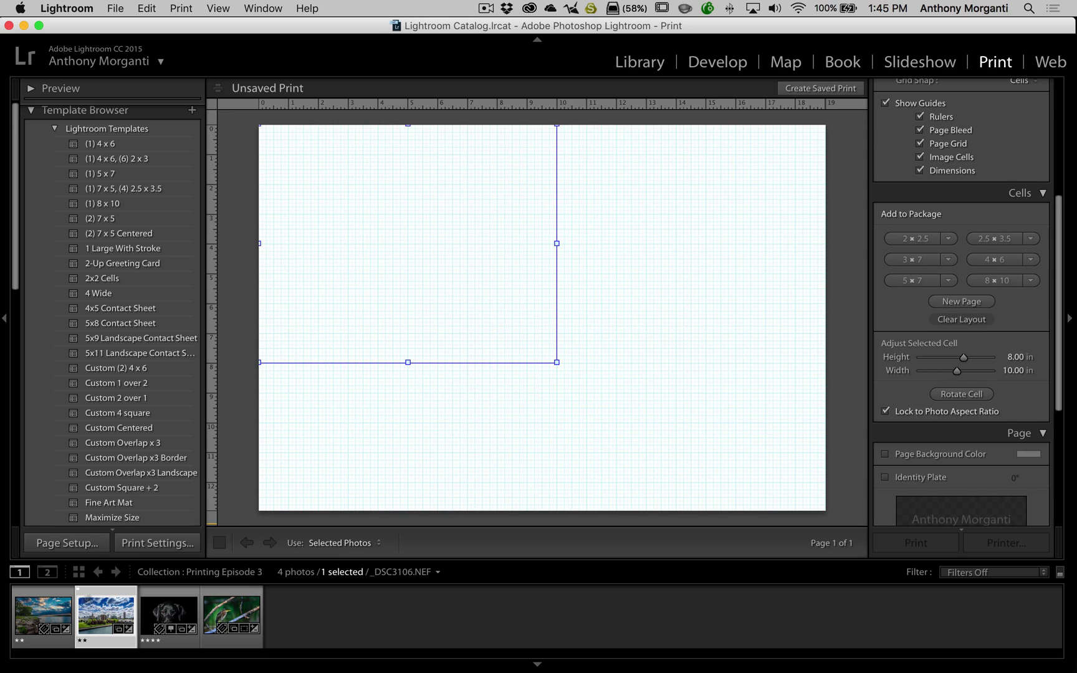
left_click_drag(43, 614, 395, 251)
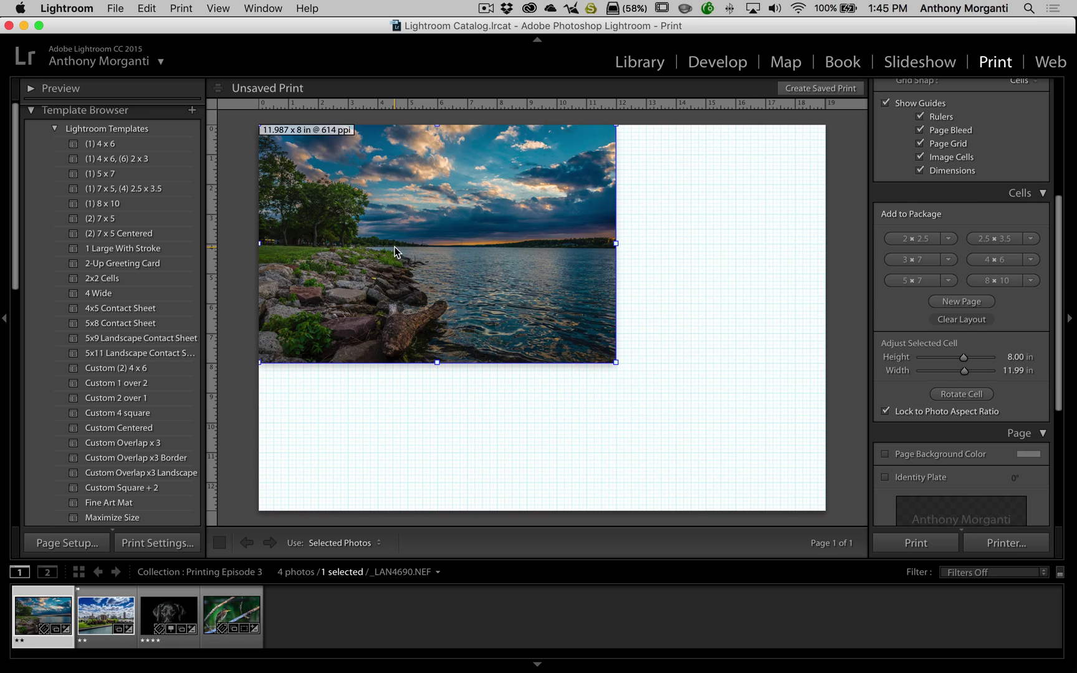
left_click(915, 281)
left_click_drag(100, 608, 324, 481)
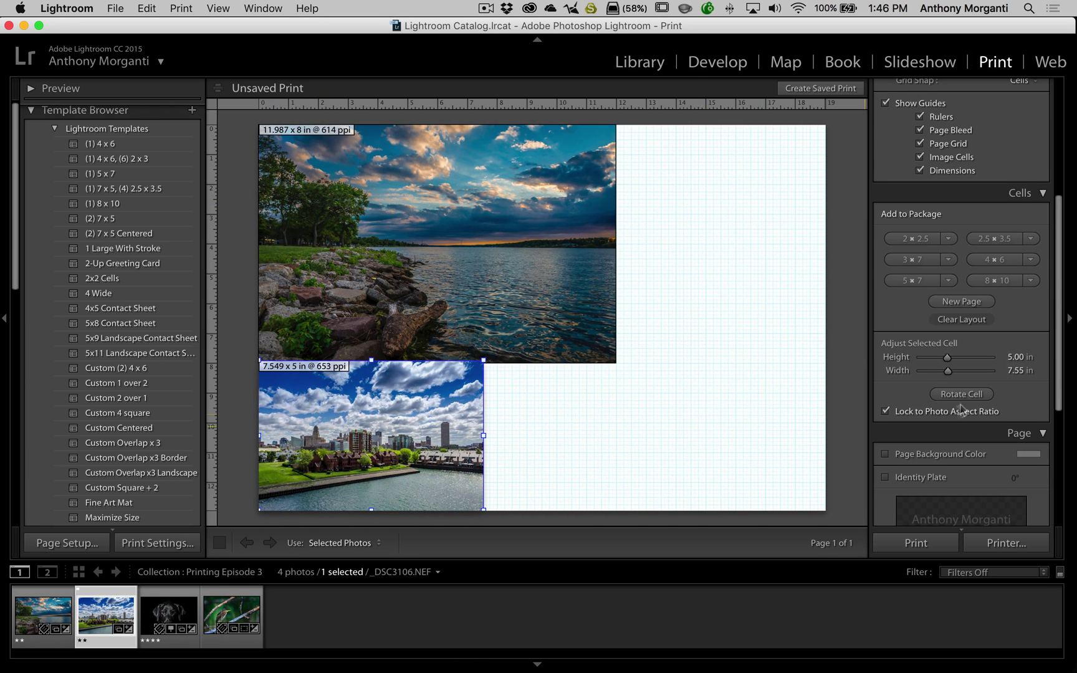
- Replace the skyline photo's 5 x 7 cell with a 4 x 6 cell holding the same photo in the page's upper right corner
left_click_drag(375, 435, 280, 461)
right_click(374, 416)
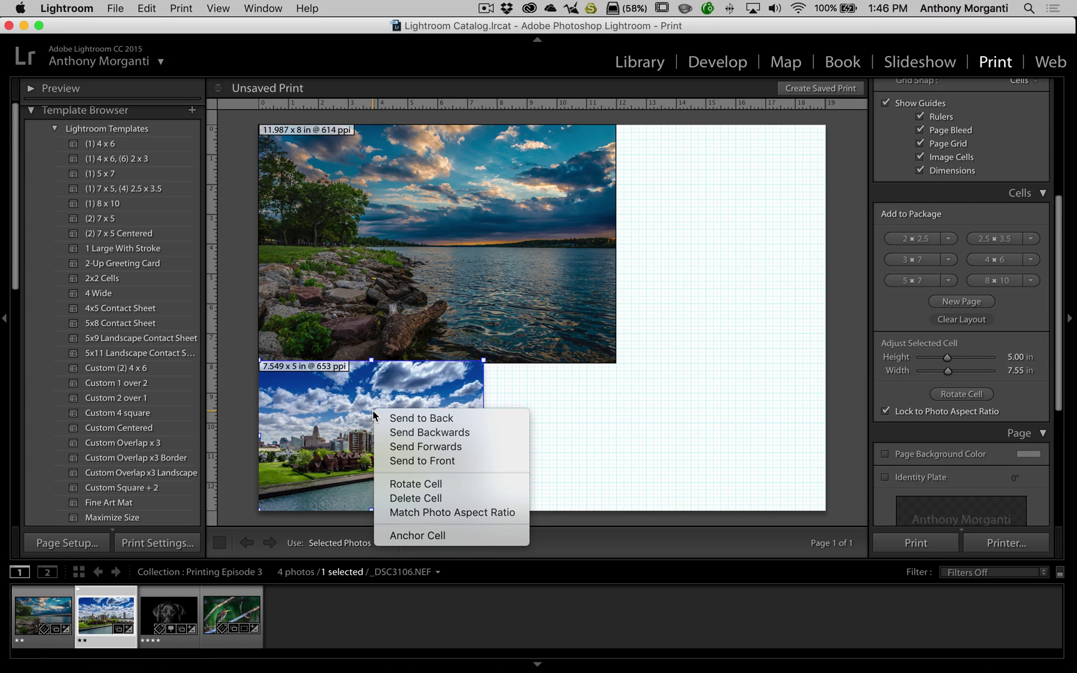
left_click(401, 498)
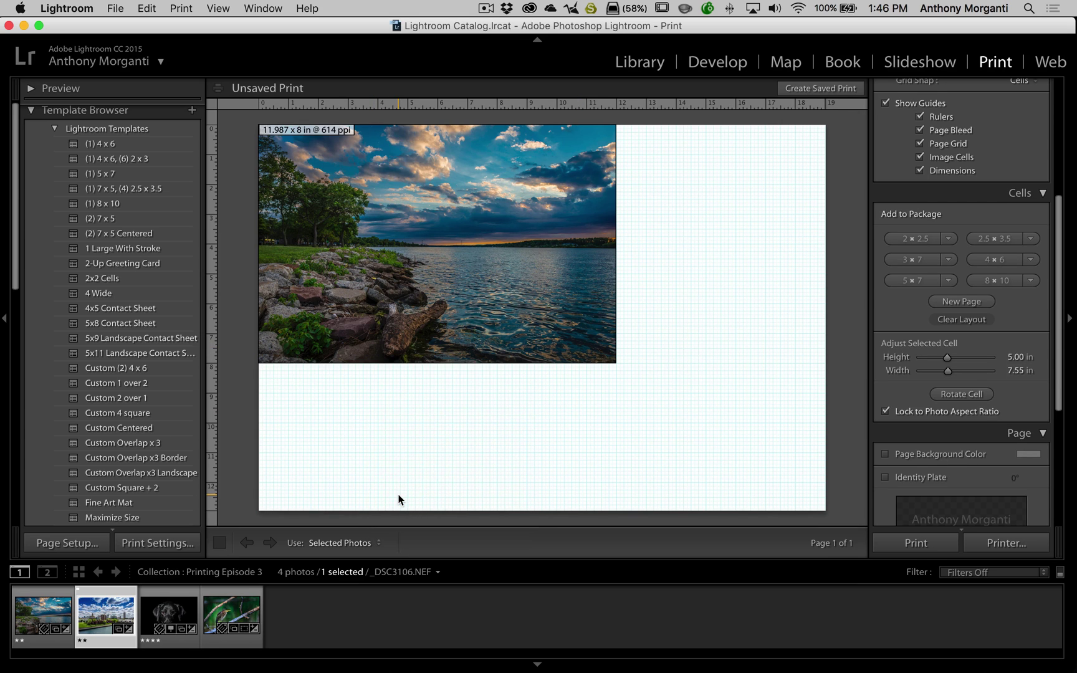
left_click(1001, 258)
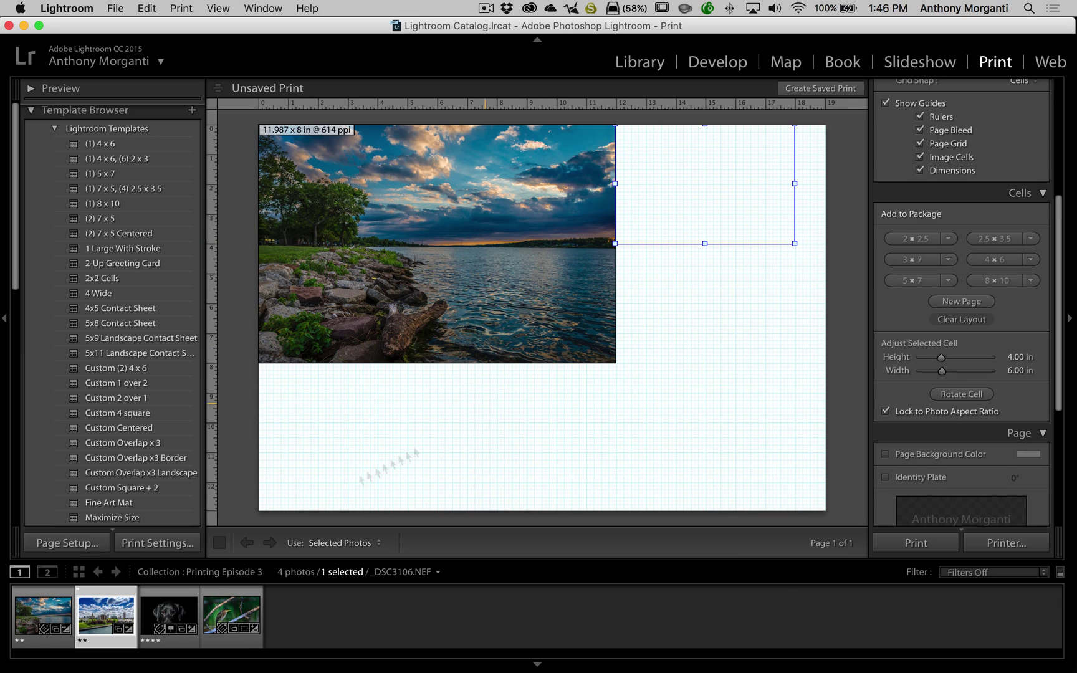
left_click_drag(88, 622, 724, 192)
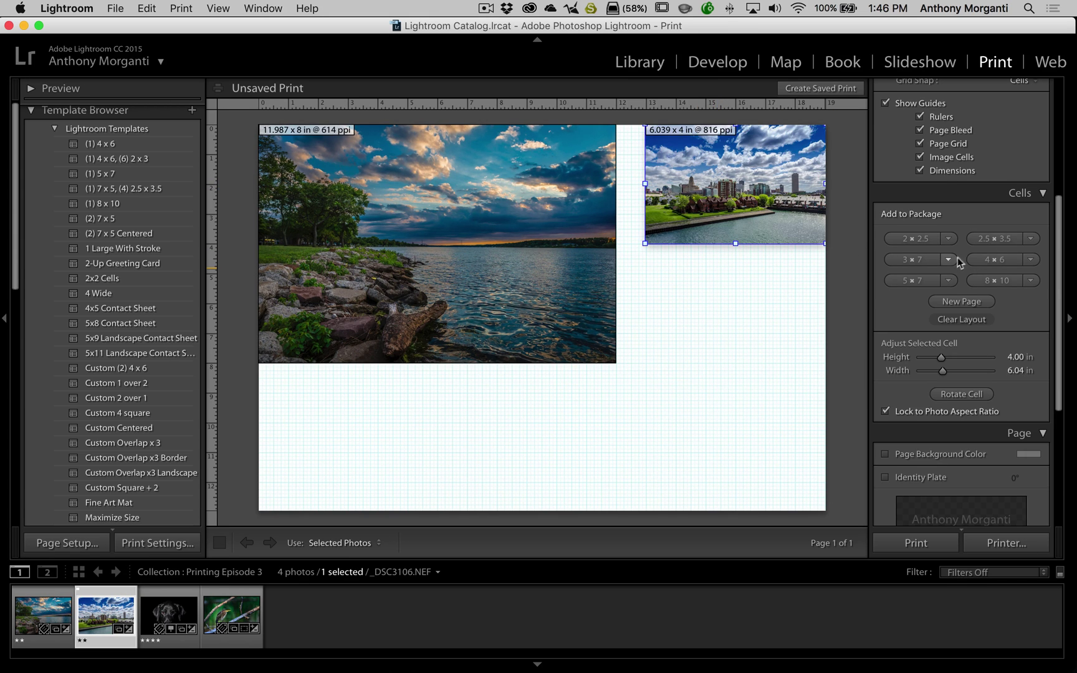
- Add a 3 x 7 cell with the black dog photo and a 4 x 6 cell with the heron photo in the page's lower half
left_click(912, 261)
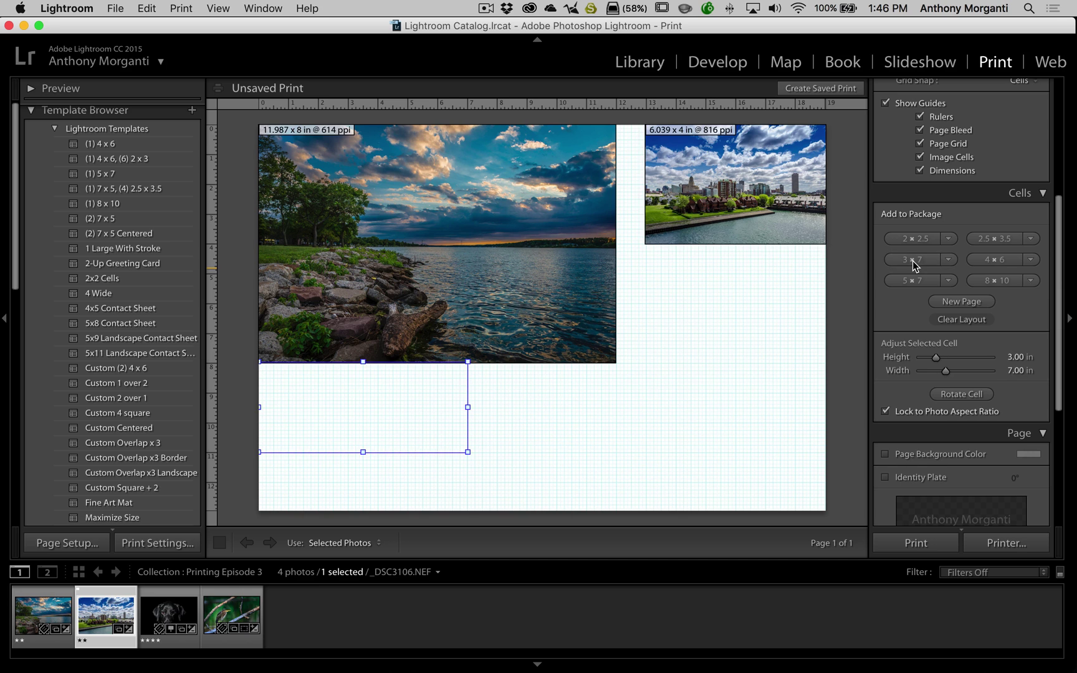
left_click_drag(358, 401, 351, 428)
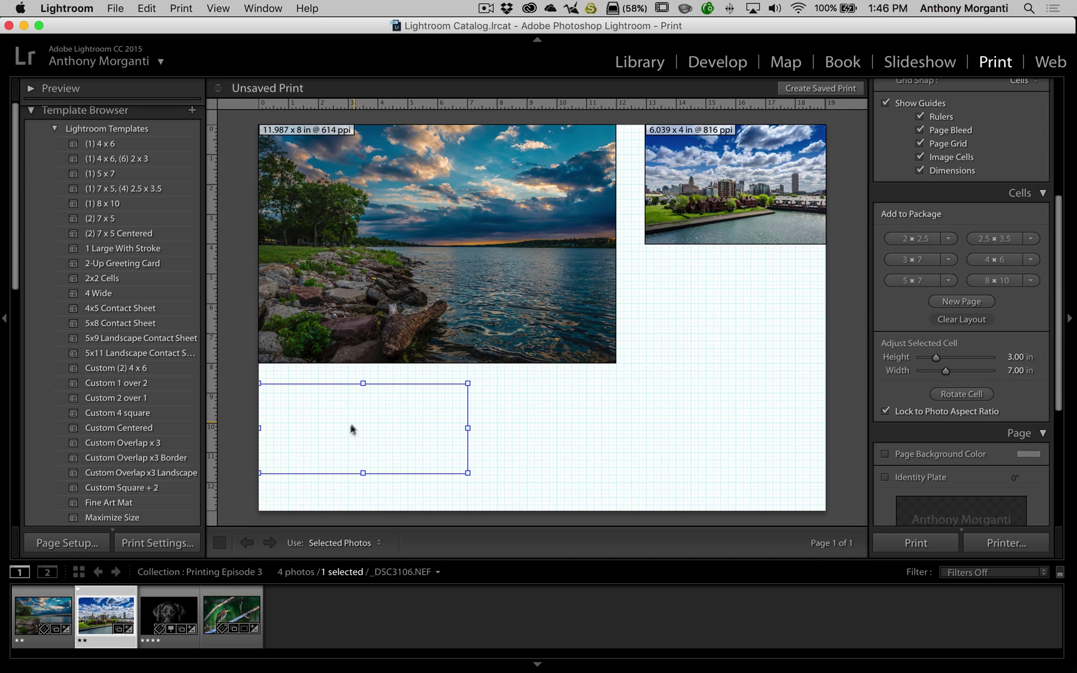
left_click(168, 614)
left_click_drag(175, 614, 330, 450)
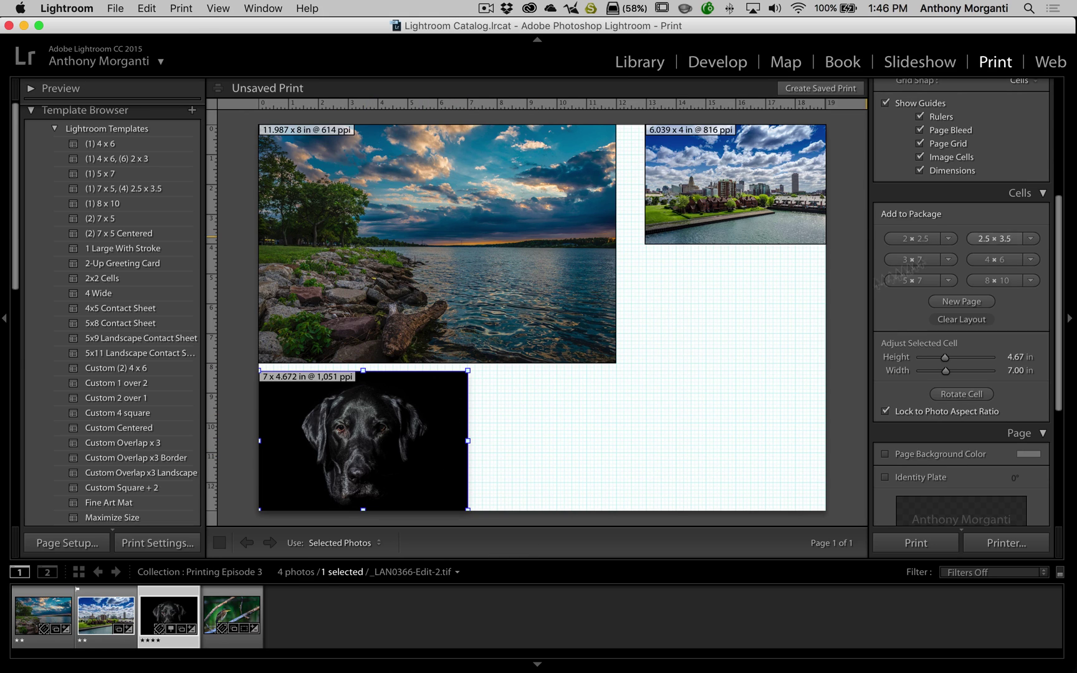
left_click(994, 259)
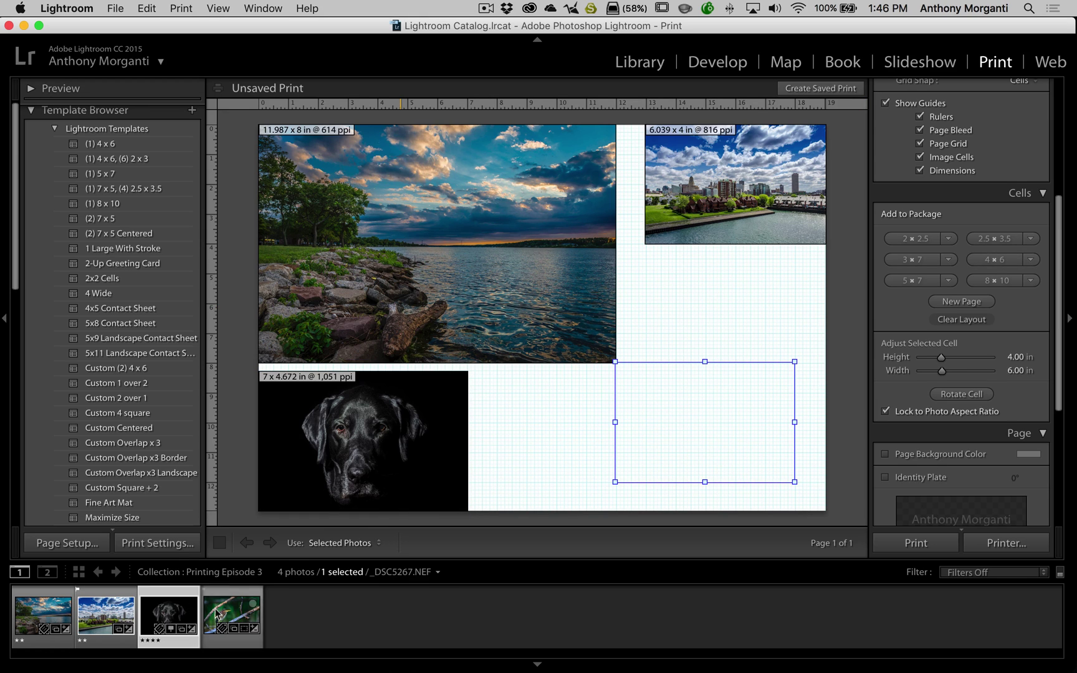
left_click_drag(215, 614, 717, 458)
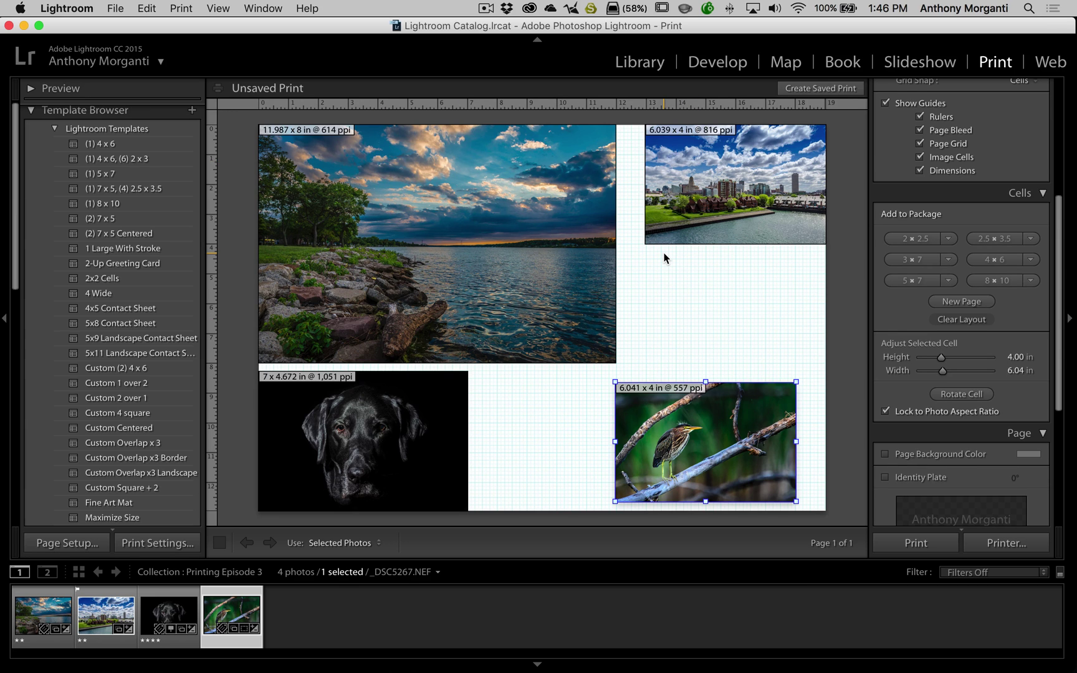
- Clear the four-photo custom package and switch the layout style to Single Image / Contact Sheet with the lake sunset photo
scroll(942, 152, "up", 8)
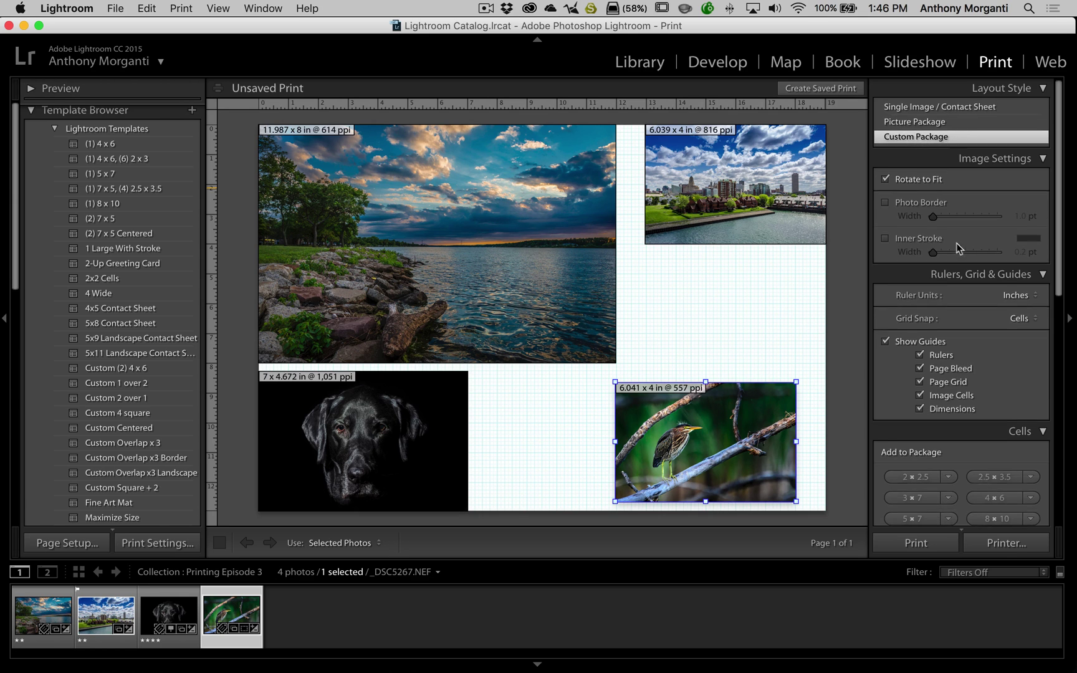
scroll(958, 246, "down", 10)
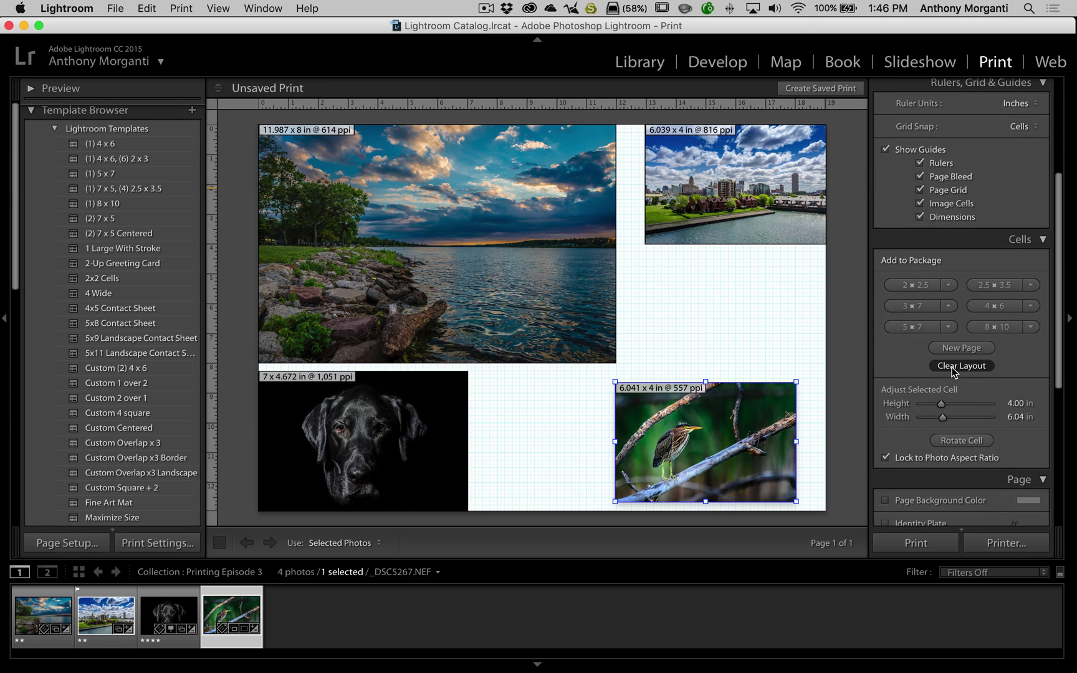
left_click(952, 367)
scroll(964, 263, "up", 10)
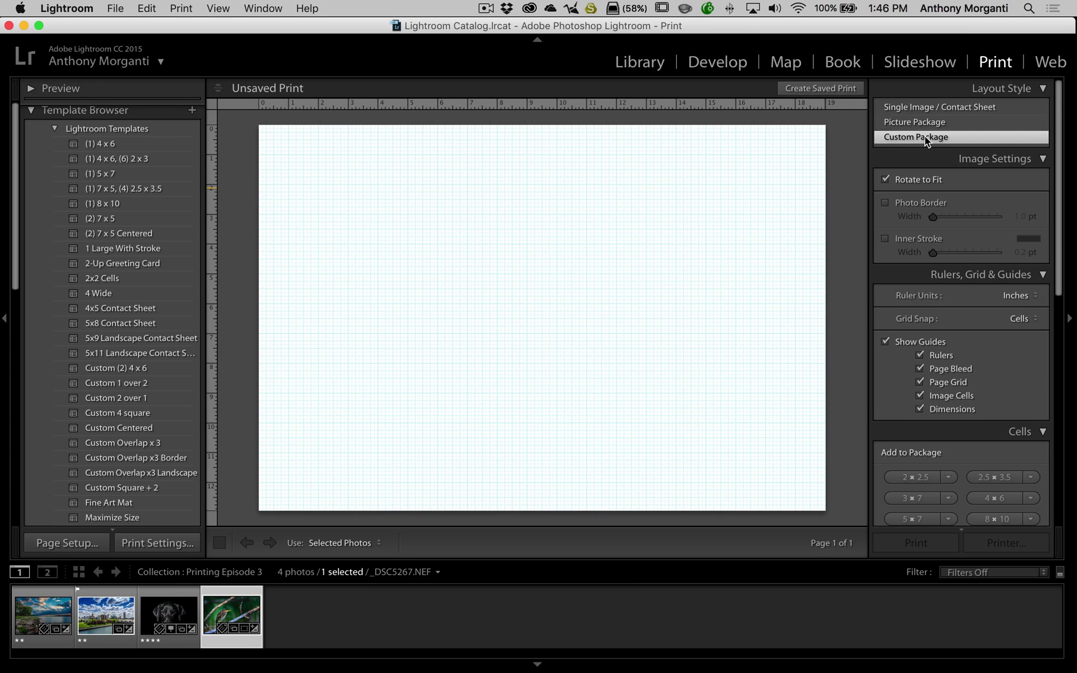
left_click(928, 109)
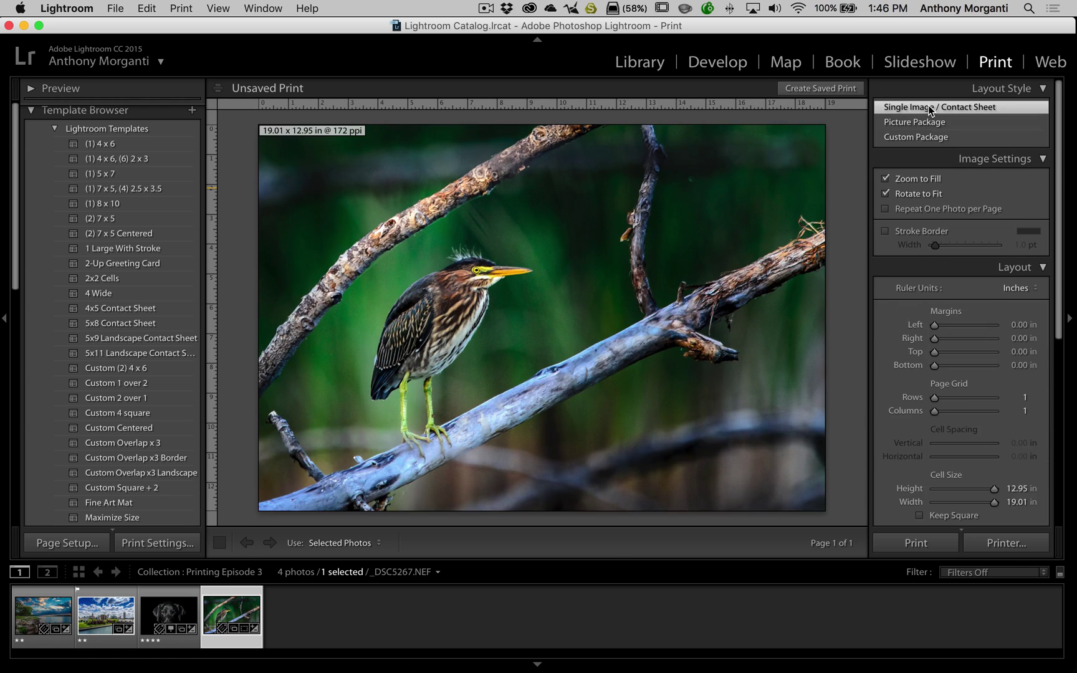
left_click(43, 607)
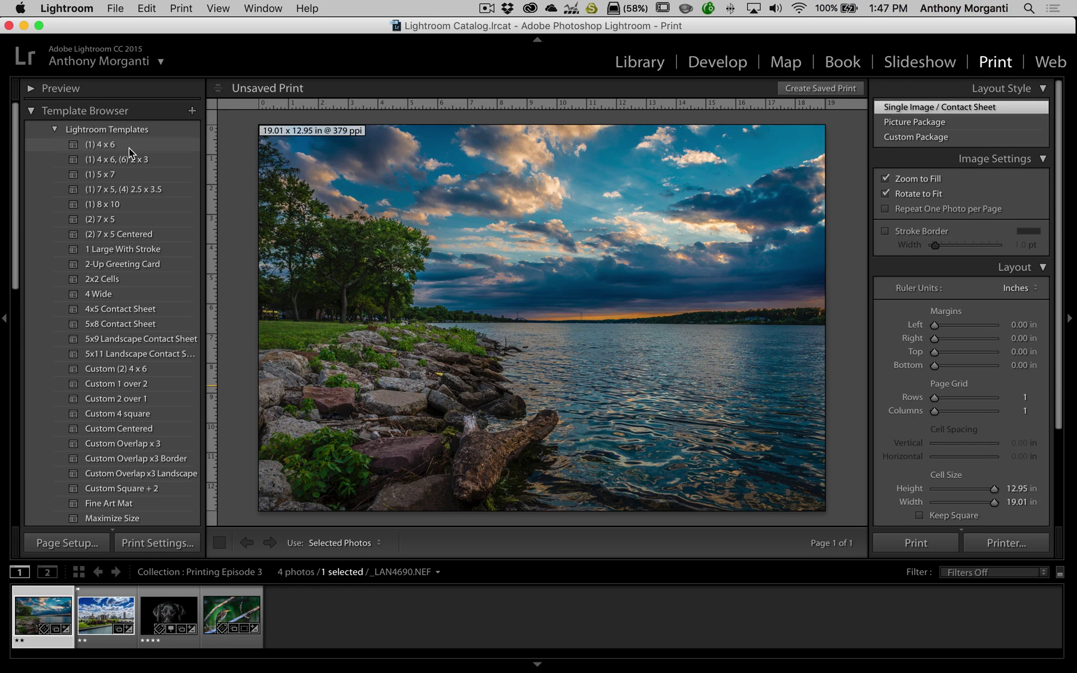
- Try the (1) 5 x 7, (2) 7 x 5 Centered and 2-Up Greeting Card templates on the lake photo and apply the (1) 8 x 10 template
left_click(106, 179)
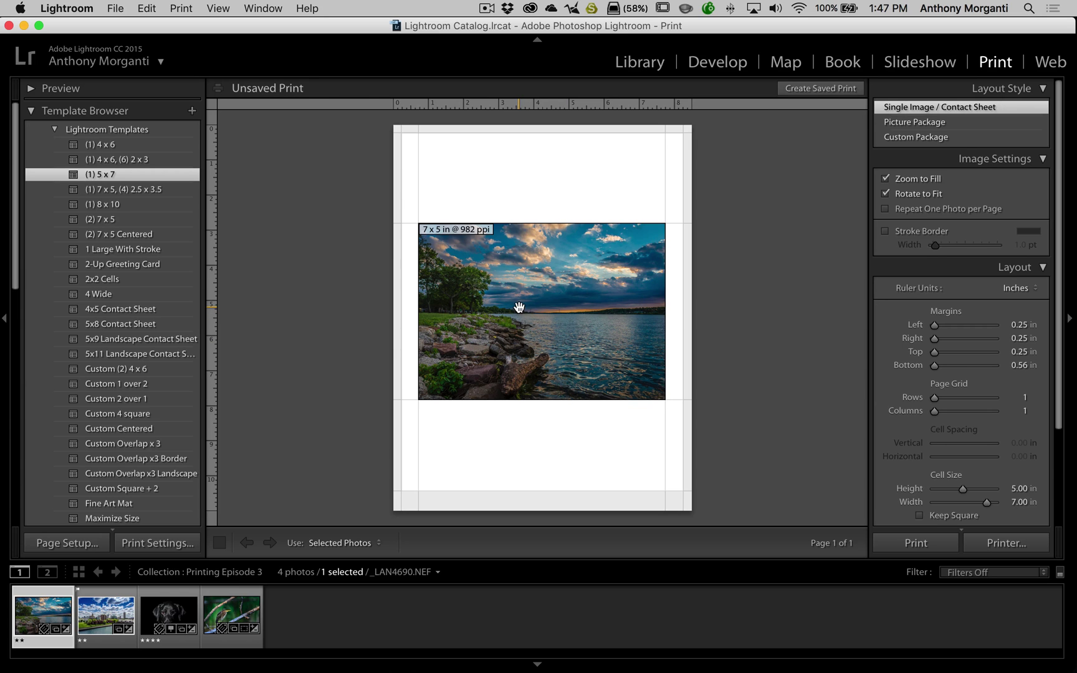
left_click(128, 235)
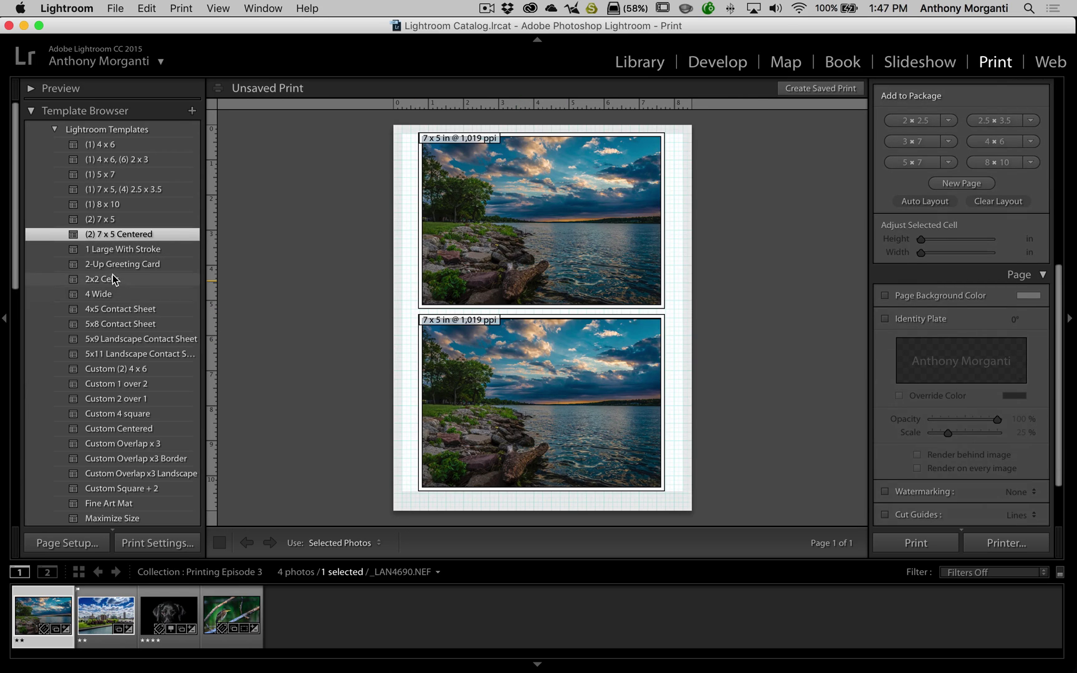
left_click(118, 263)
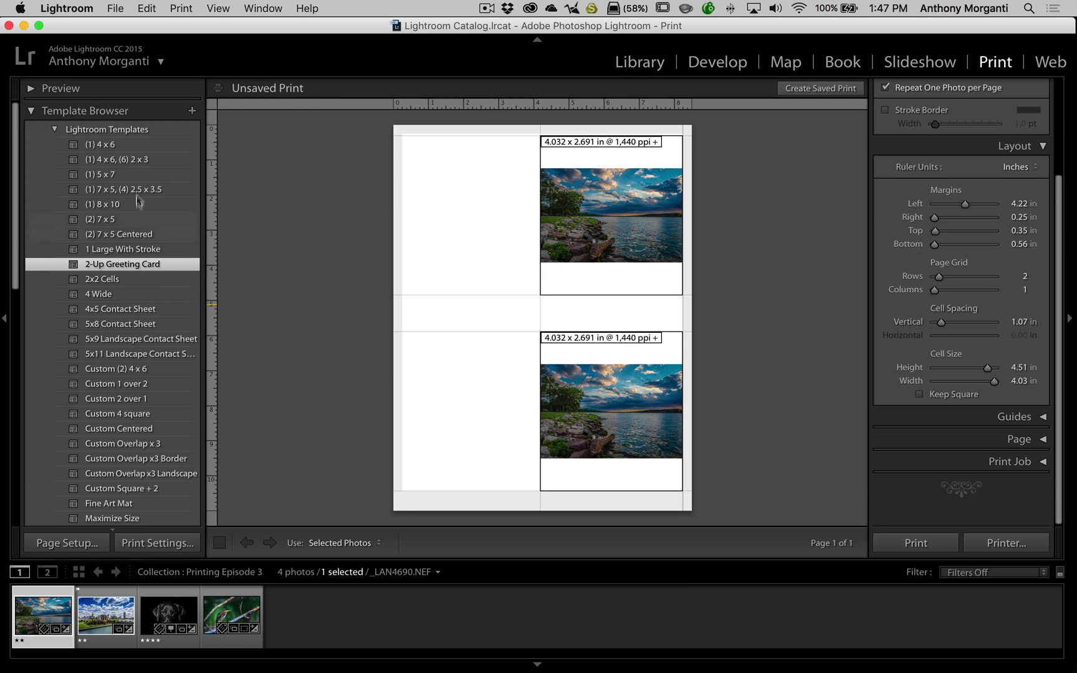
scroll(135, 195, "up", 1)
scroll(156, 225, "down", 1)
left_click(121, 205)
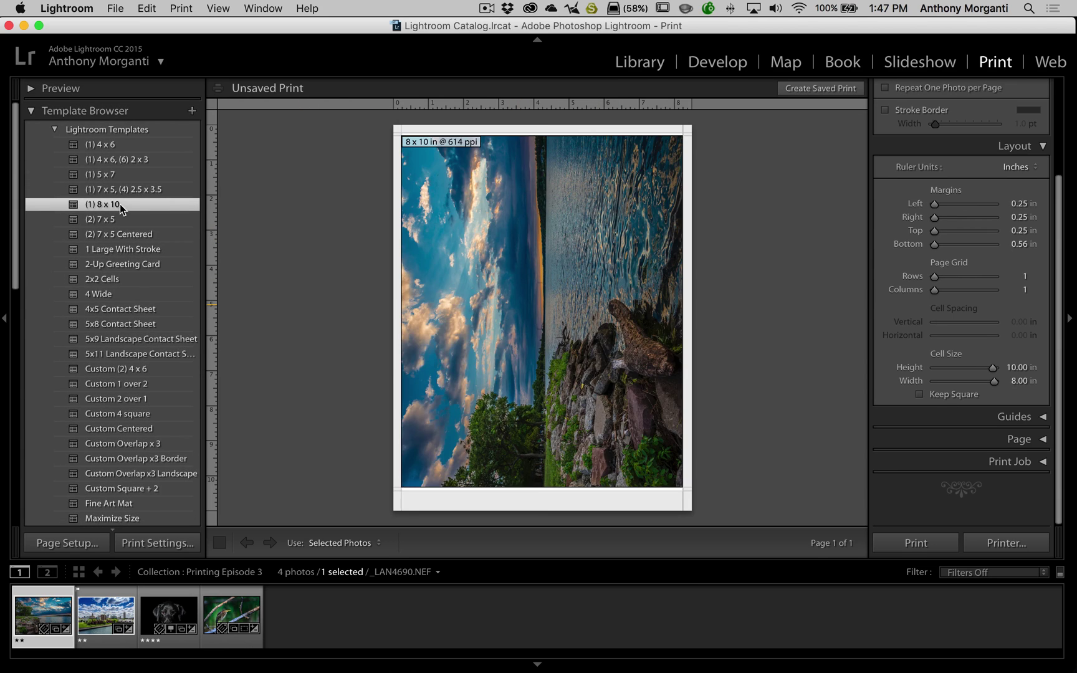
scroll(121, 209, "down", 1)
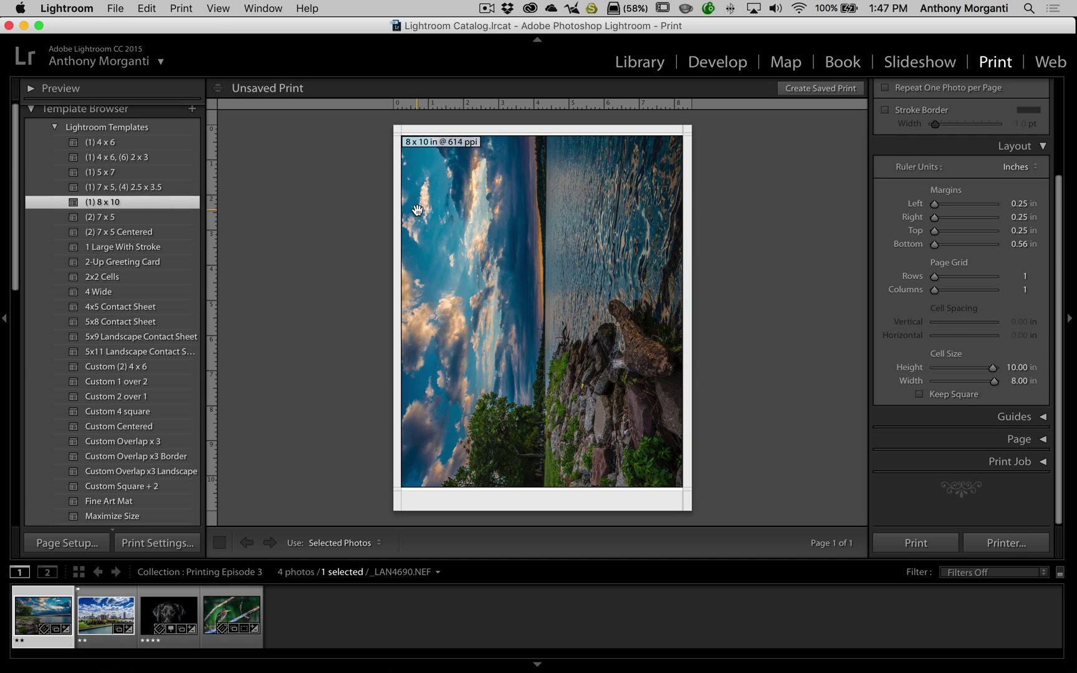
scroll(130, 146, "up", 1)
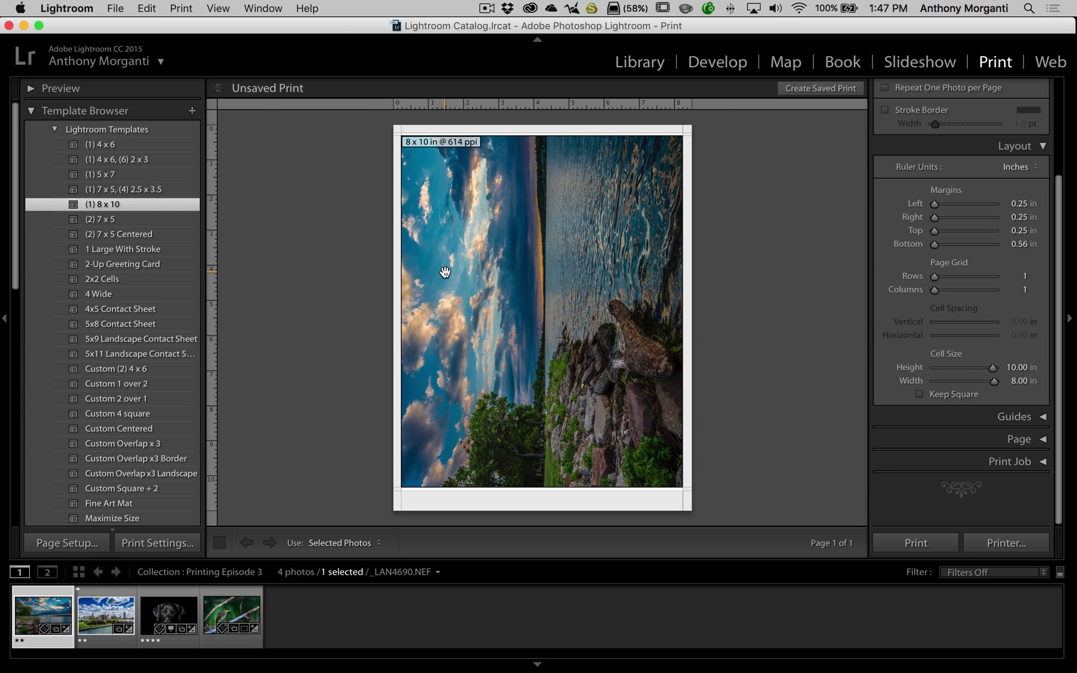
scroll(900, 171, "up", 5)
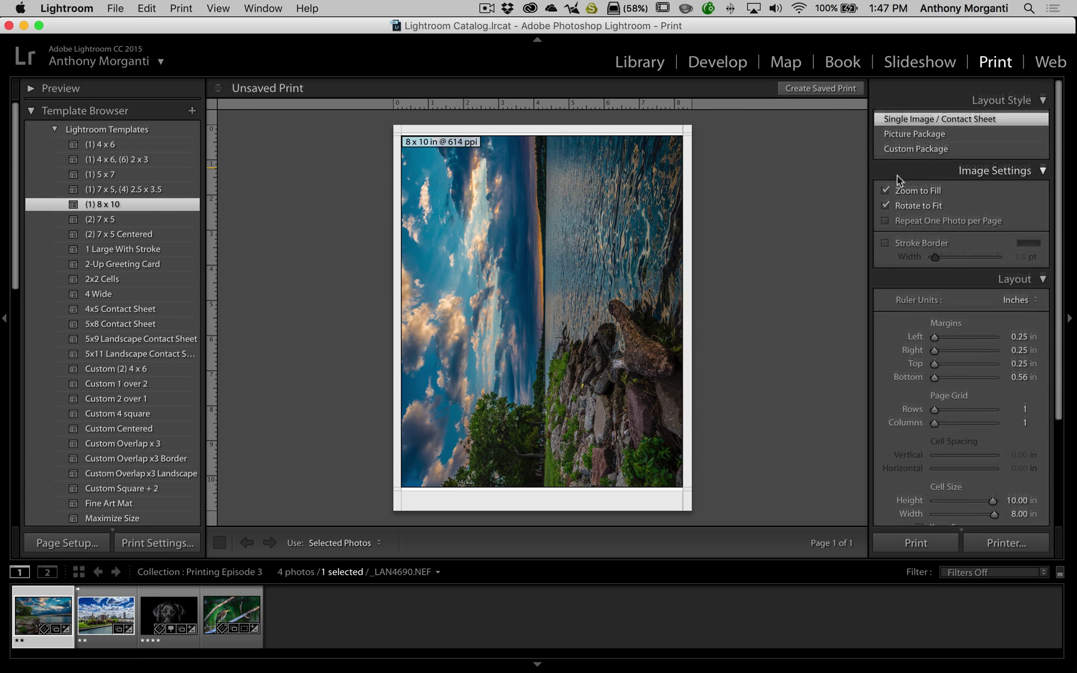
scroll(103, 255, "down", 5)
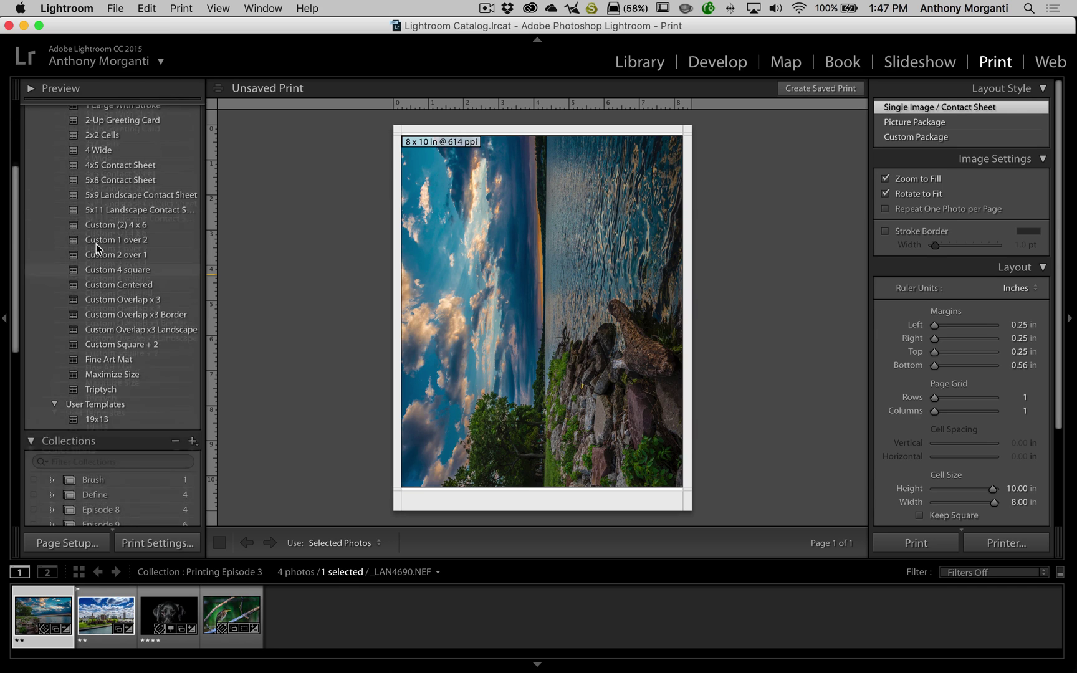
scroll(103, 255, "up", 5)
scroll(103, 259, "down", 10)
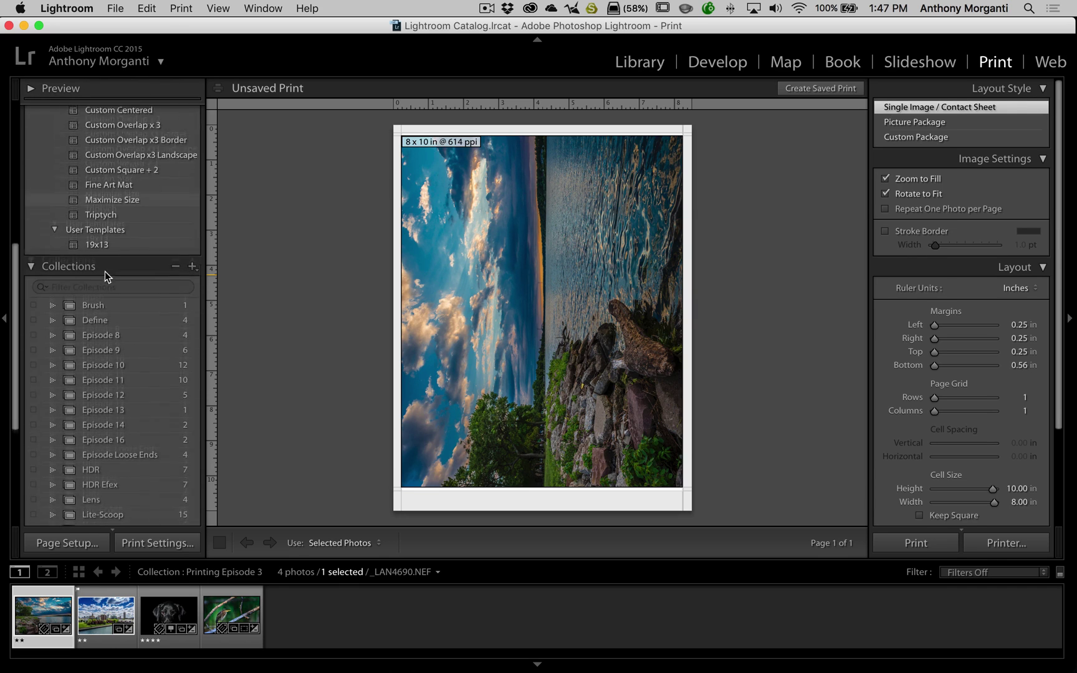
- Set the page to Super B (13 x 19 in) (Front - Fine Art (Borderless, Auto Exp)) paper in landscape orientation
left_click(63, 542)
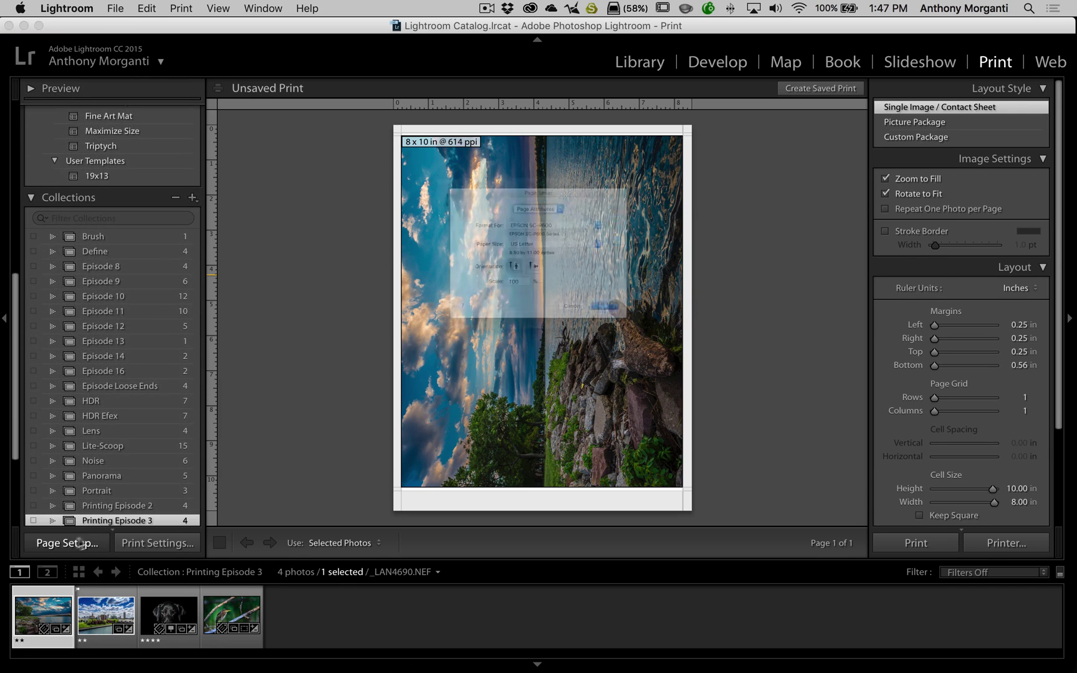
left_click(557, 236)
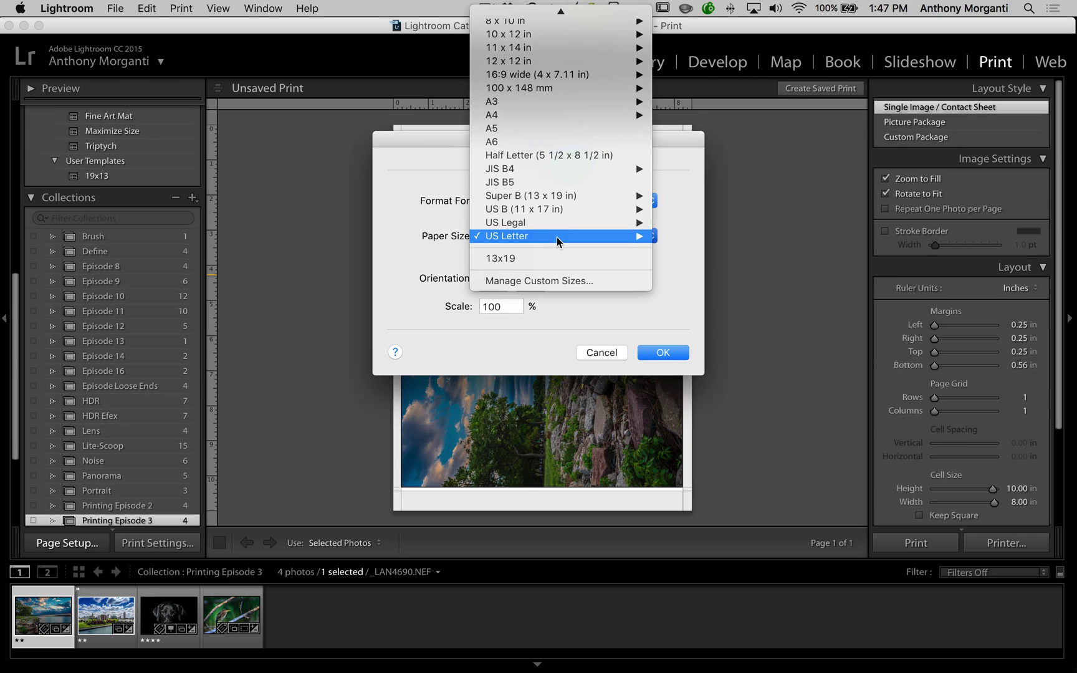
mouse_move(552, 195)
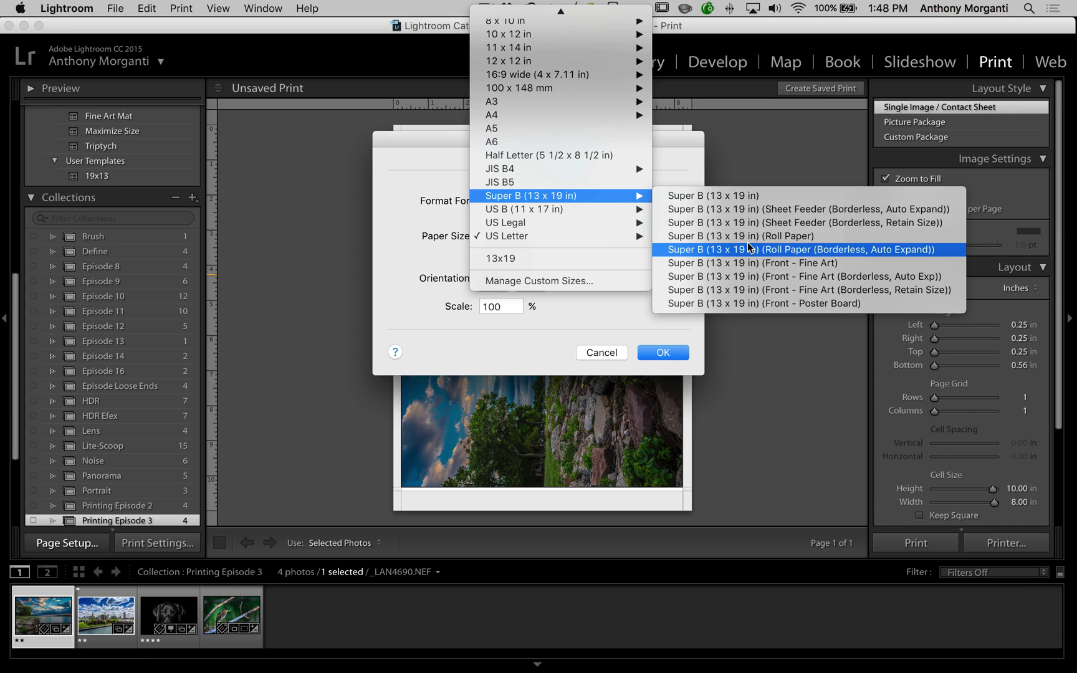
left_click(740, 278)
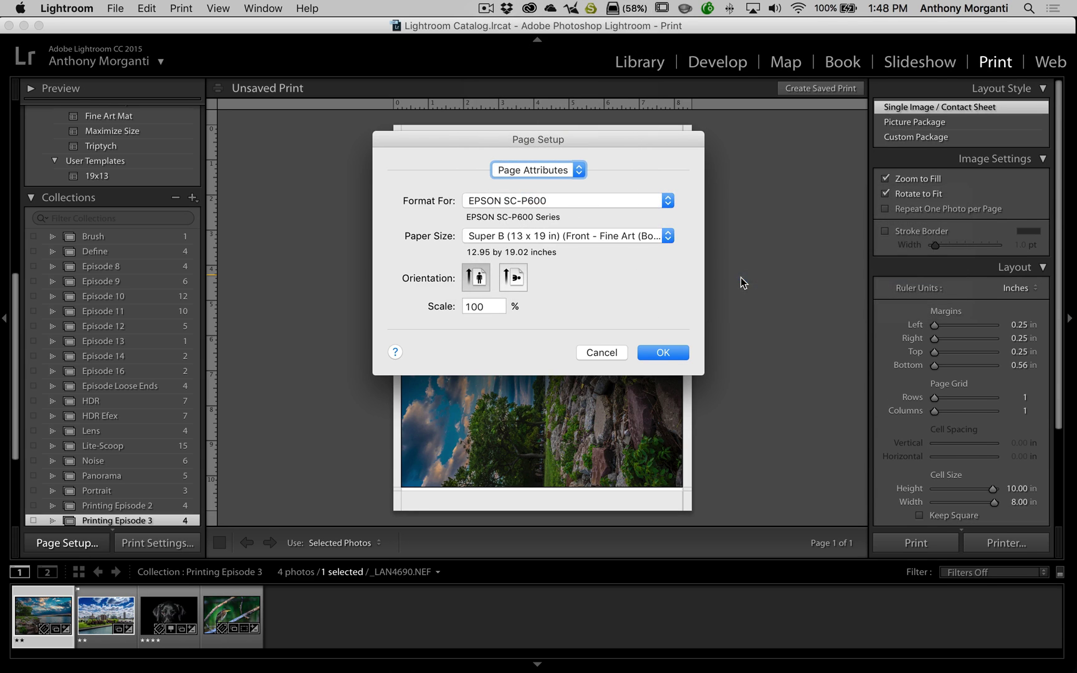
left_click(520, 280)
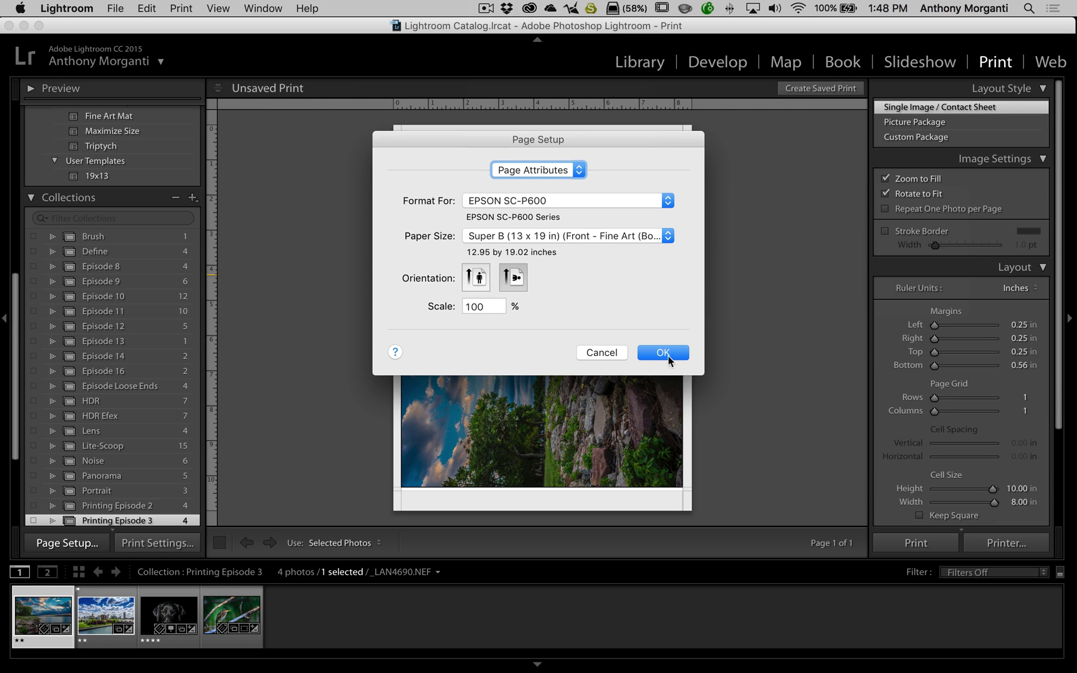
left_click(664, 353)
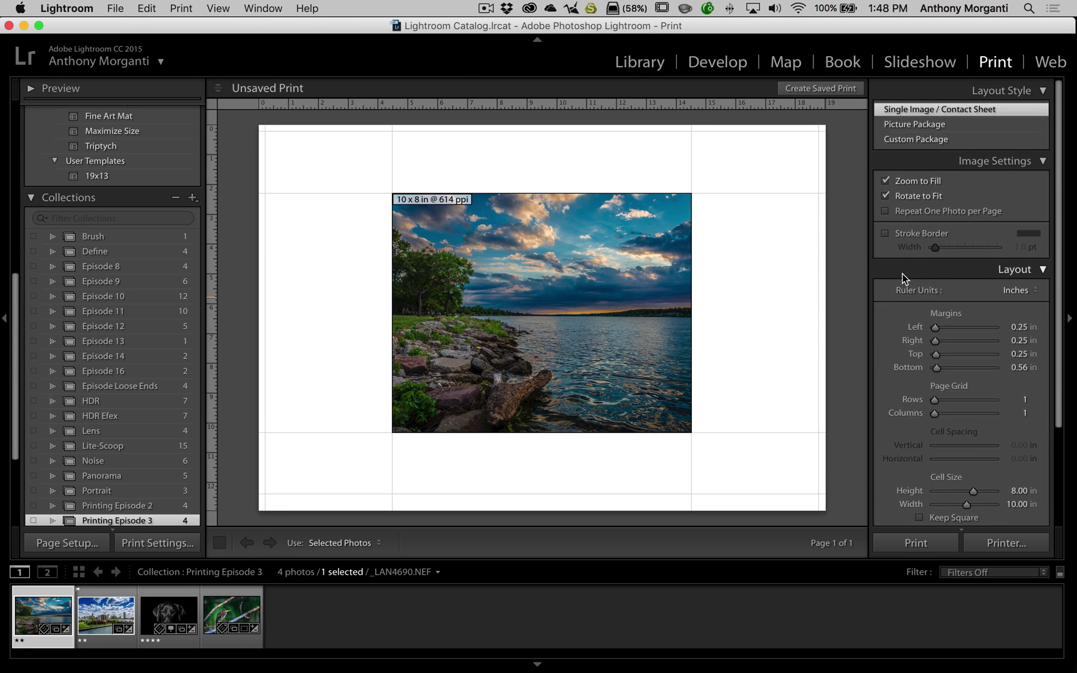
- Set all four margins to 0.00 in and enlarge the cell to 12.95 in high by 19.01 in wide
scroll(916, 244, "down", 2)
scroll(917, 245, "down", 5)
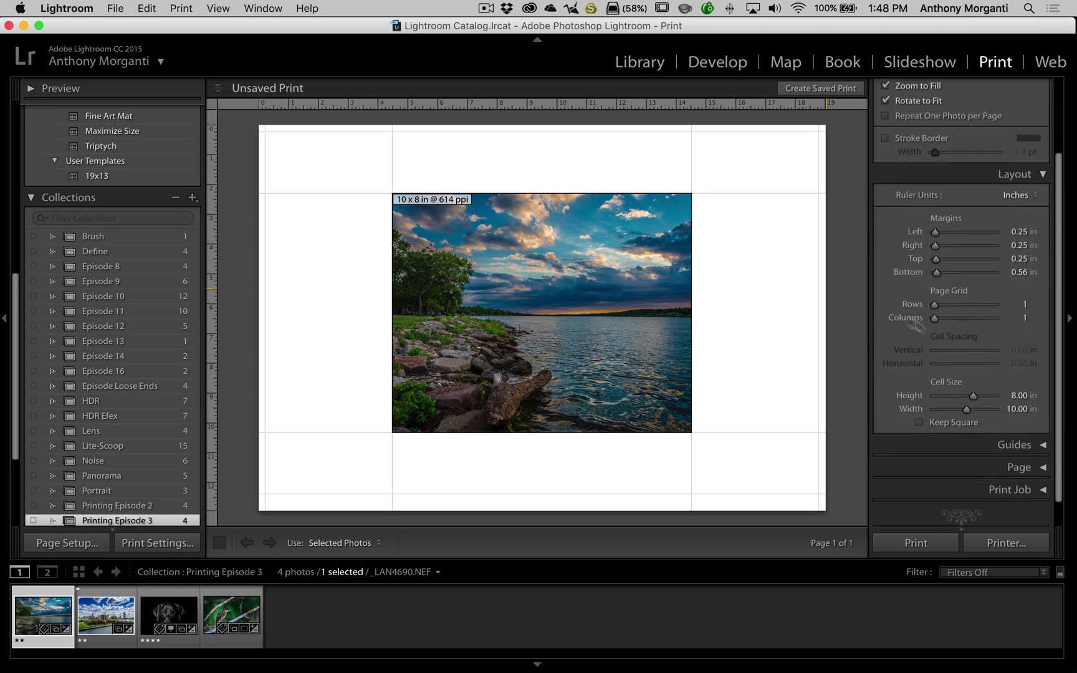
left_click_drag(973, 394, 994, 409)
left_click_drag(936, 272, 890, 234)
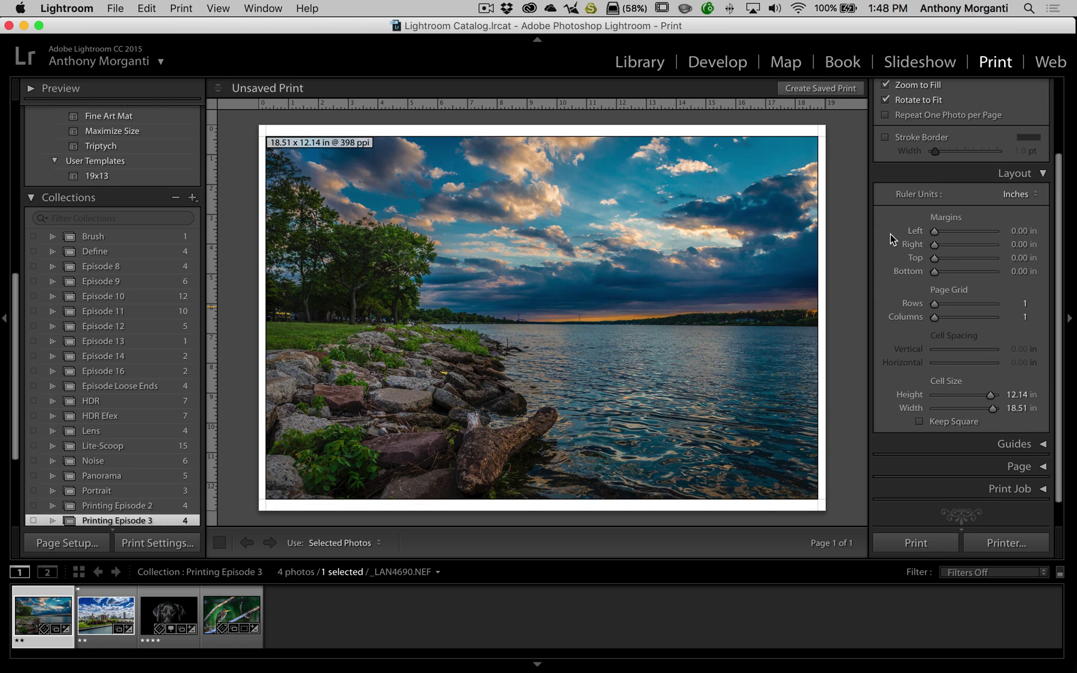
left_click_drag(991, 395, 1005, 408)
scroll(1007, 324, "up", 2)
scroll(1007, 322, "up", 2)
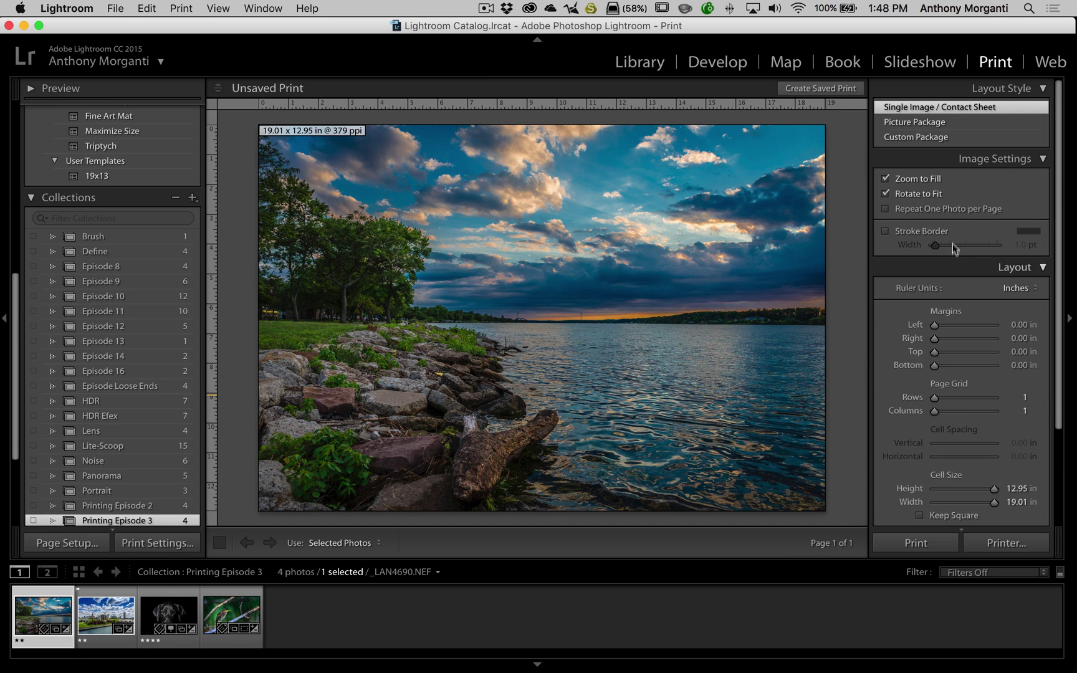
- Set the left, right, top and bottom page margins to 0.50 in each
scroll(942, 277, "down", 3)
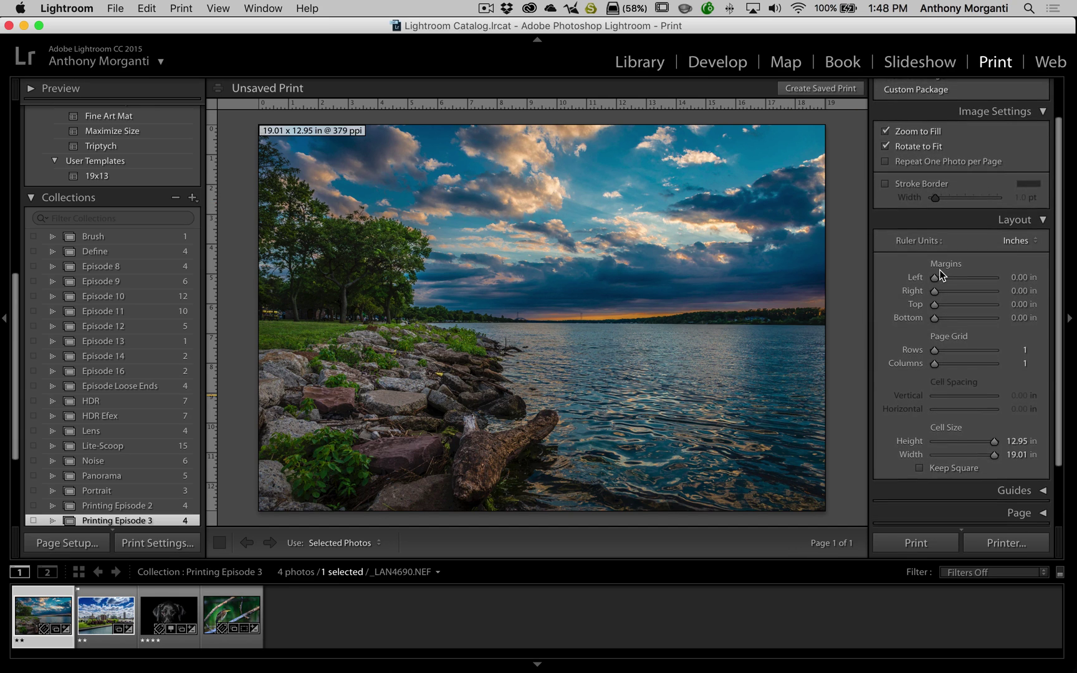
scroll(941, 276, "down", 2)
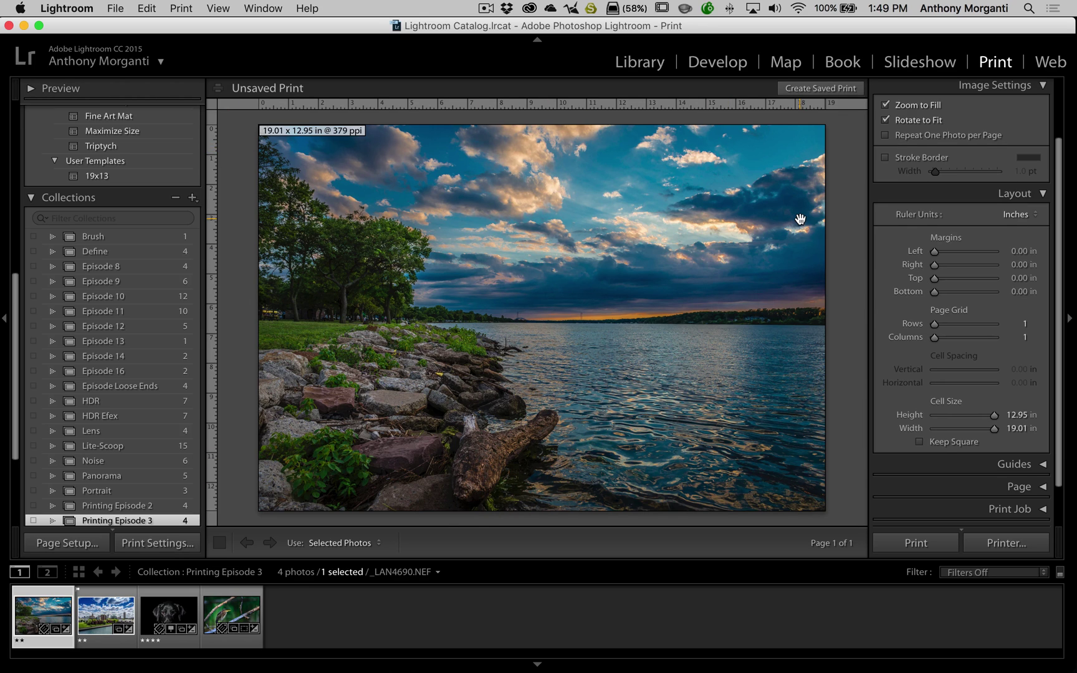
left_click(1021, 251)
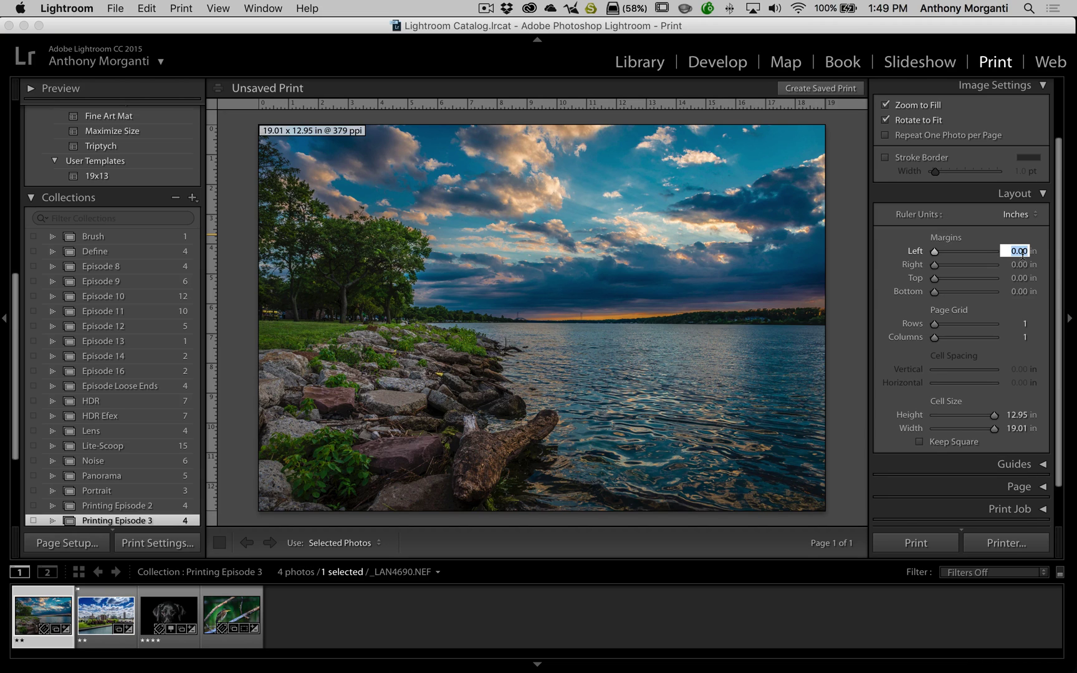
type(".5")
key("Return")
key("Tab")
type(".5")
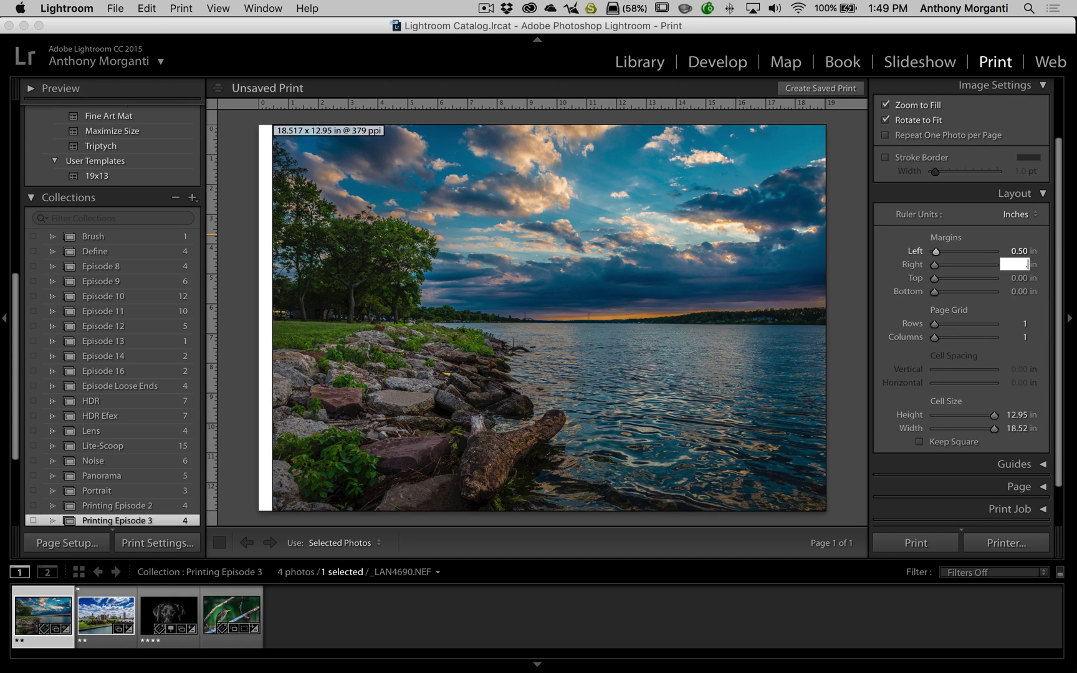
key("Tab")
type(".5")
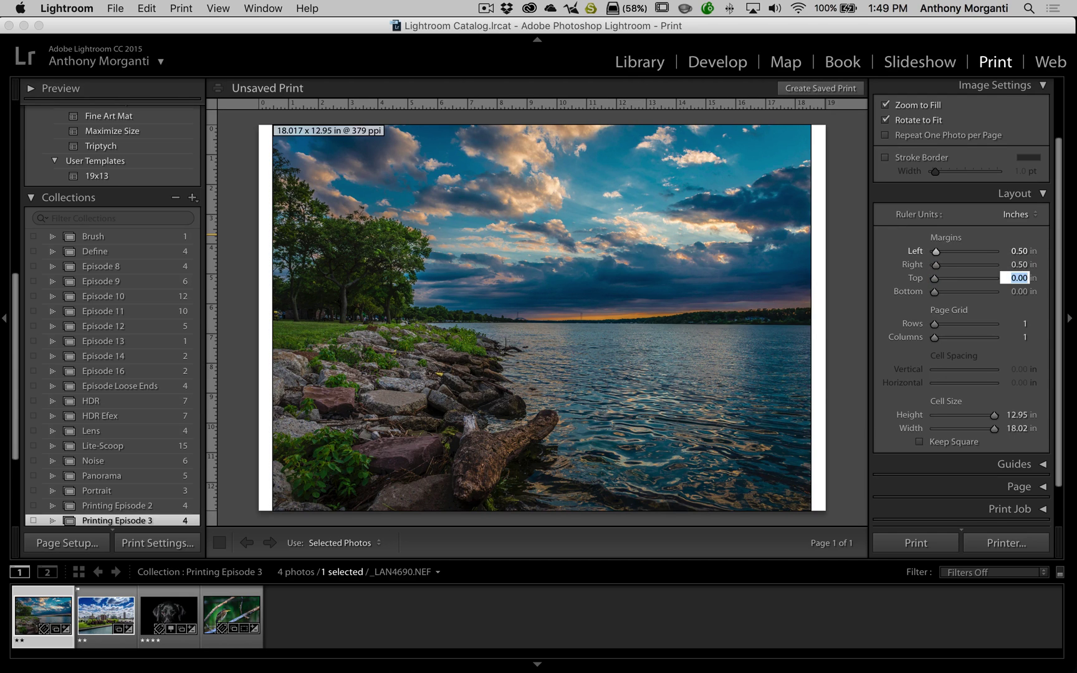
key("Tab")
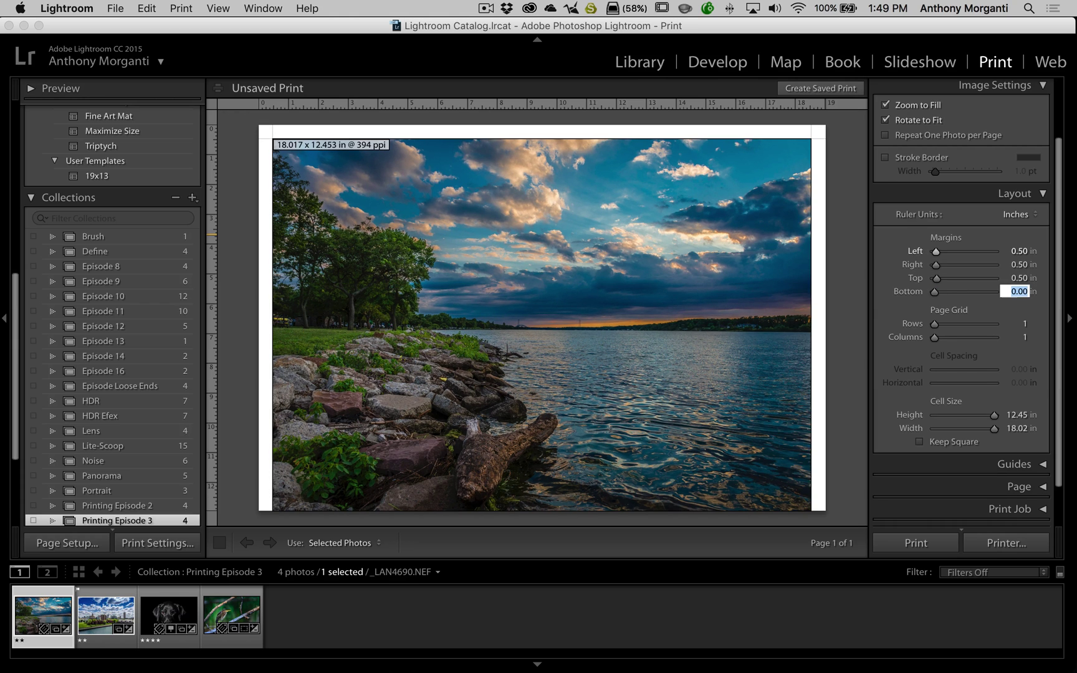
type(".5")
key("Return")
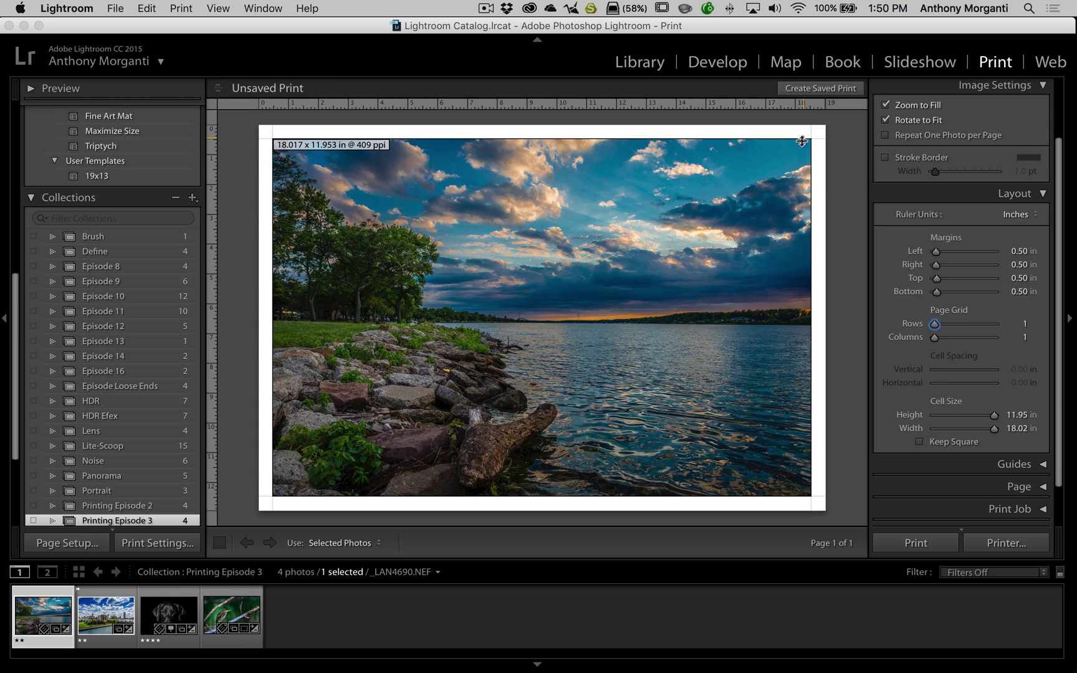
- Set the bottom margin to 1.00 in for a wider border below the lake photo
left_click(1016, 293)
type("1")
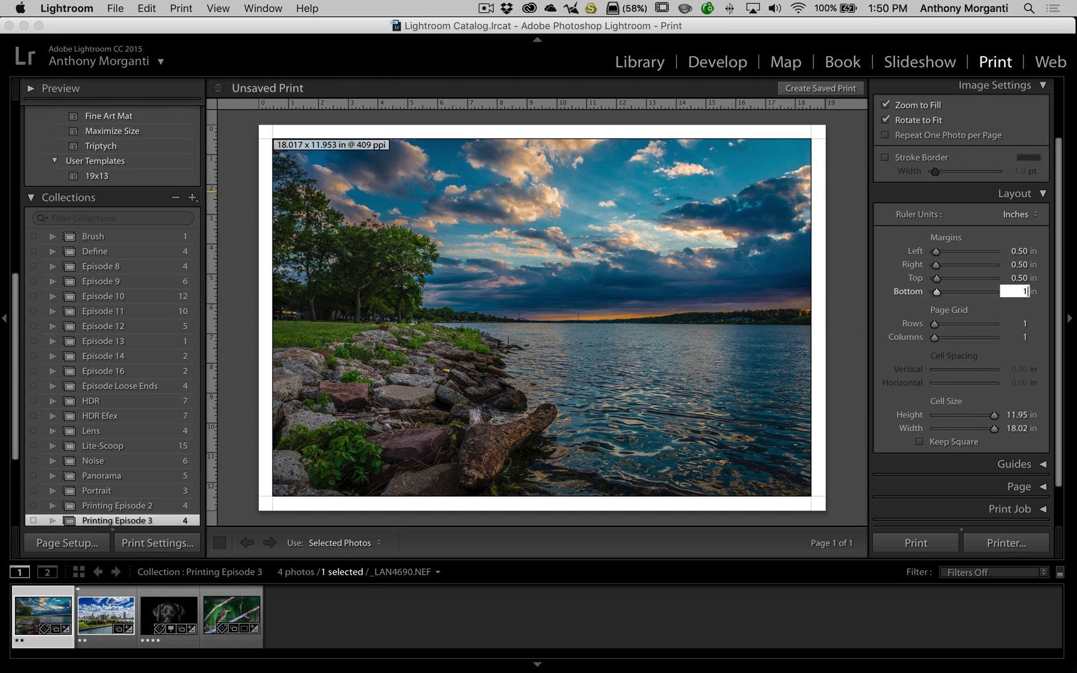
key("Tab")
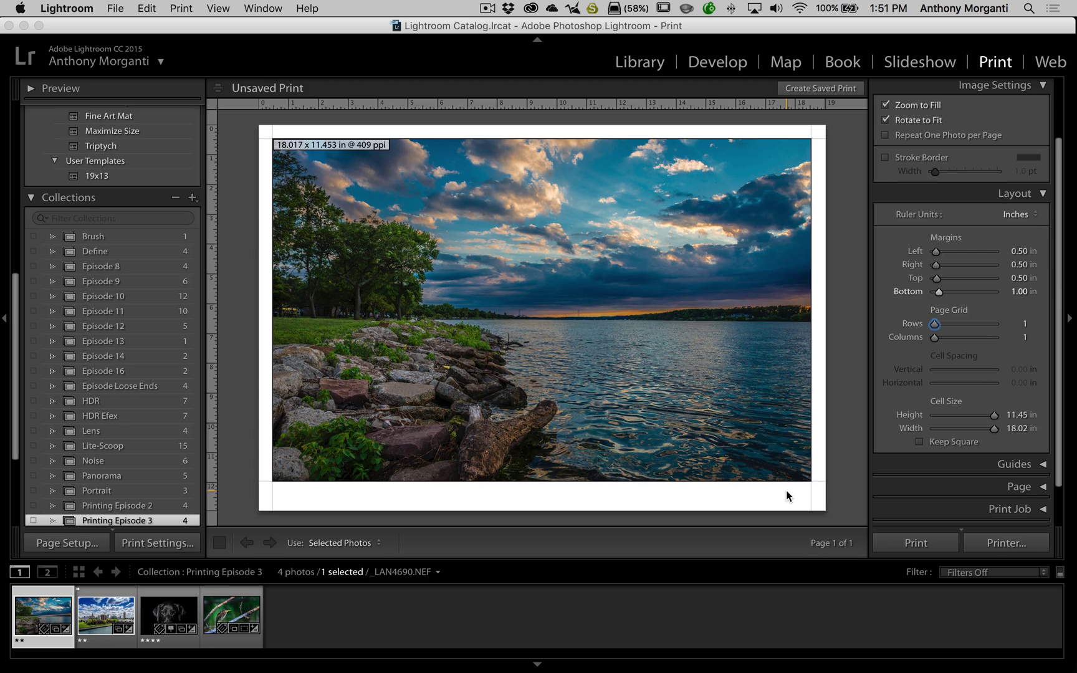
- Reset all four margins to 0.00 in with a 12.95 in high by 19.01 in wide cell, and shift the lake photo within it
scroll(910, 374, "up", 1)
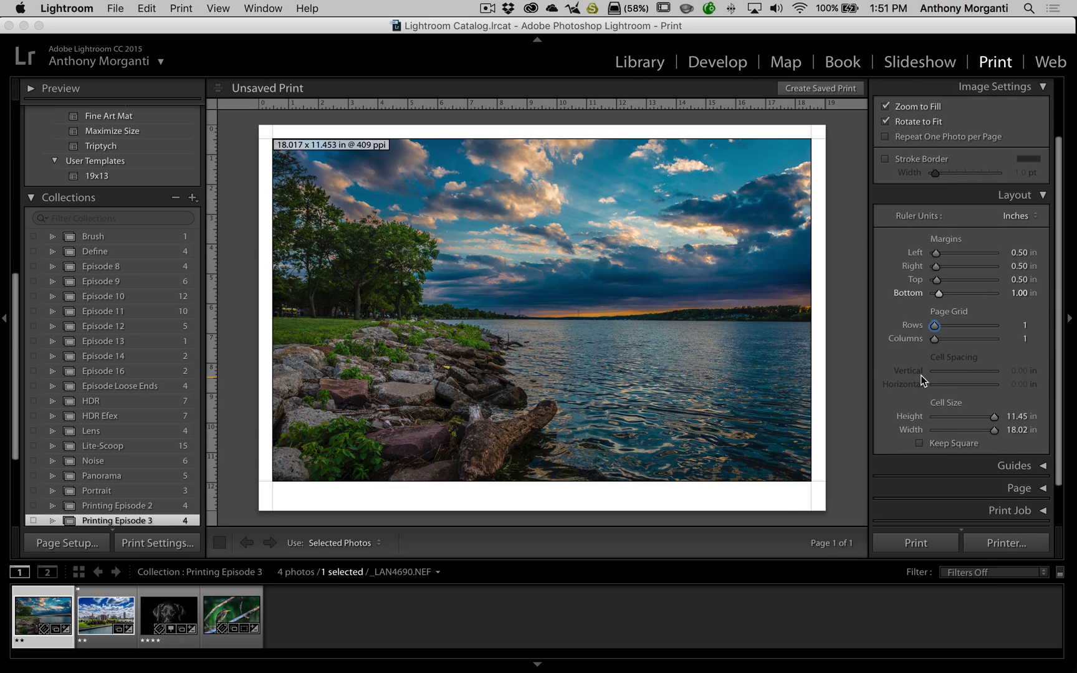
mouse_move(995, 418)
left_mouse_down()
mouse_move(985, 418)
mouse_move(998, 429)
mouse_move(987, 428)
mouse_move(999, 429)
left_mouse_up()
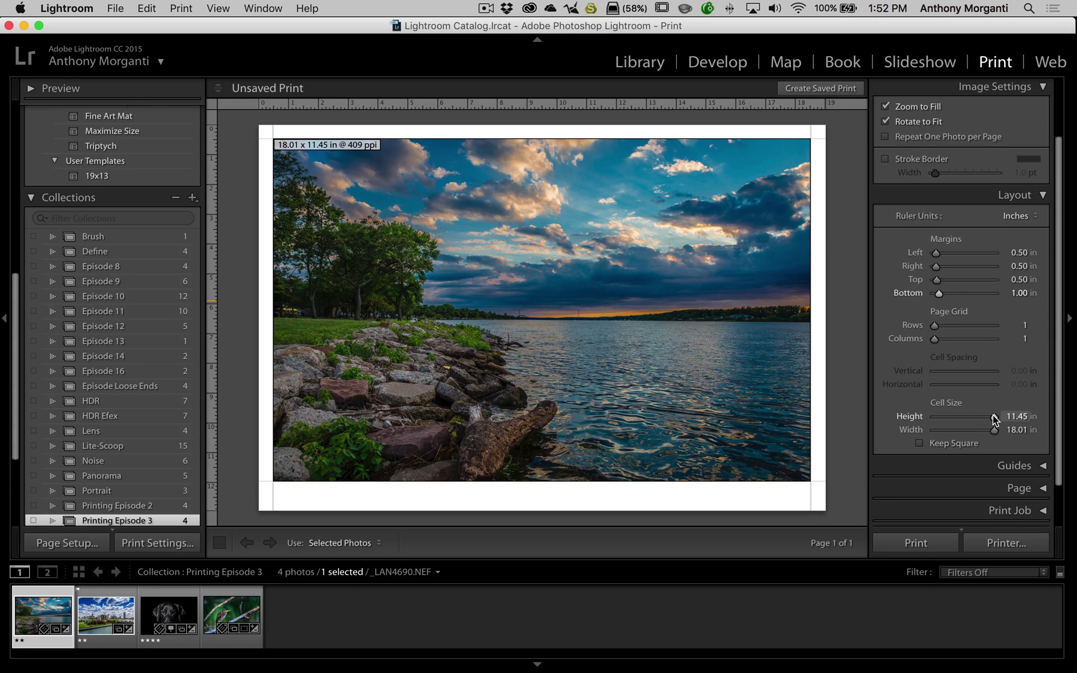
left_click_drag(993, 416, 1001, 416)
left_click_drag(937, 253, 906, 294)
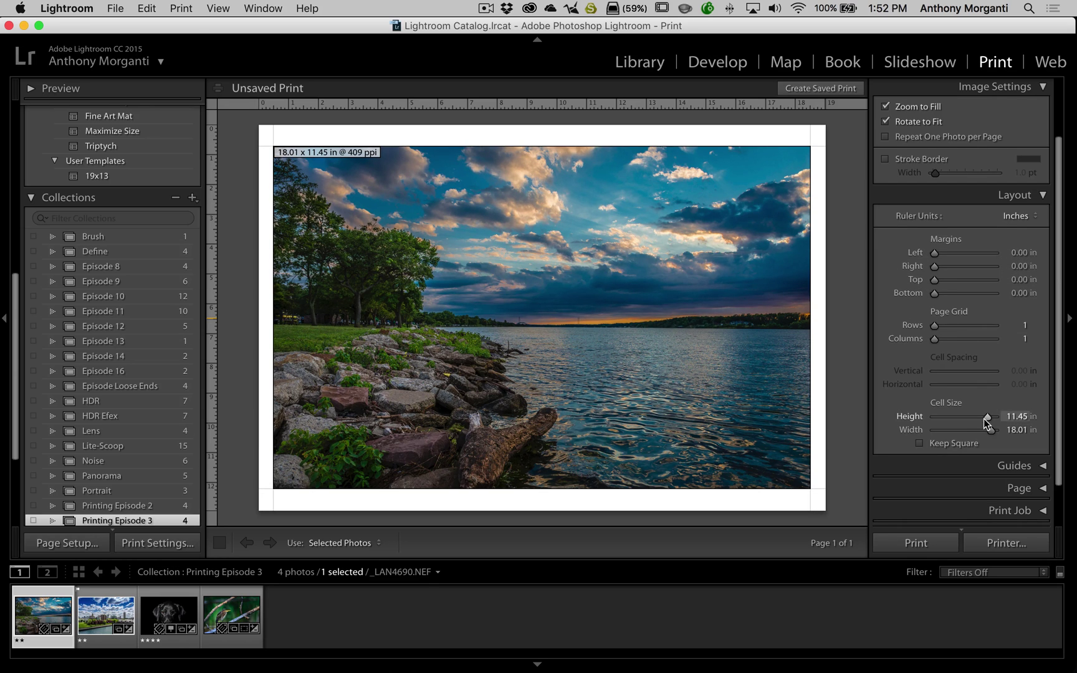
left_click_drag(984, 418, 1046, 433)
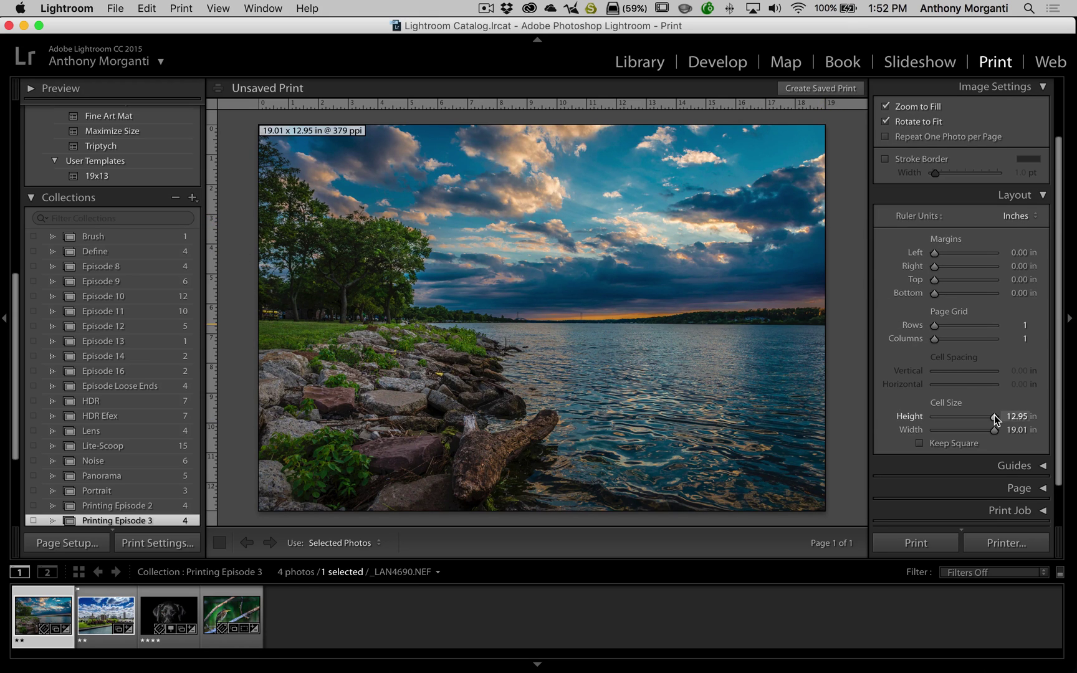
left_click_drag(993, 416, 1001, 414)
left_click_drag(567, 271, 728, 300)
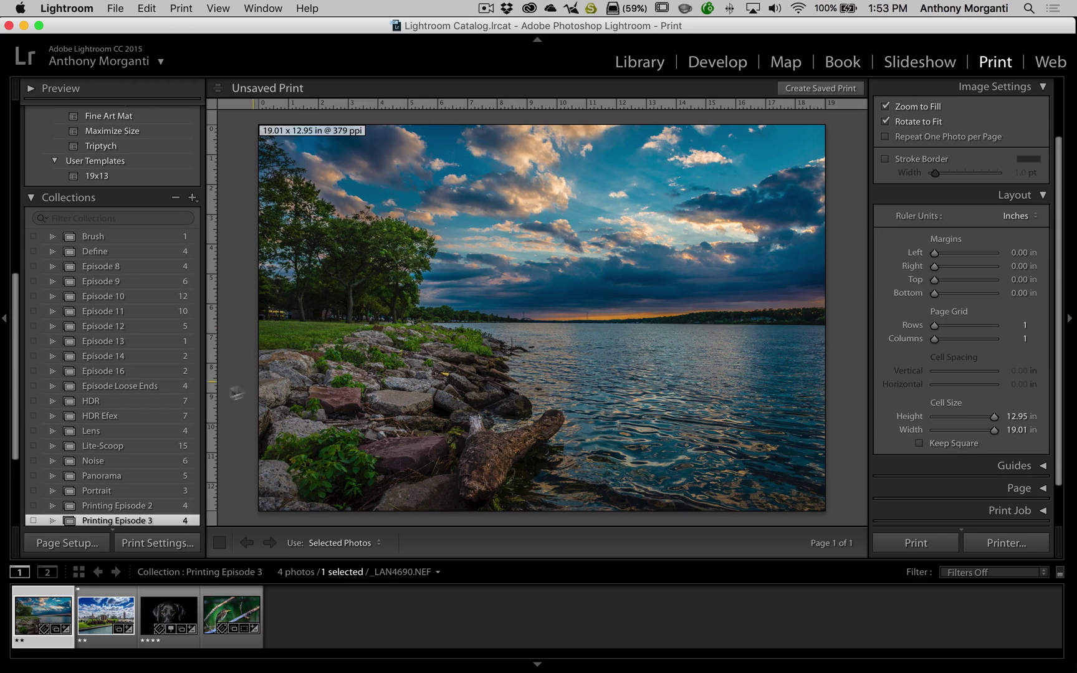
- Change the paper size to 8 x 10 in (Sheet Feeder (Borderless, Auto Expand)) in the page setup
scroll(125, 399, "down", 4)
left_click(50, 543)
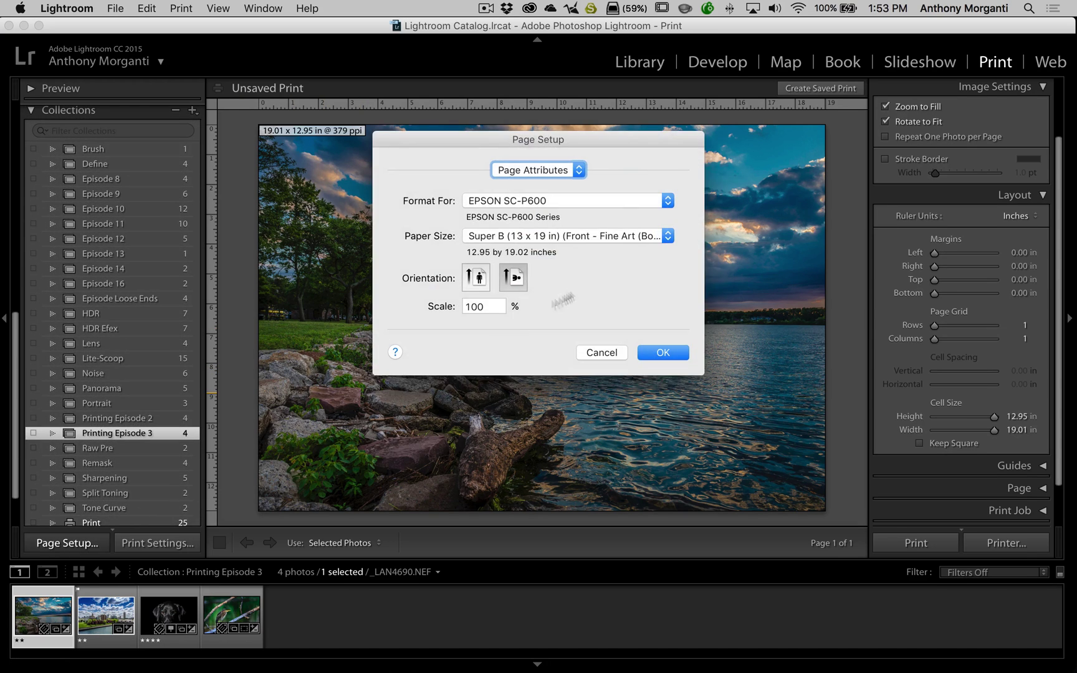
left_click(615, 235)
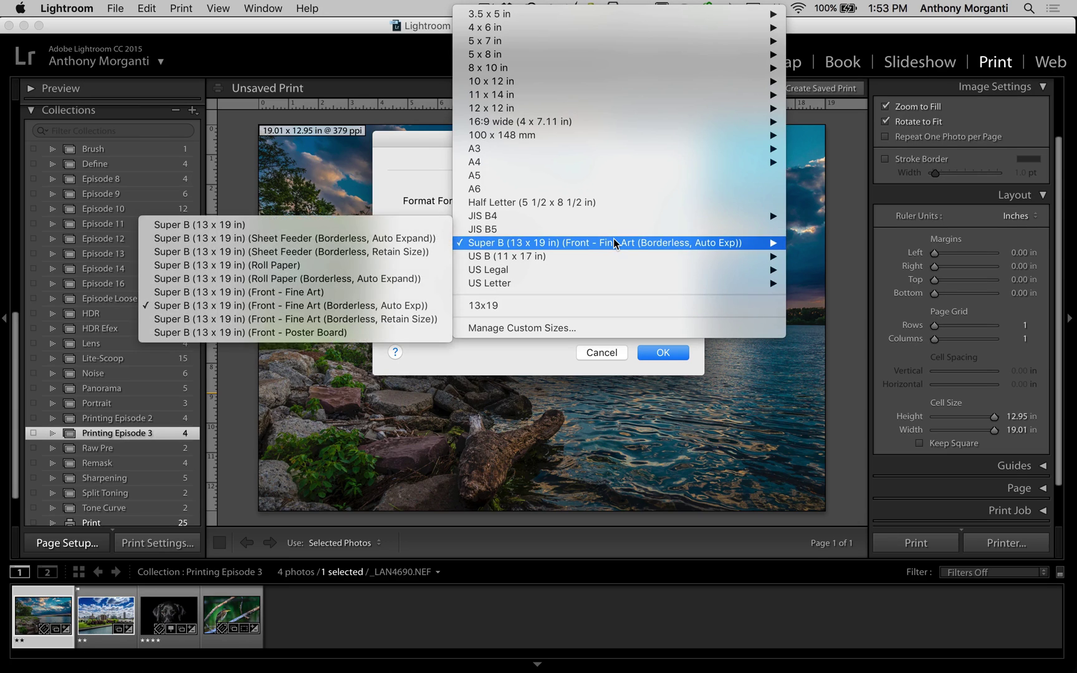
mouse_move(565, 69)
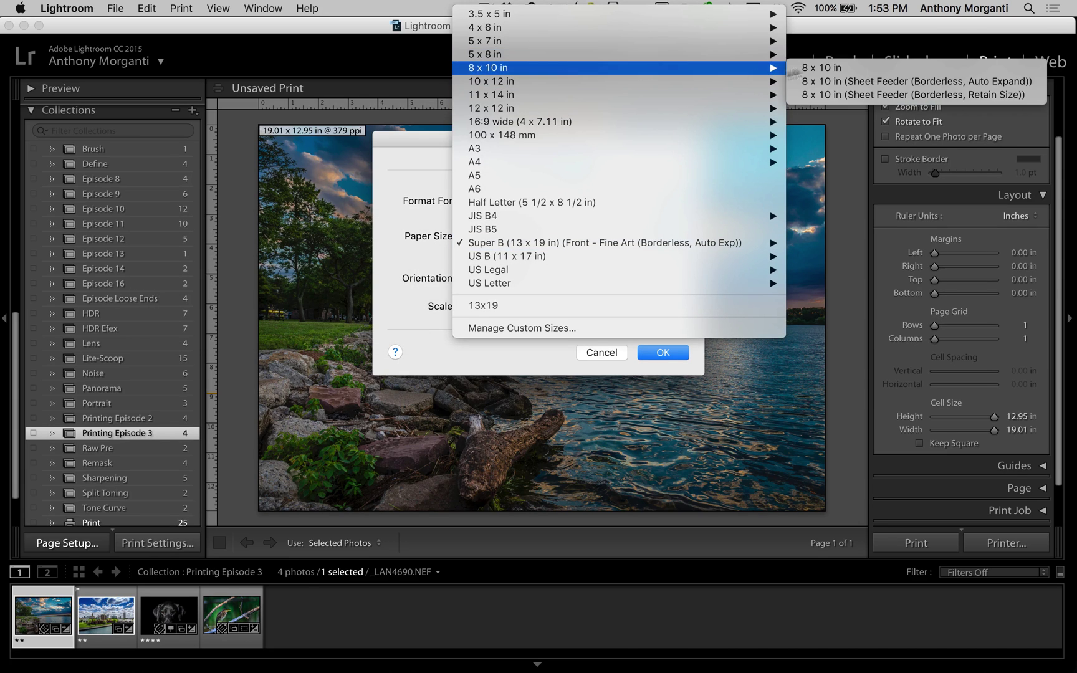
left_click(864, 81)
left_click(667, 352)
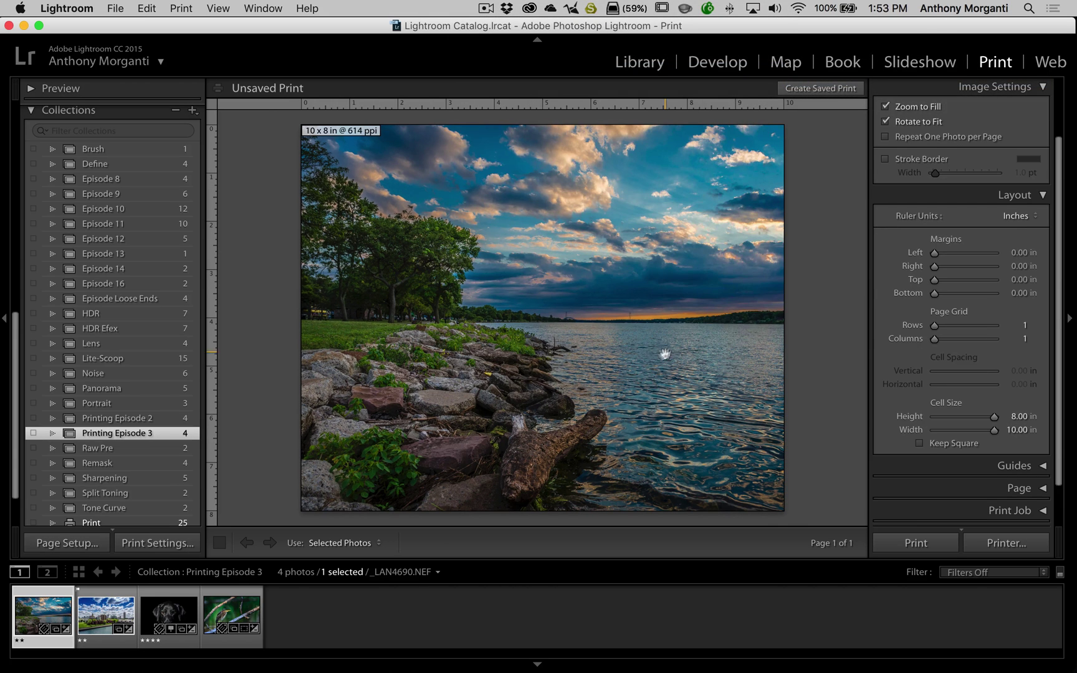
- Reposition the lake photo horizontally within its 10 x 8 in cell to choose which part is cropped
left_click_drag(668, 350, 469, 395)
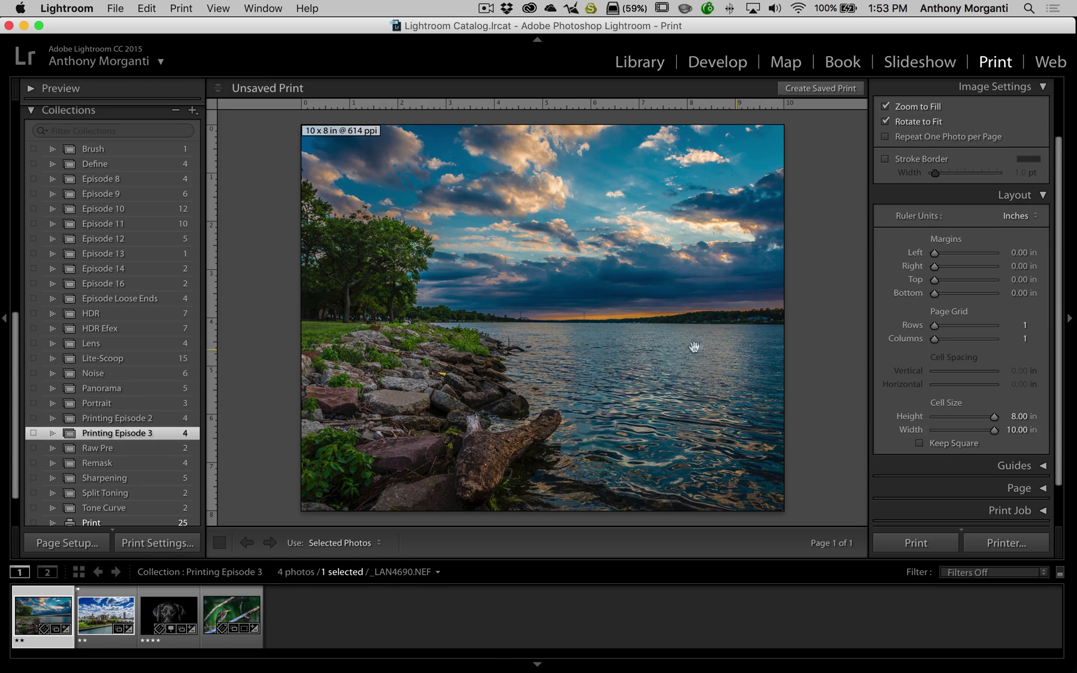
mouse_move(577, 339)
left_mouse_down()
mouse_move(623, 337)
mouse_move(419, 330)
mouse_move(652, 334)
mouse_move(517, 337)
mouse_move(595, 337)
left_mouse_up()
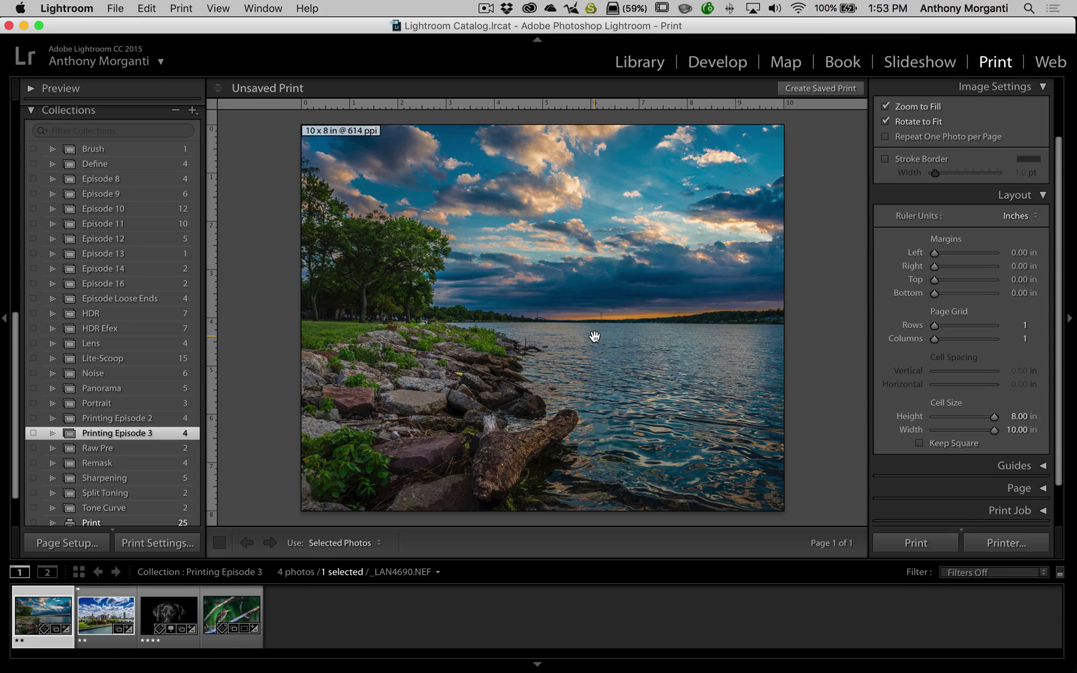
mouse_move(594, 337)
left_mouse_down()
mouse_move(493, 334)
mouse_move(615, 334)
mouse_move(494, 336)
mouse_move(609, 337)
mouse_move(589, 337)
left_mouse_up()
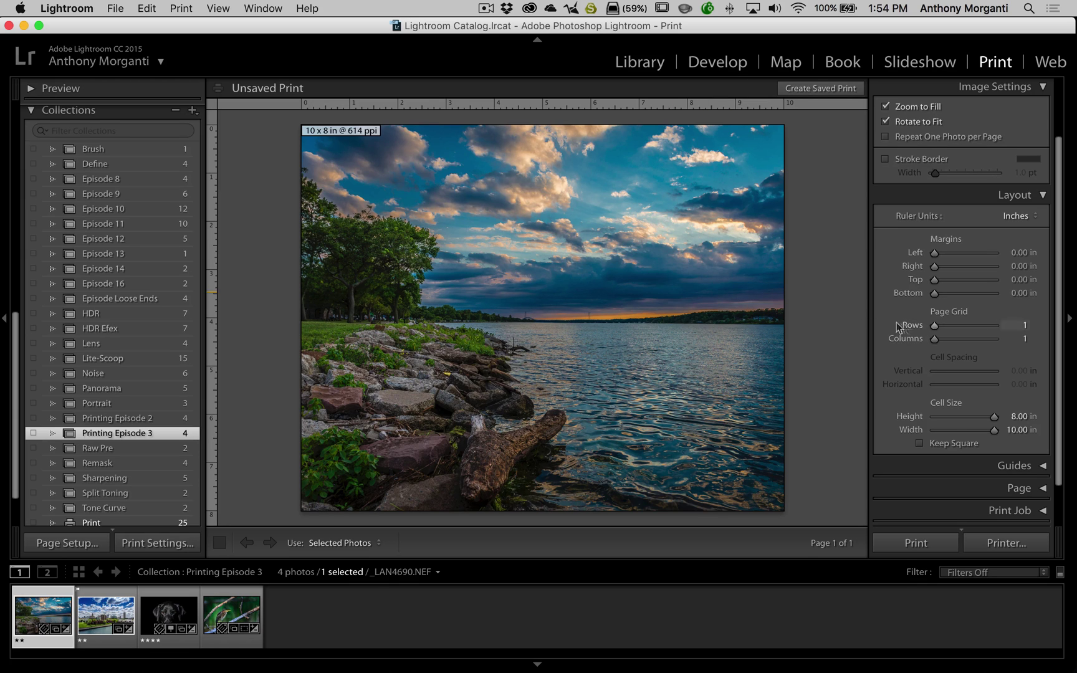
- Shift the lake photo within its cell and set the paper size to Super B (13 x 19 in) (Front - Fine Art (Borderless, Retain Size))
left_click_drag(661, 286, 637, 293)
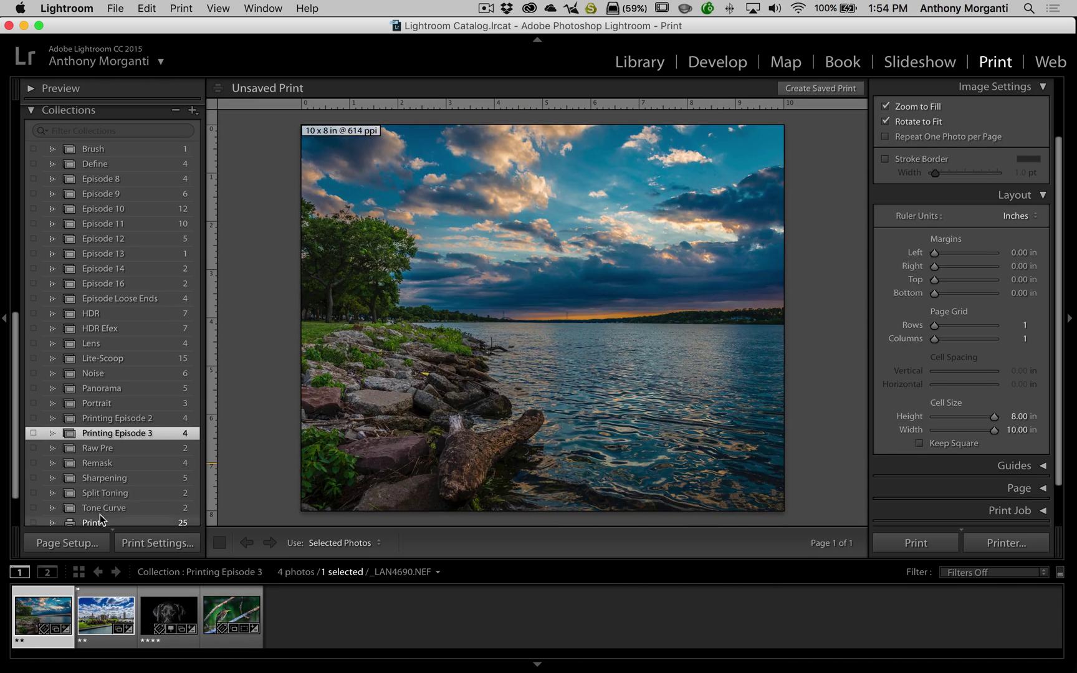
left_click(77, 540)
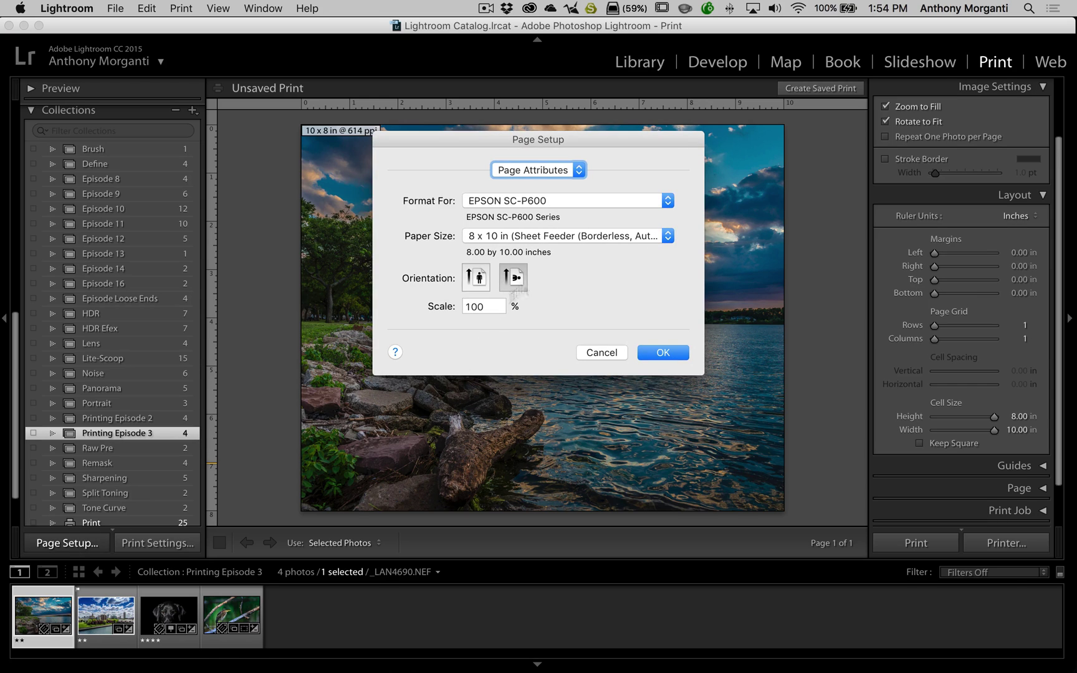
left_click(568, 235)
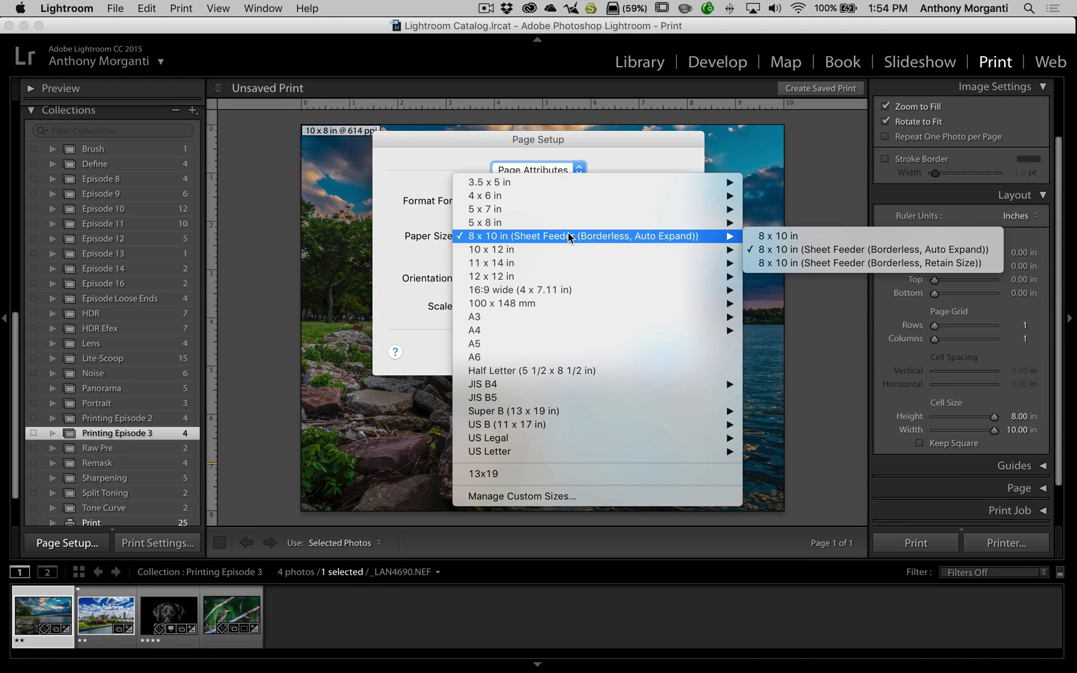
mouse_move(552, 412)
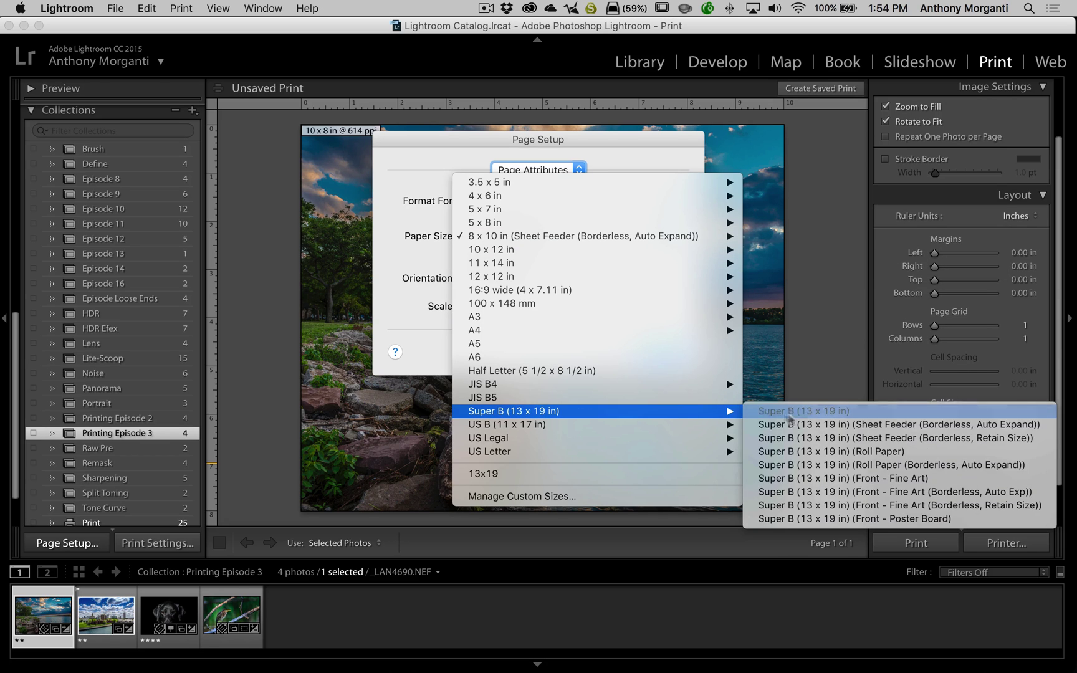
left_click(827, 492)
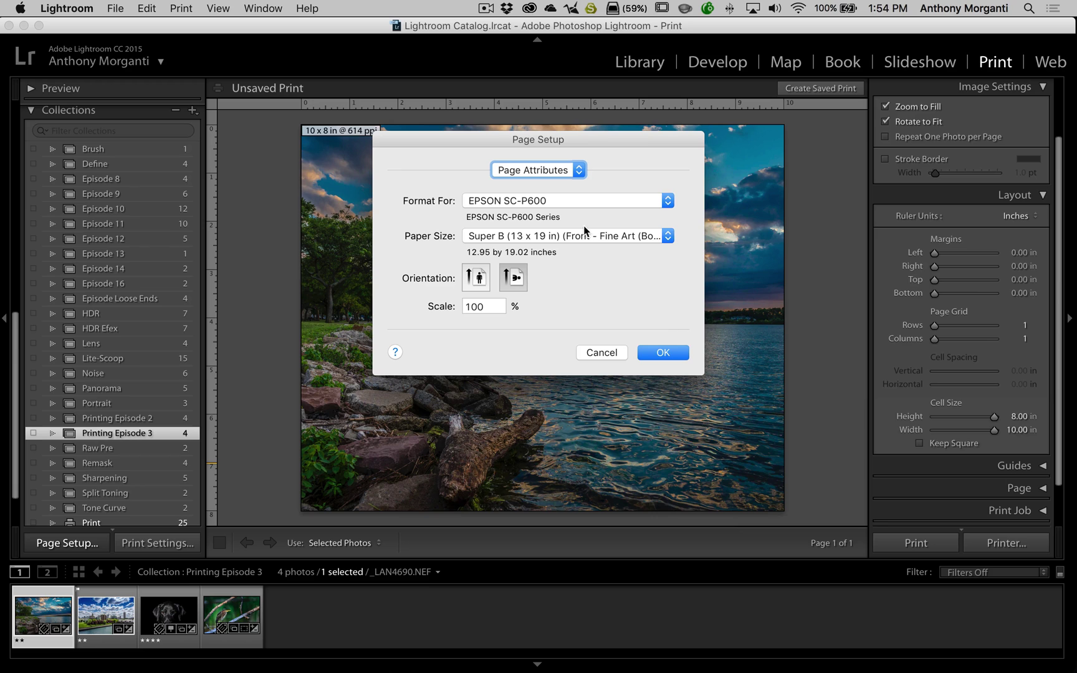
left_click(620, 236)
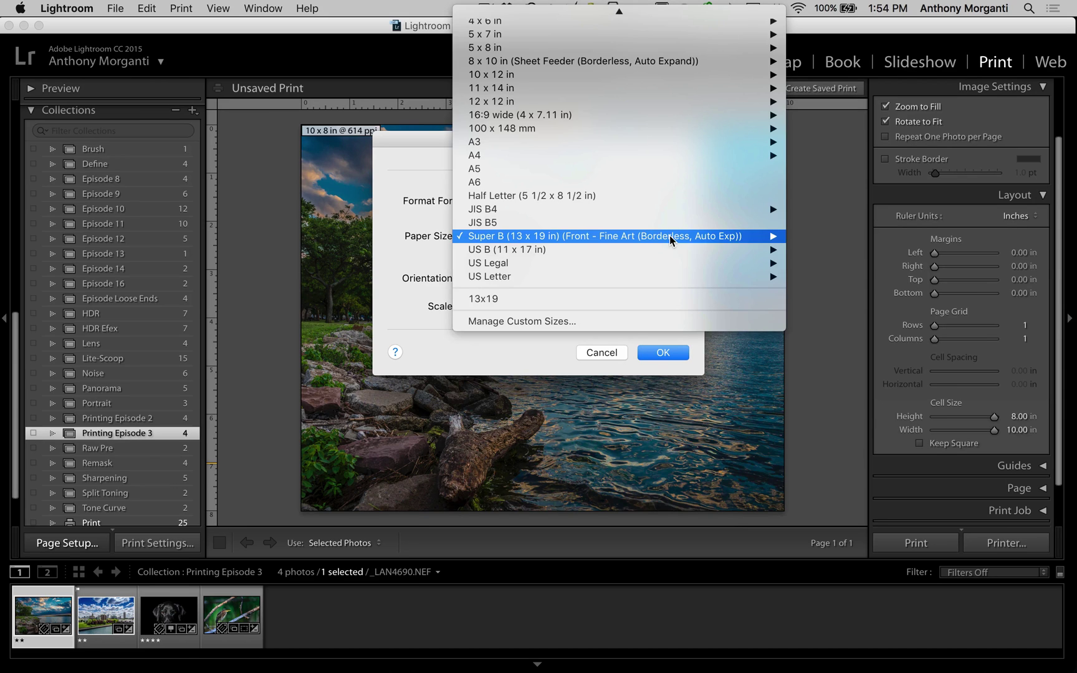
mouse_move(620, 236)
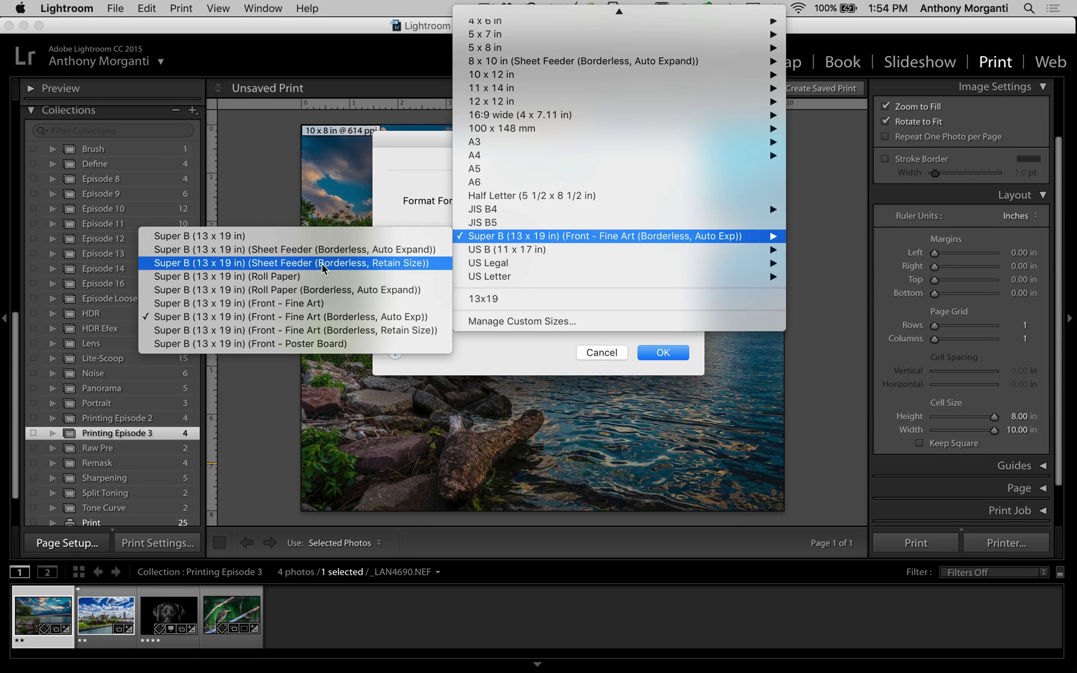
left_click(359, 334)
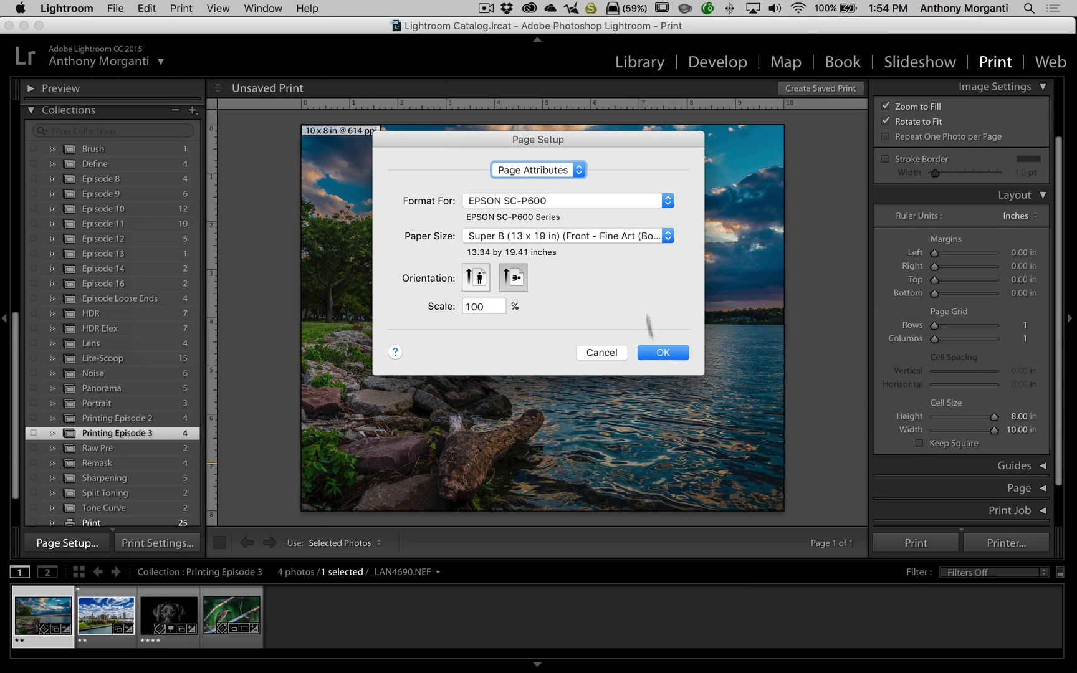
left_click(663, 353)
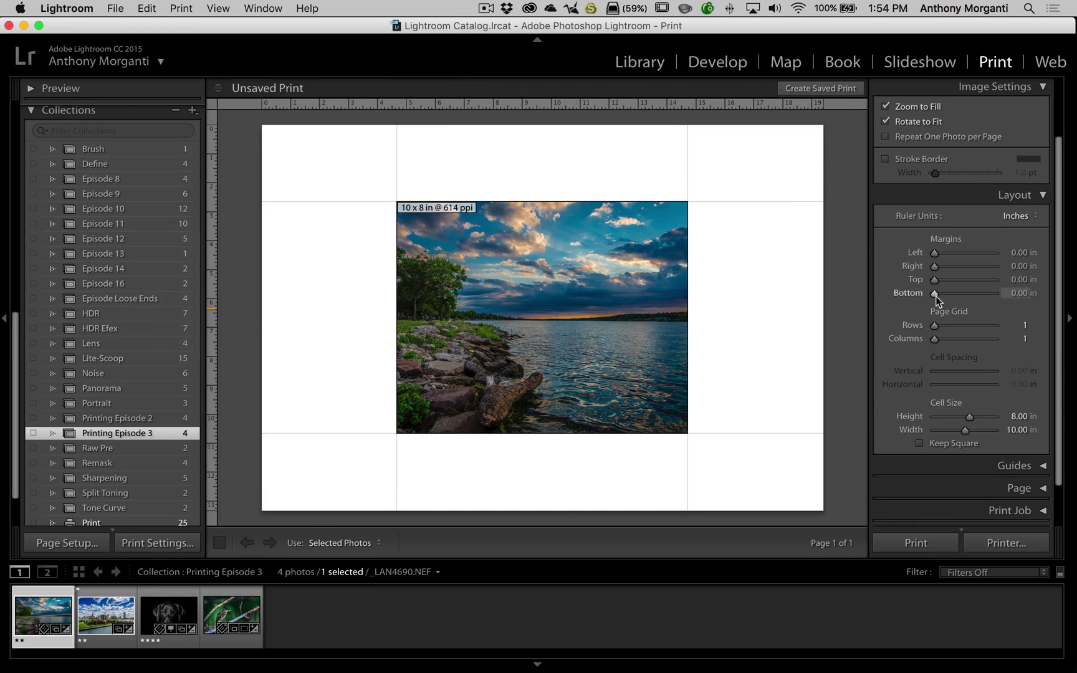
- Enlarge the lake photo's cell to 13.00 in high by 19.00 in wide
left_click_drag(970, 416, 1053, 437)
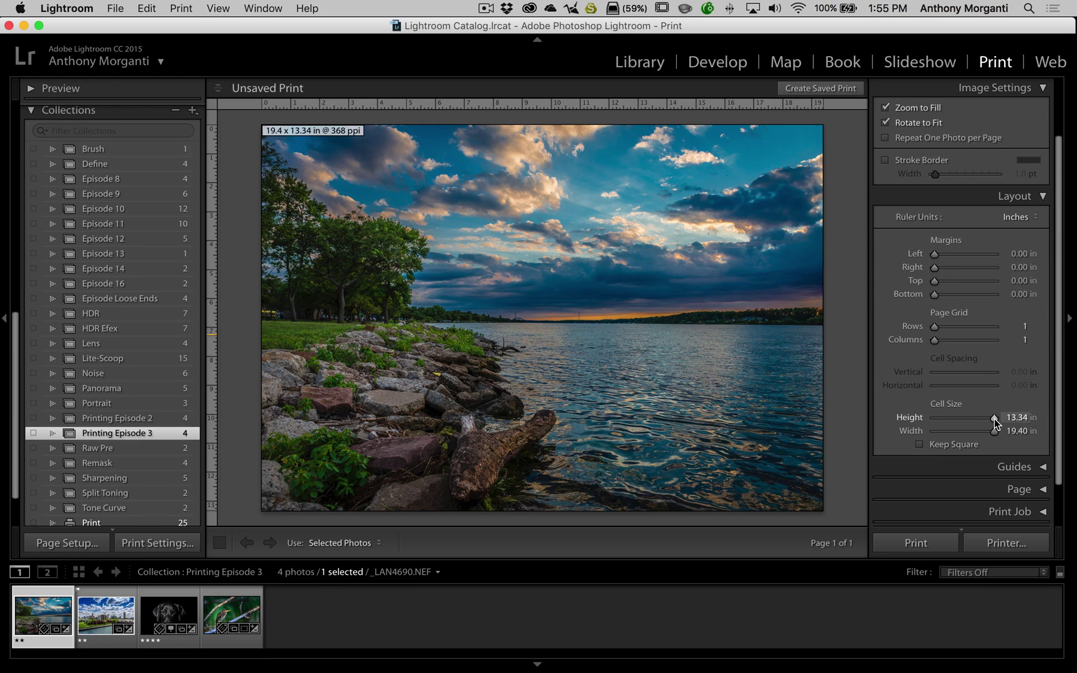
left_click_drag(993, 419, 992, 431)
left_click(1014, 417)
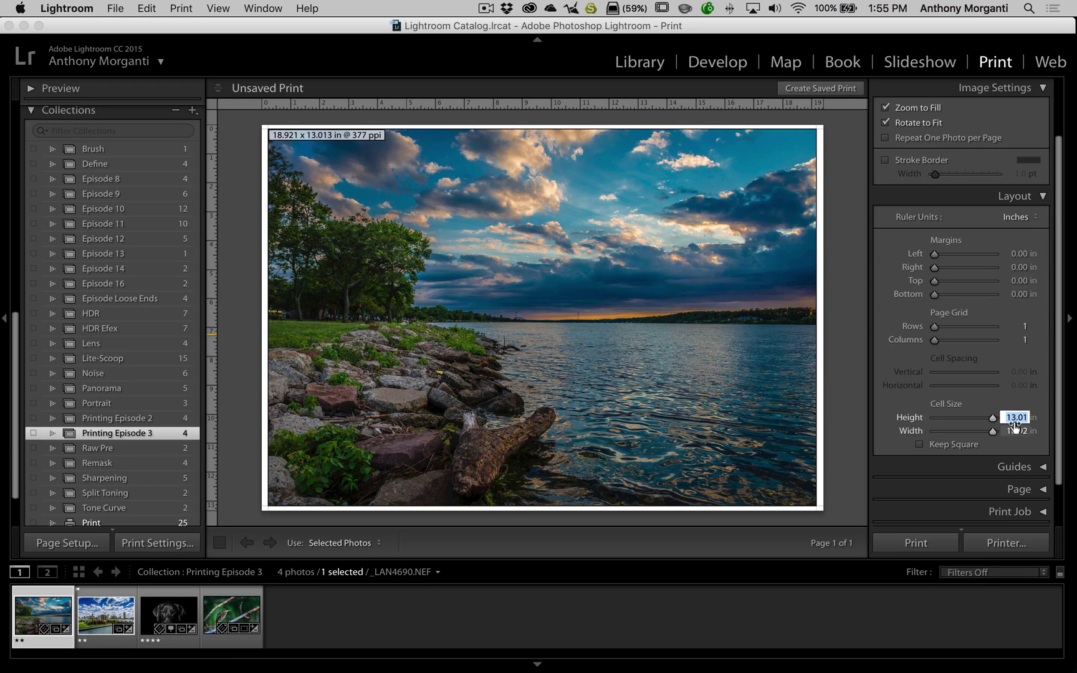
type("13")
key("Tab")
type("19")
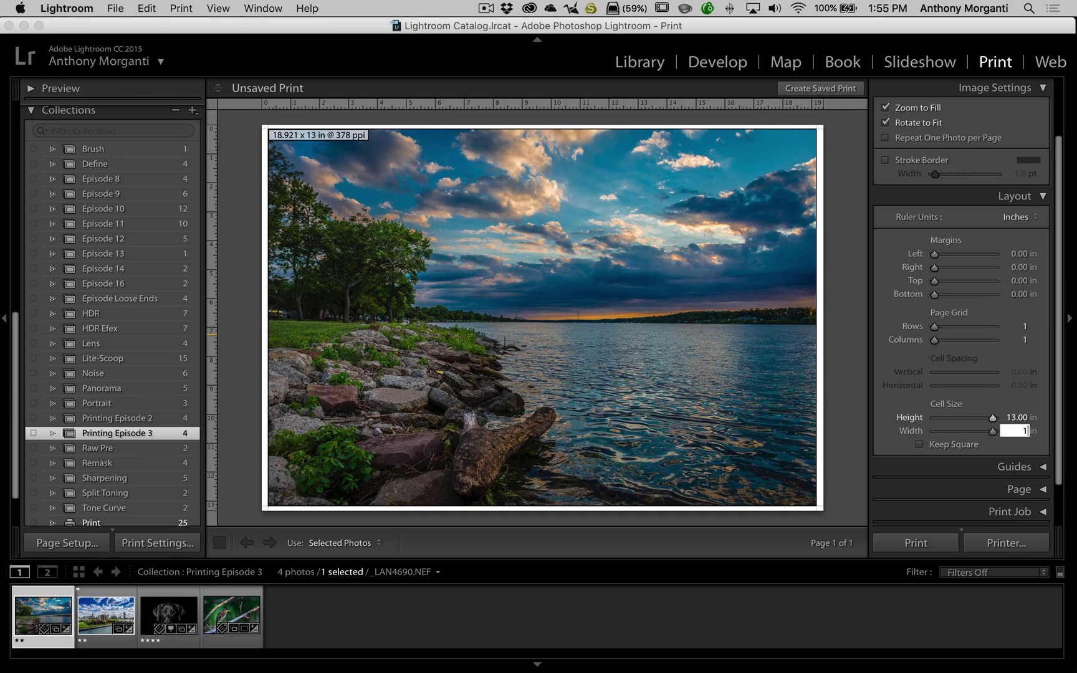
key("Tab")
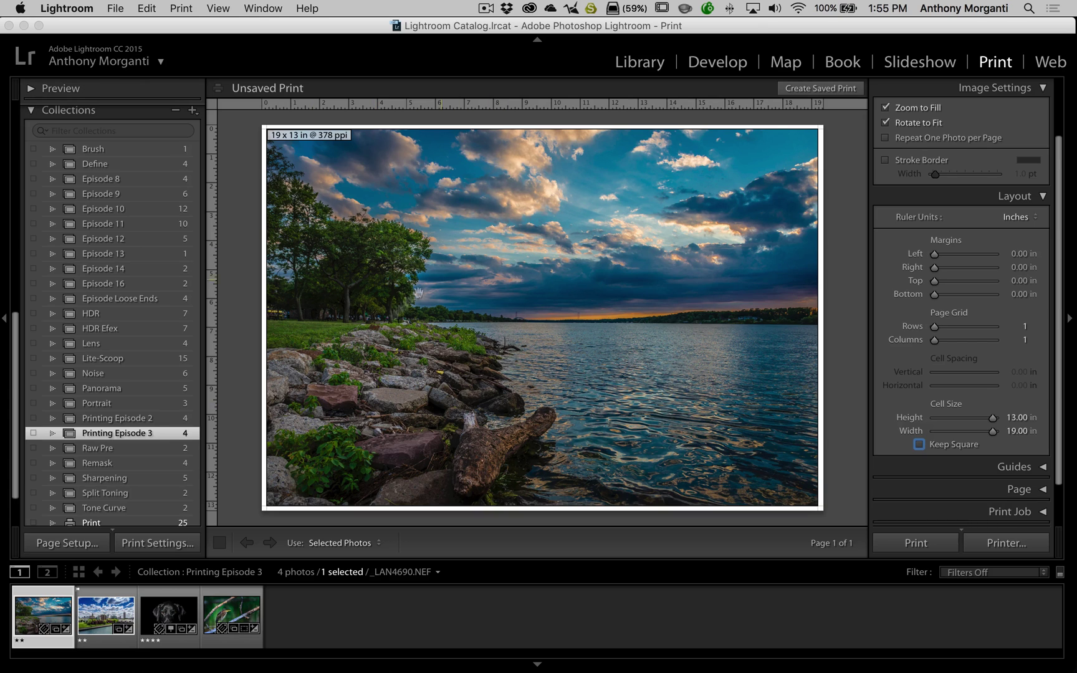
- Change the paper size to Super B (13 x 19 in) (Front - Fine Art (Borderless, Auto Exp)) in the page setup
left_click(58, 543)
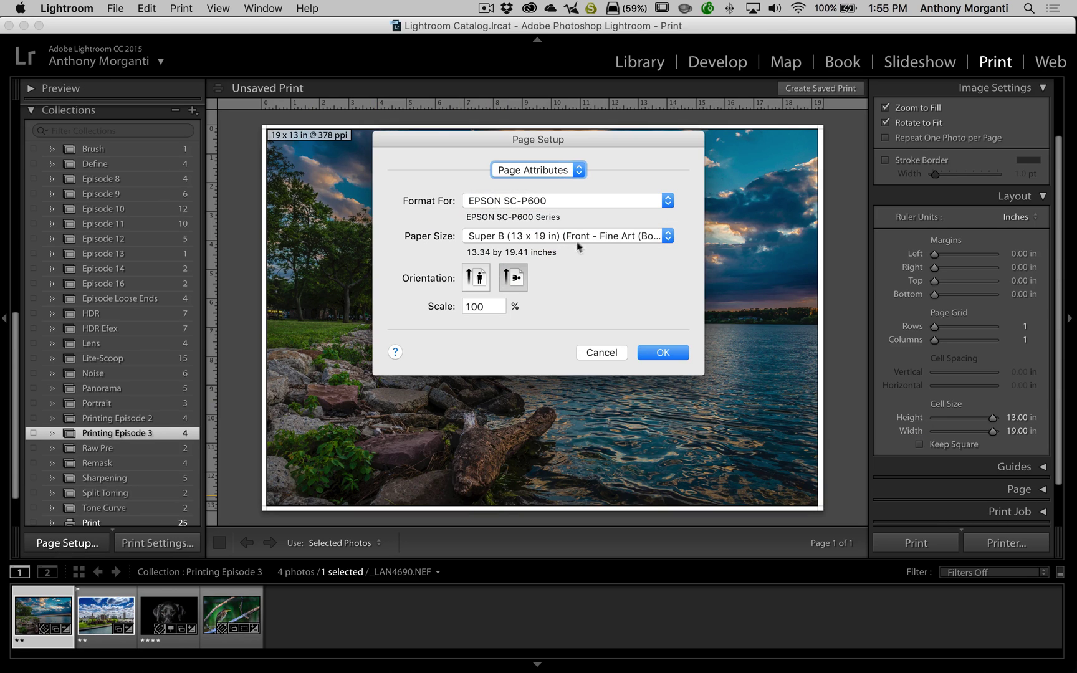
left_click(594, 236)
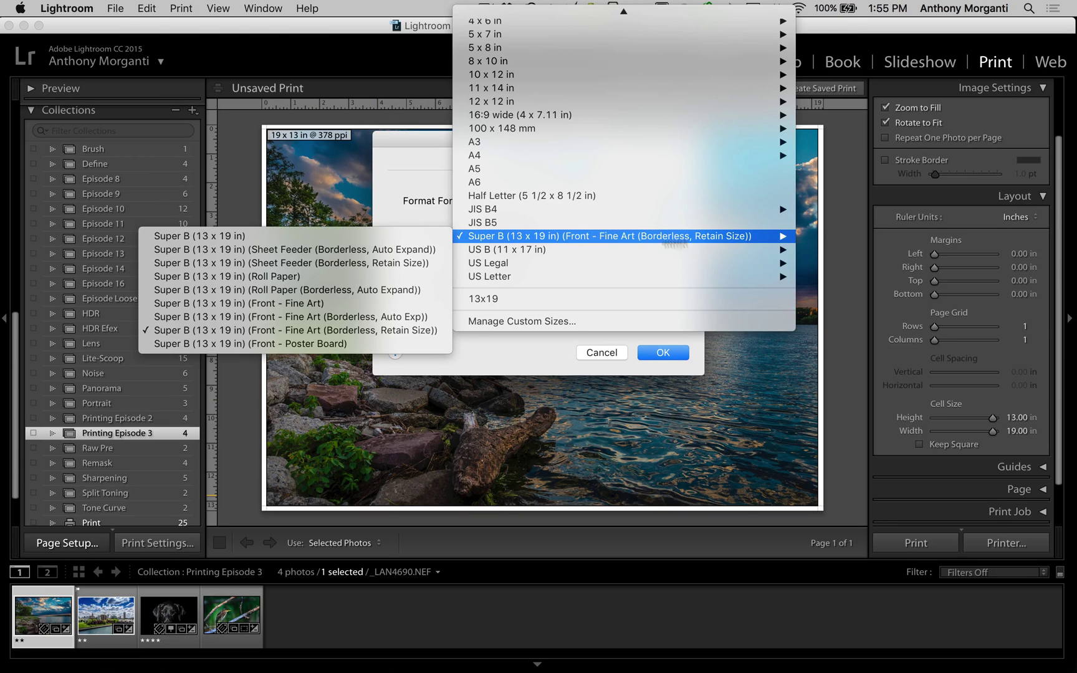
mouse_move(543, 238)
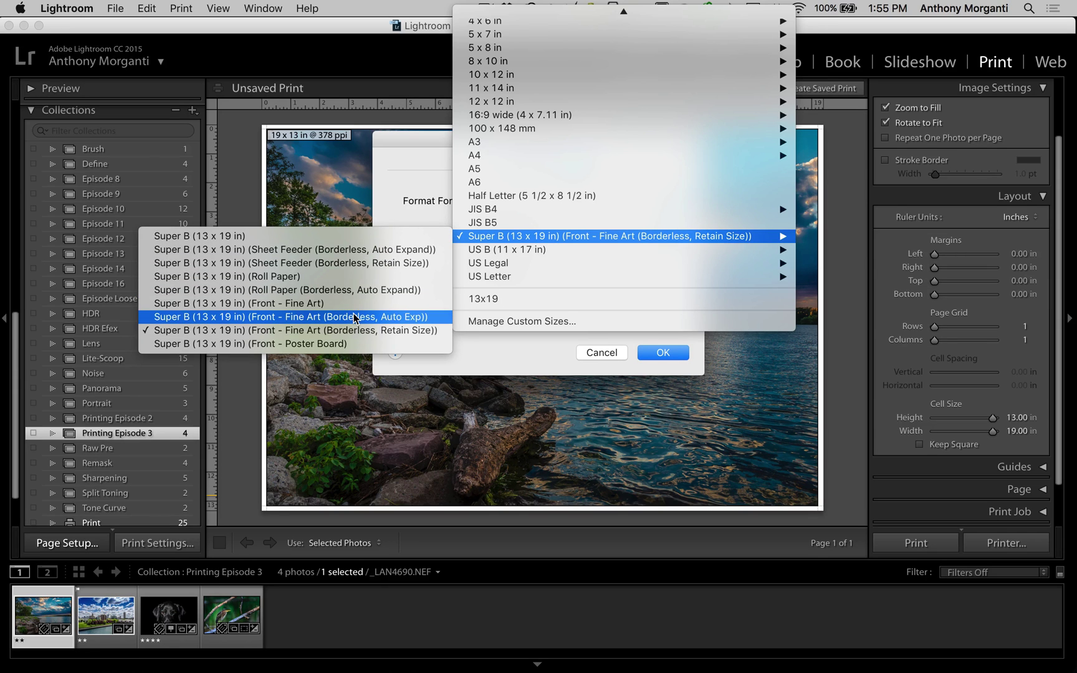
left_click(354, 318)
left_click(673, 349)
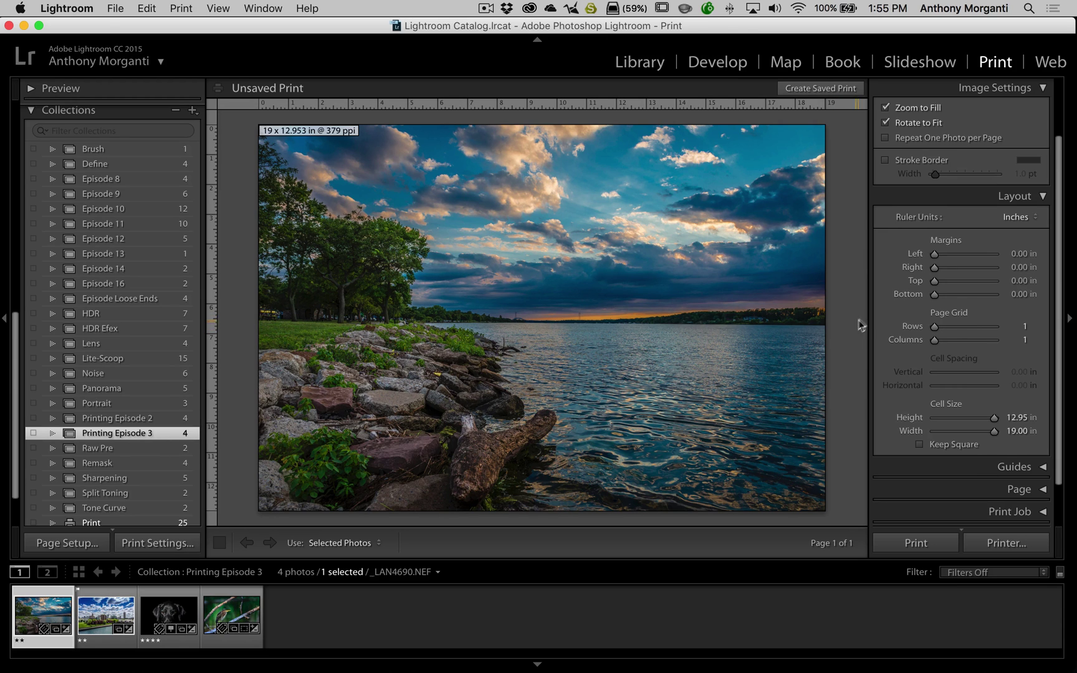
scroll(954, 329, "up", 1)
scroll(944, 299, "up", 2)
scroll(944, 299, "down", 4)
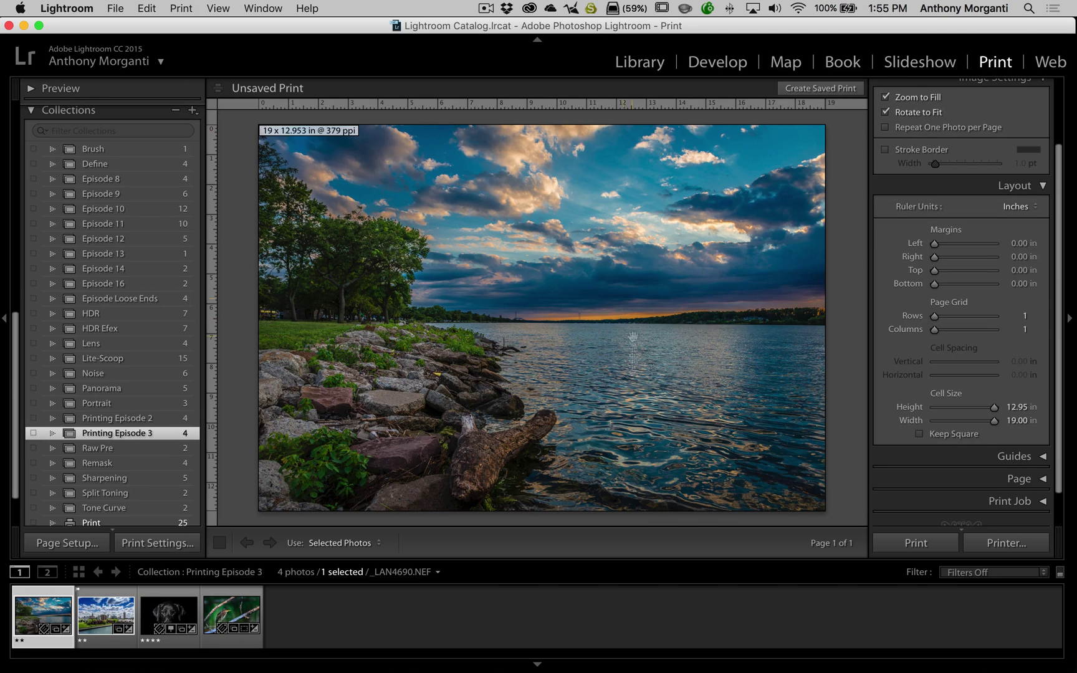
scroll(925, 367, "down", 1)
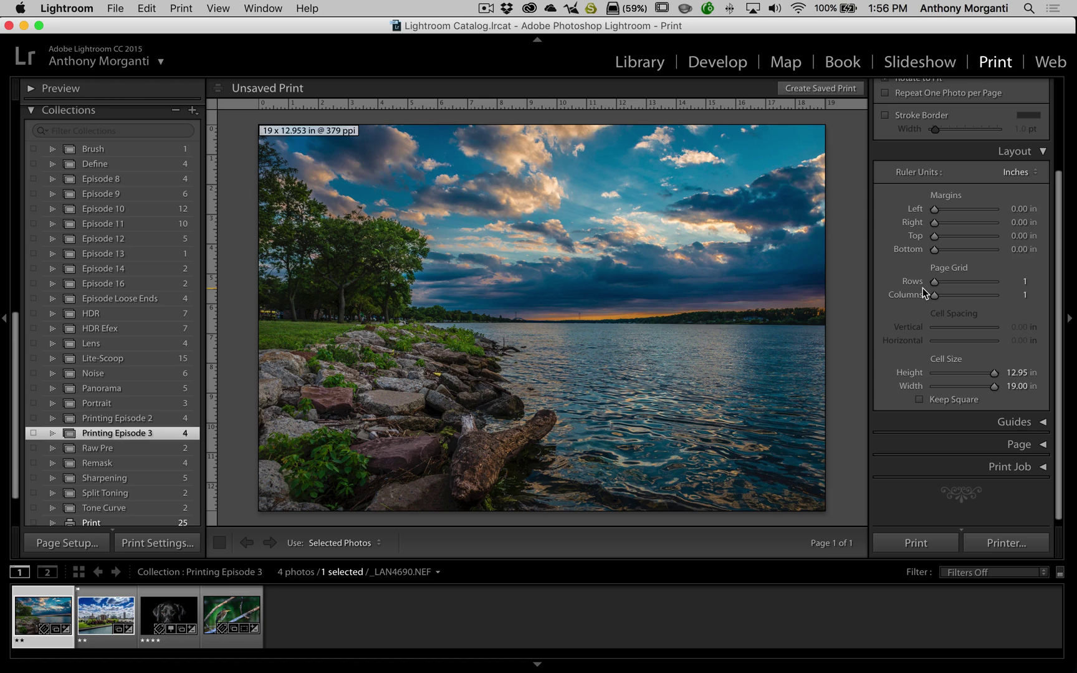
scroll(1001, 312, "up", 4)
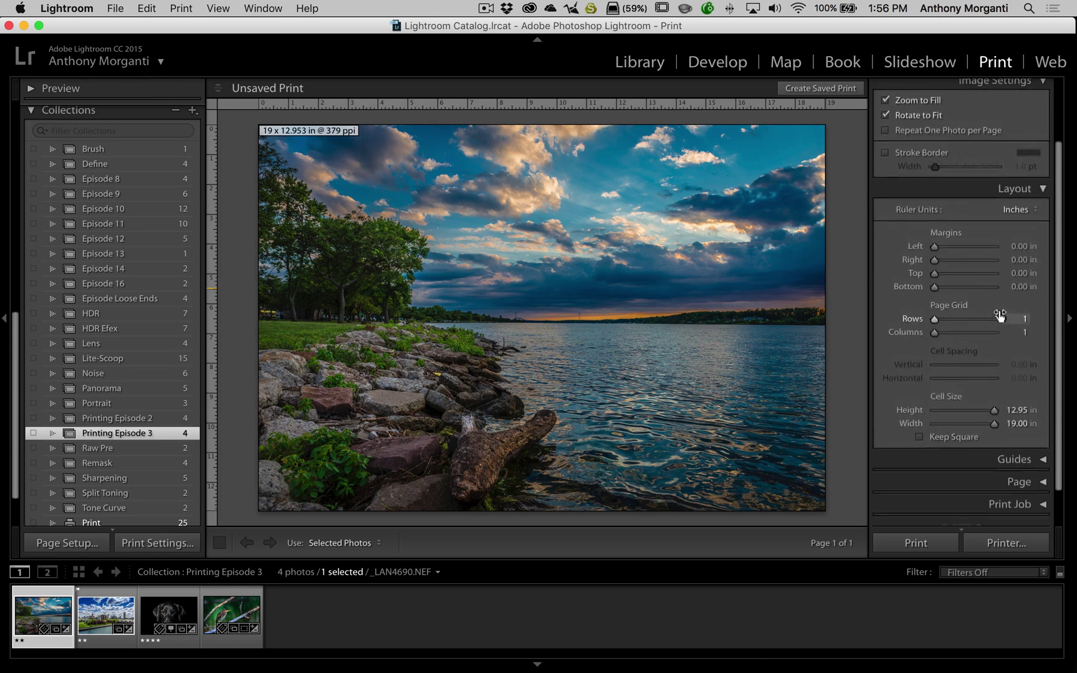
scroll(1001, 311, "down", 4)
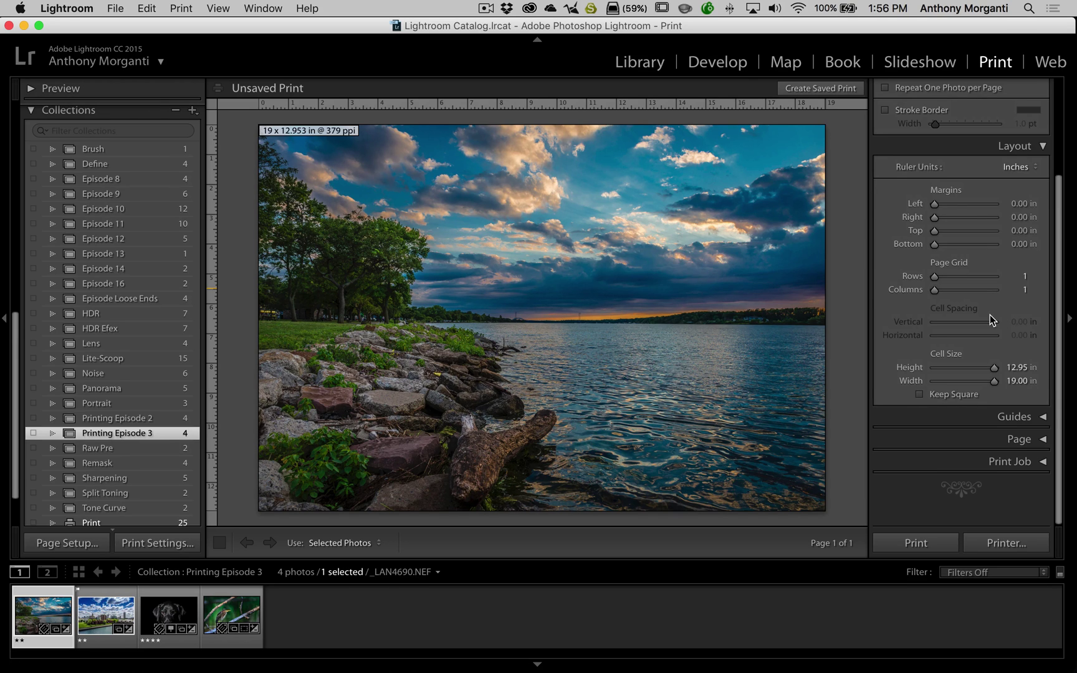
scroll(990, 319, "up", 3)
scroll(991, 278, "down", 3)
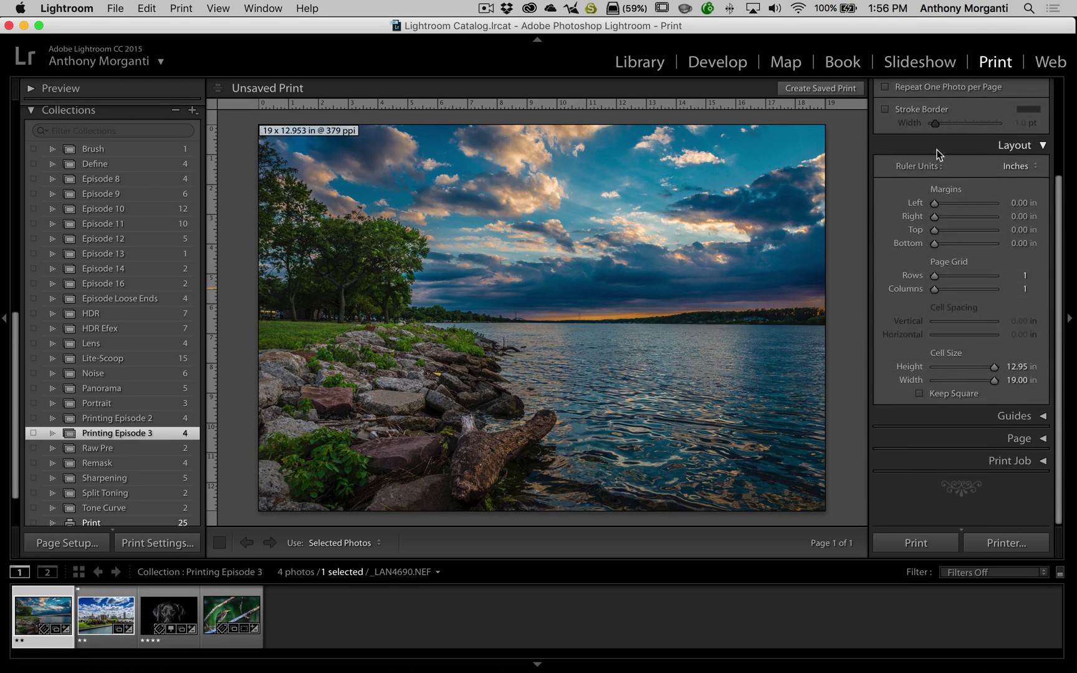
- Set the left, right and top margins to 0.50 in and the bottom margin to 2.00 in
left_click(1018, 203)
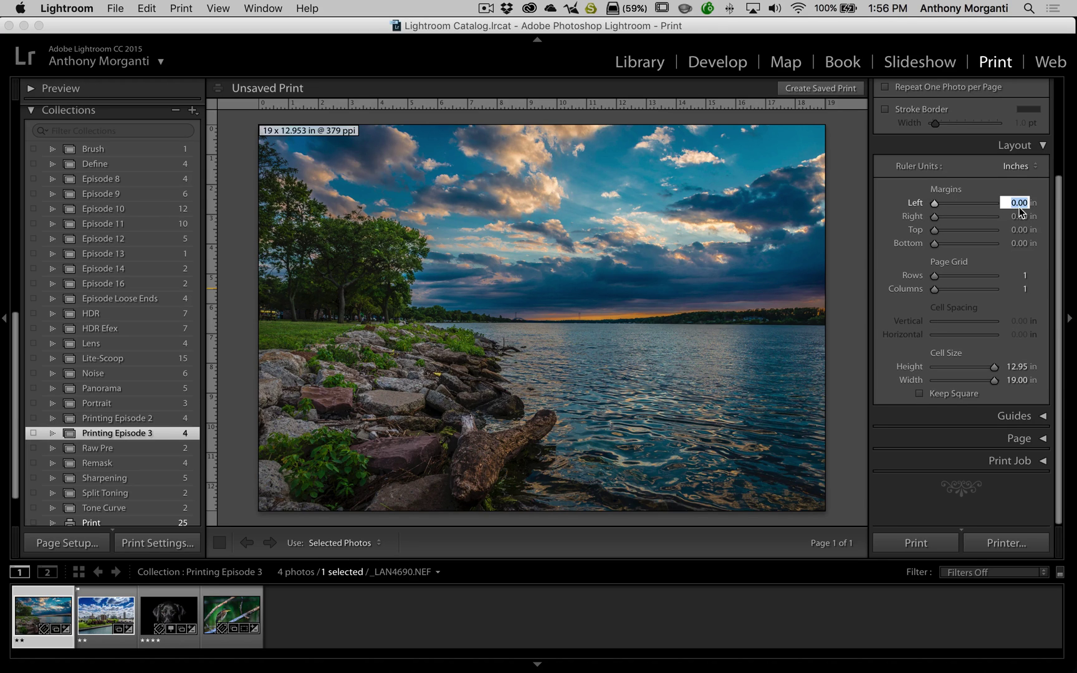
type("5")
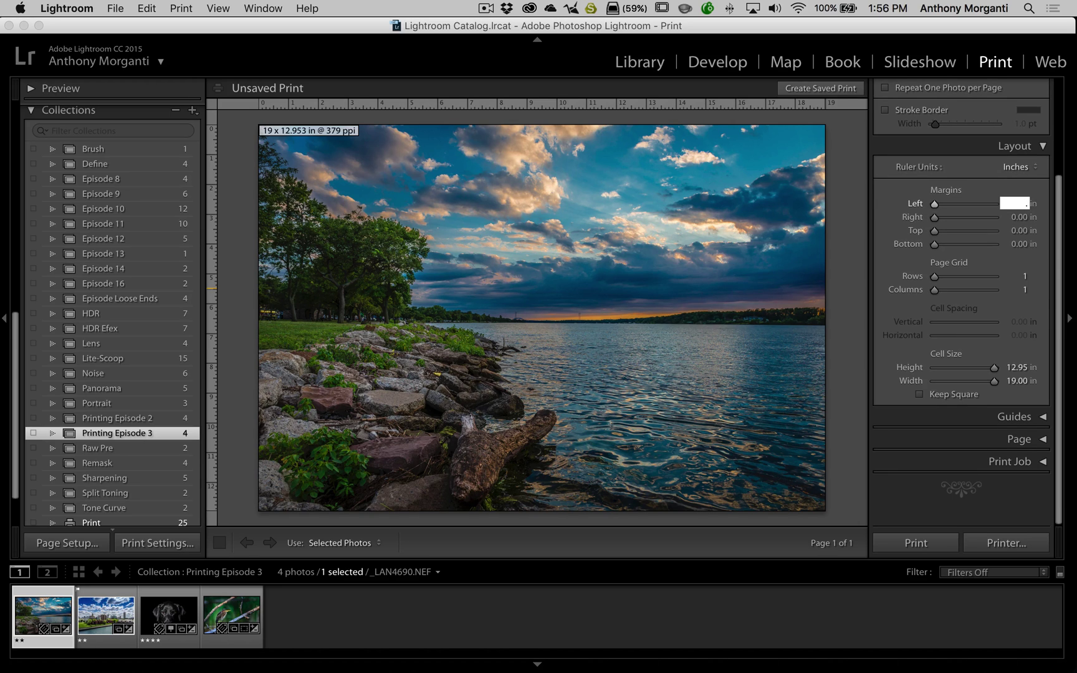
key("Tab")
type(".5")
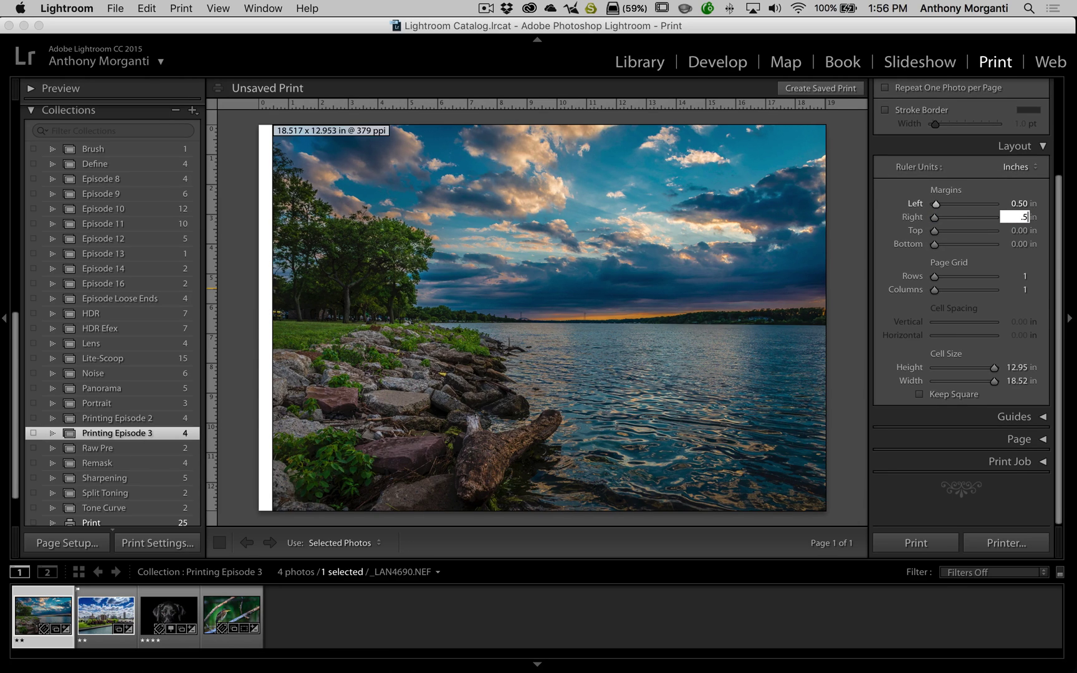
key("Tab")
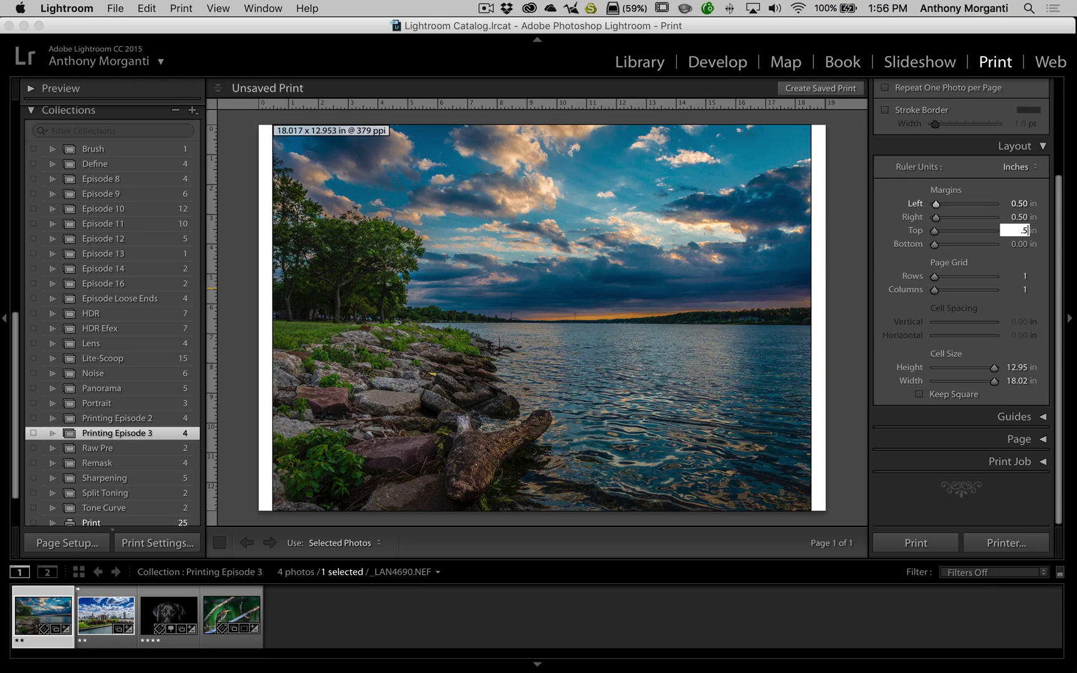
type(".5")
key("Tab")
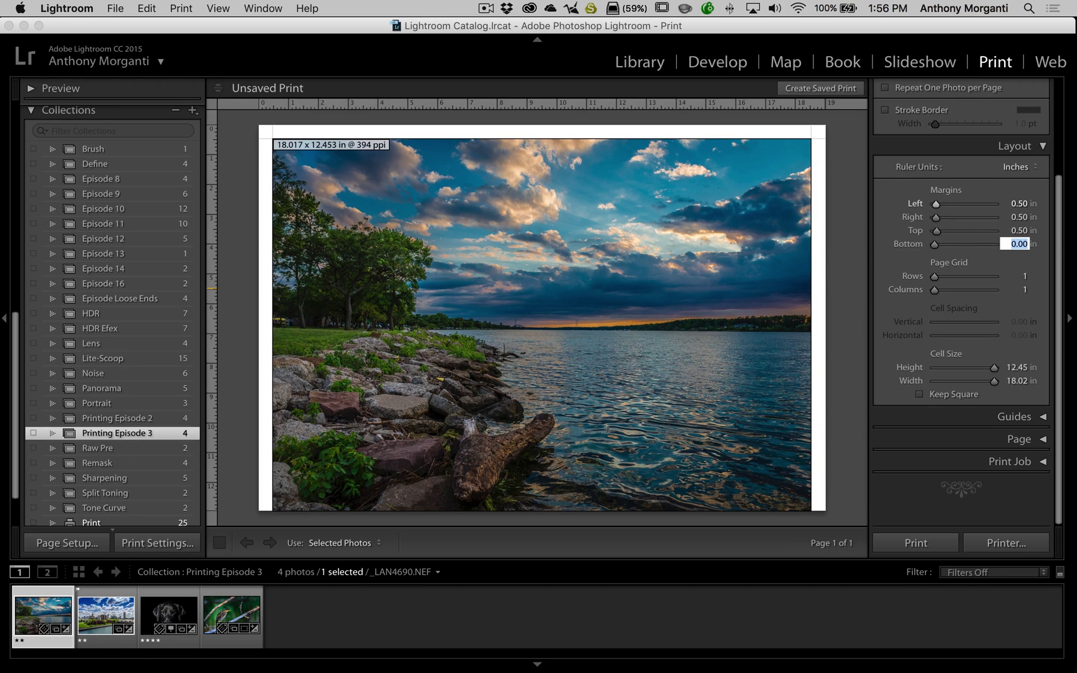
type("2")
key("Tab")
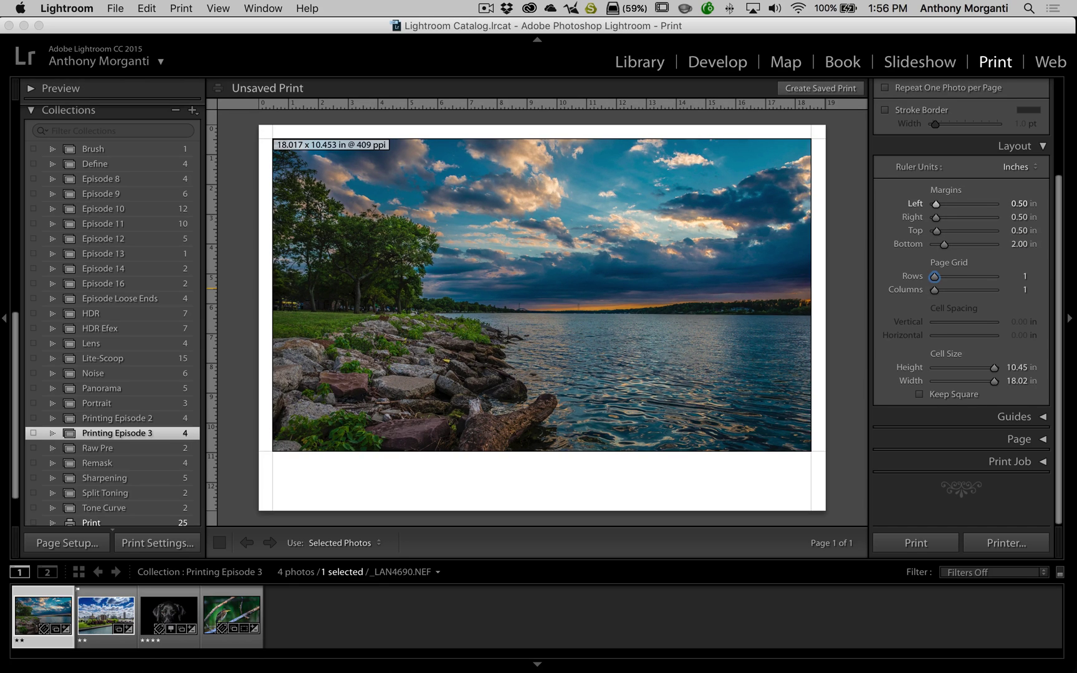
- Adjust the cell to 10.45 in high by 18.01 in wide and shift the lake photo upward within it
left_click(996, 373)
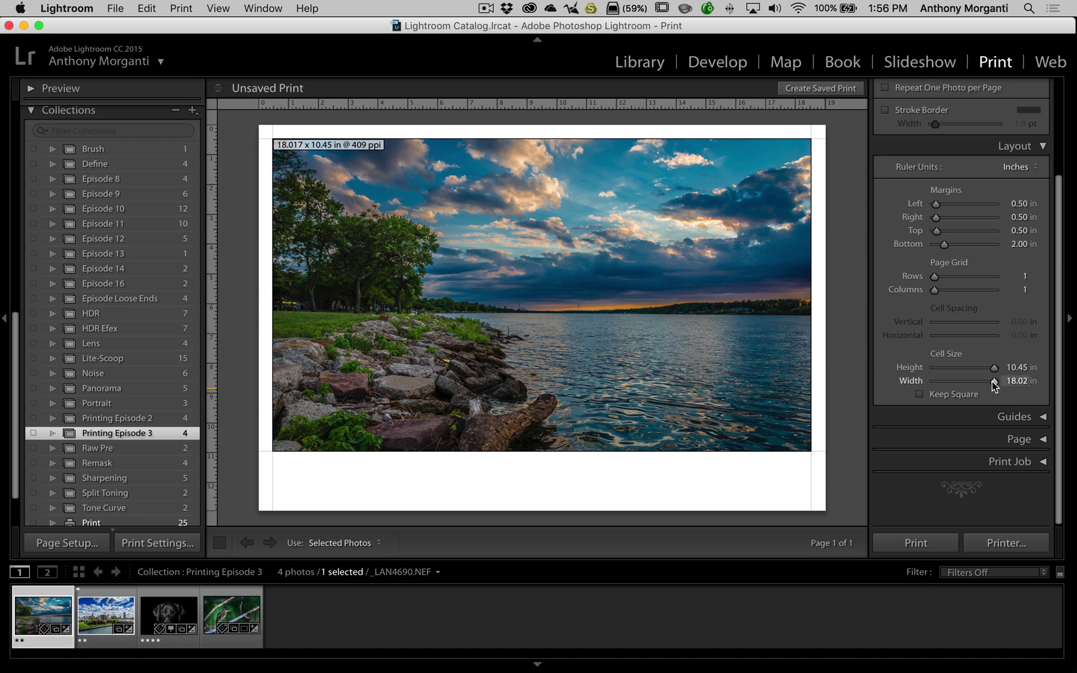
left_click_drag(993, 381, 1000, 381)
left_click_drag(627, 365, 630, 336)
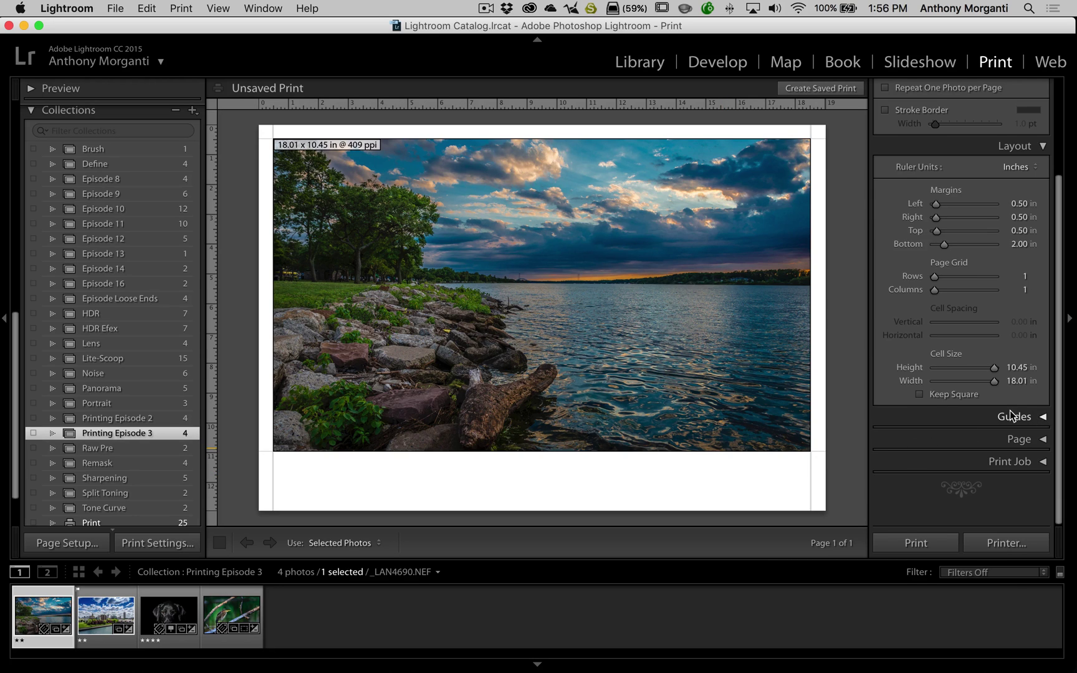
- Enable the page background color and choose white (R, G and B at 100%) for it
left_click(1018, 439)
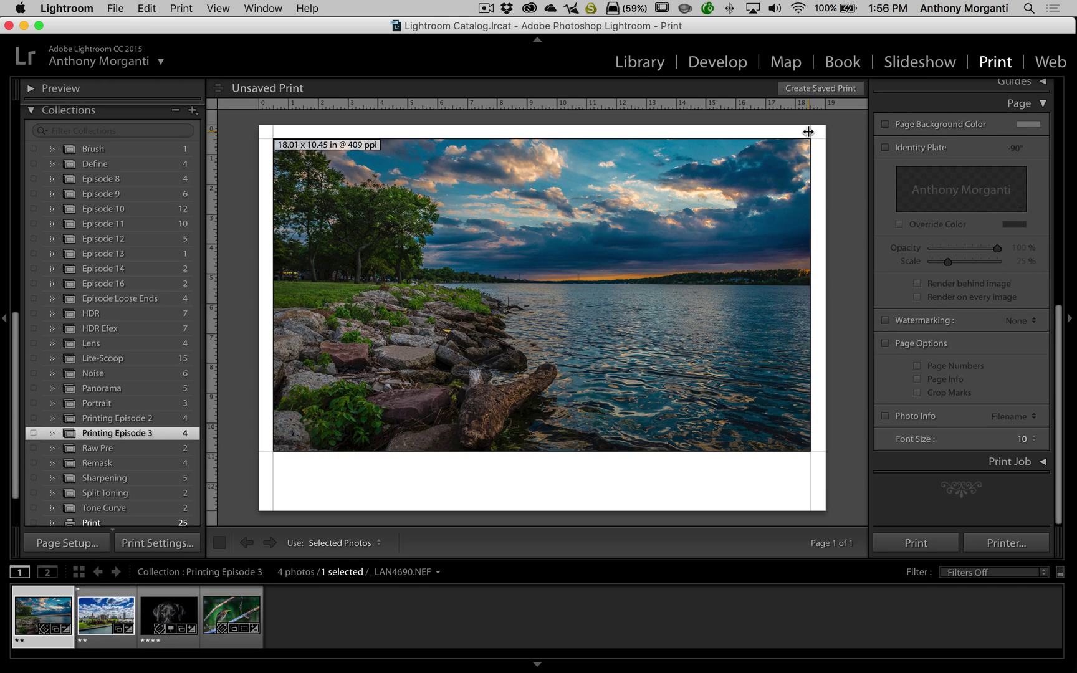
left_click(885, 124)
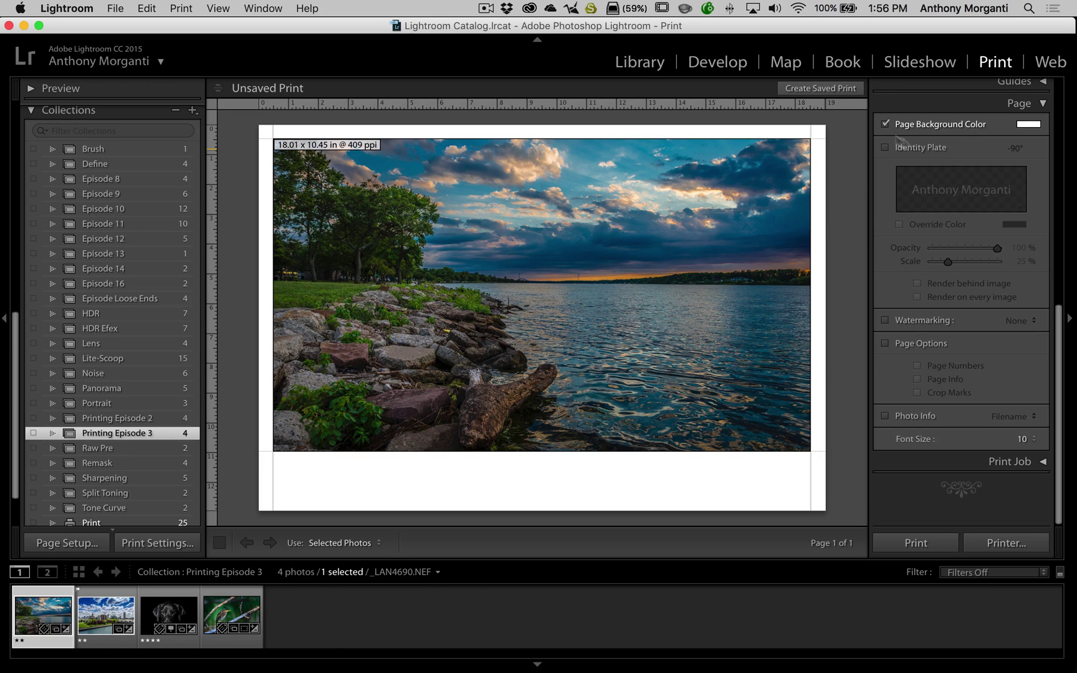
left_click(1030, 124)
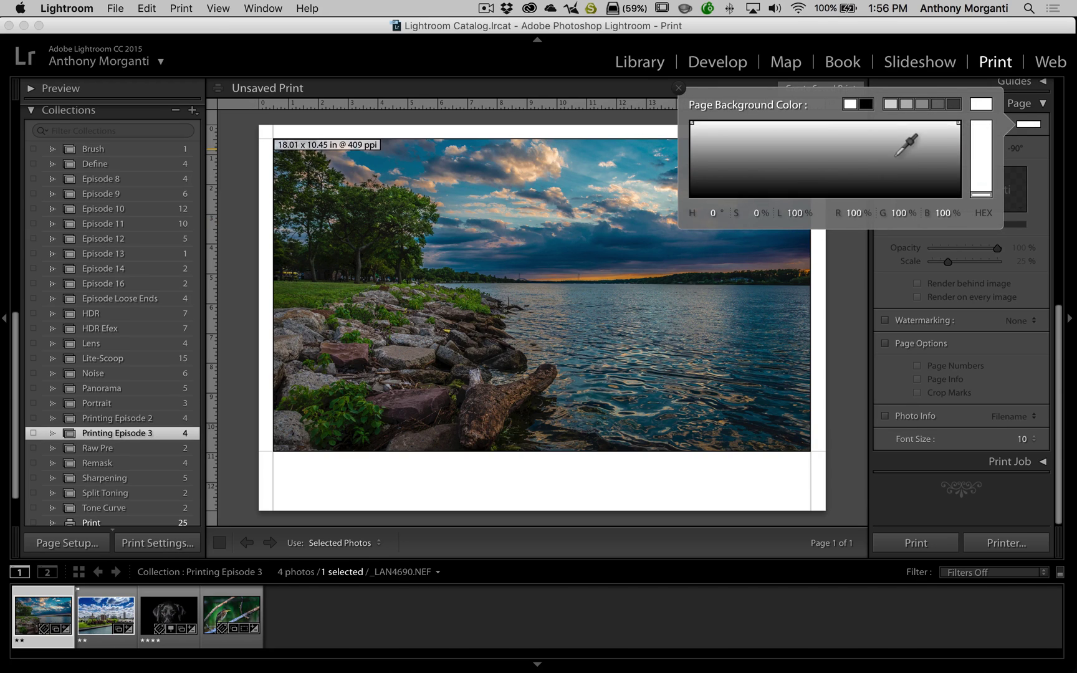
mouse_move(901, 157)
left_mouse_down()
mouse_move(888, 176)
mouse_move(764, 179)
mouse_move(908, 174)
mouse_move(910, 185)
mouse_move(921, 161)
mouse_move(897, 140)
mouse_move(835, 176)
mouse_move(928, 143)
left_mouse_up()
left_click(980, 104)
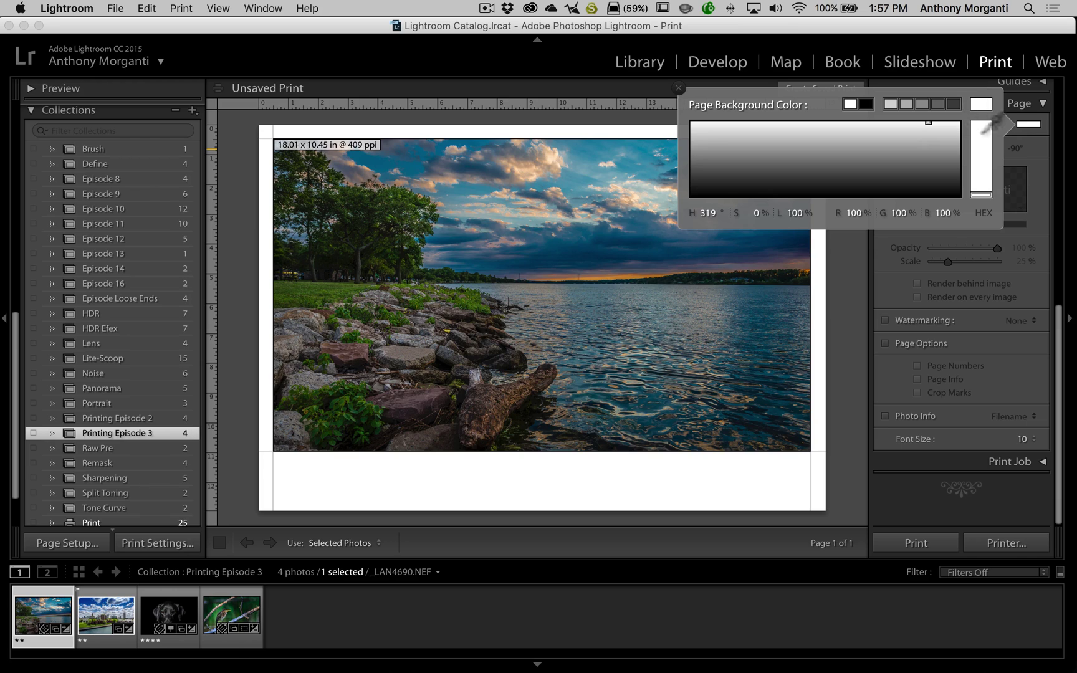
left_click(1026, 128)
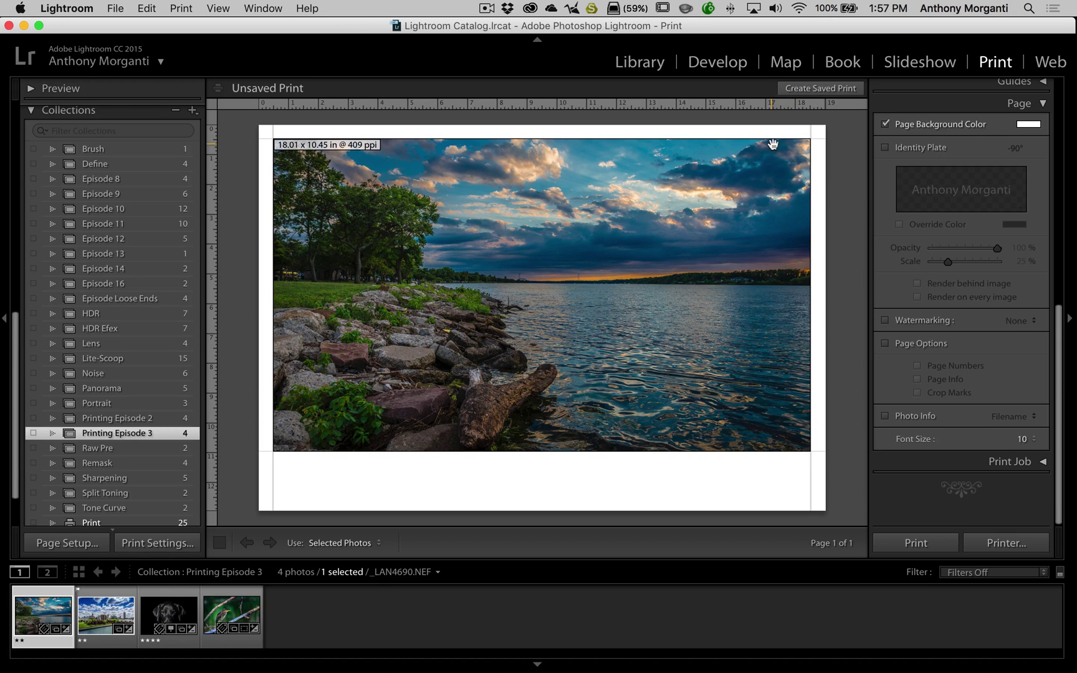
- Turn off the page background color and place the identity plate, with no rotation, in the white margin below the lake photo
left_click(887, 123)
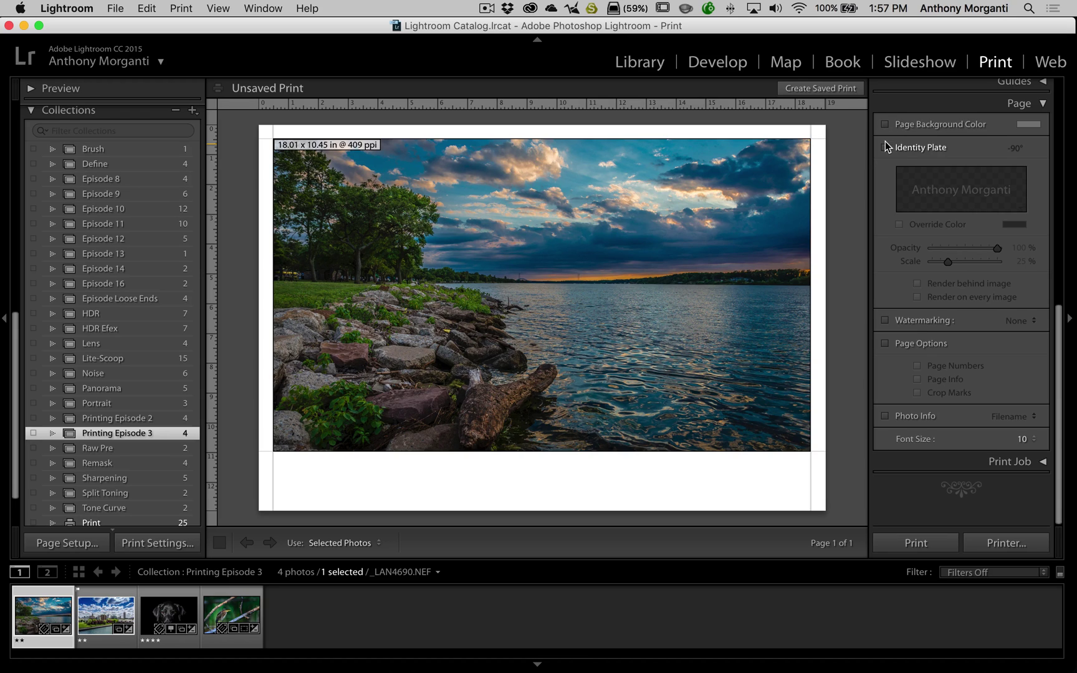
left_click(885, 147)
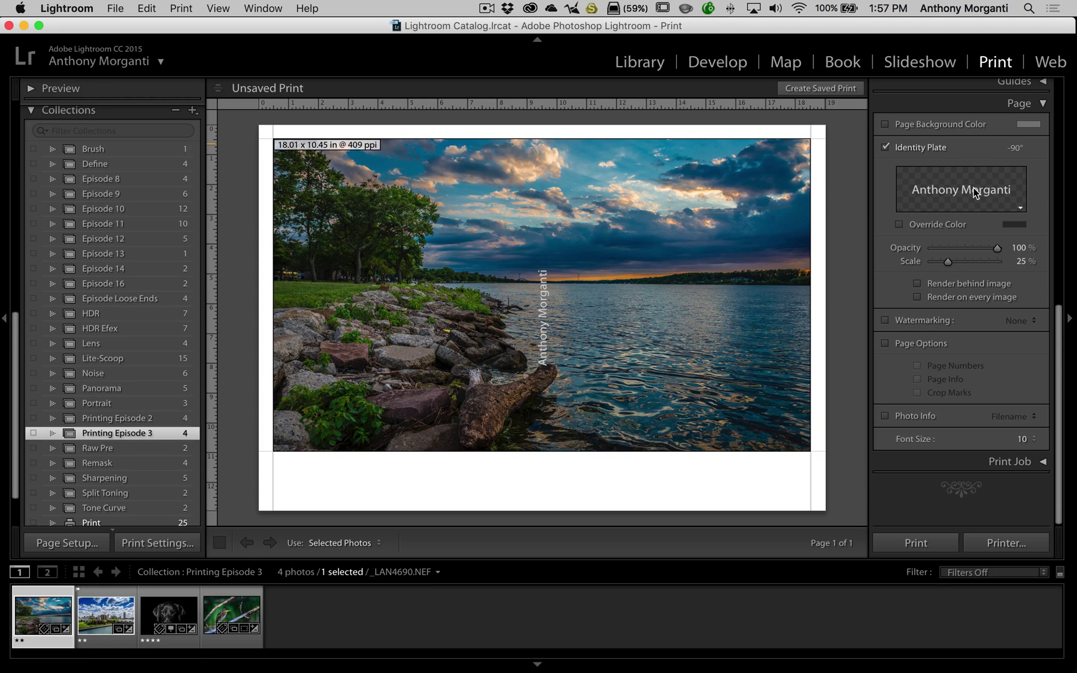
left_click(1017, 150)
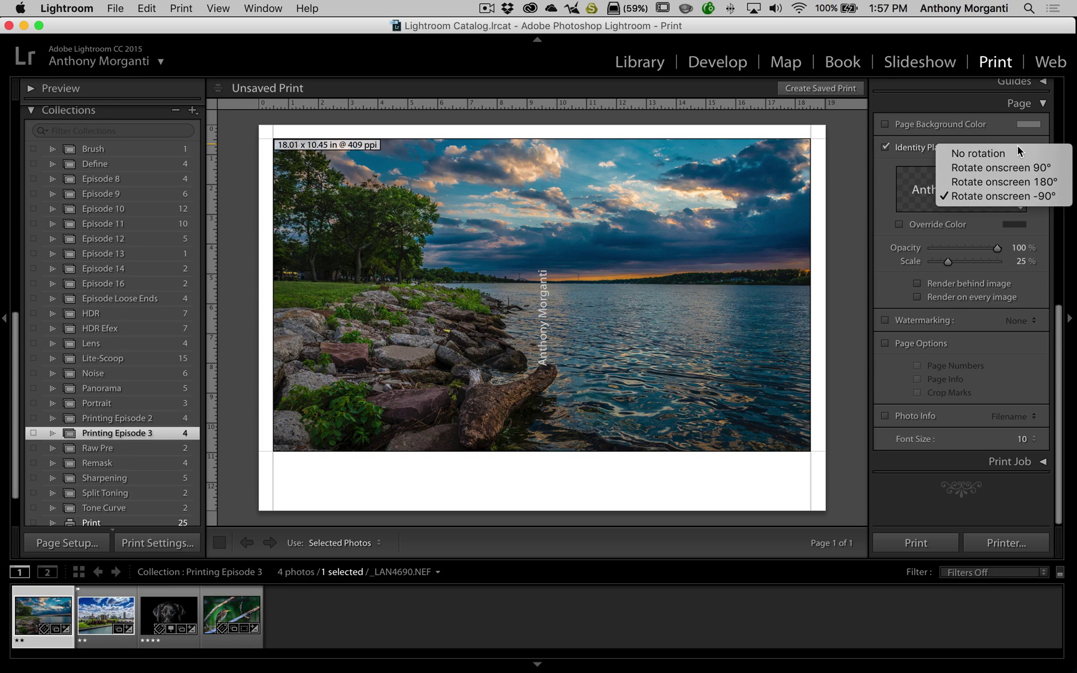
left_click(985, 148)
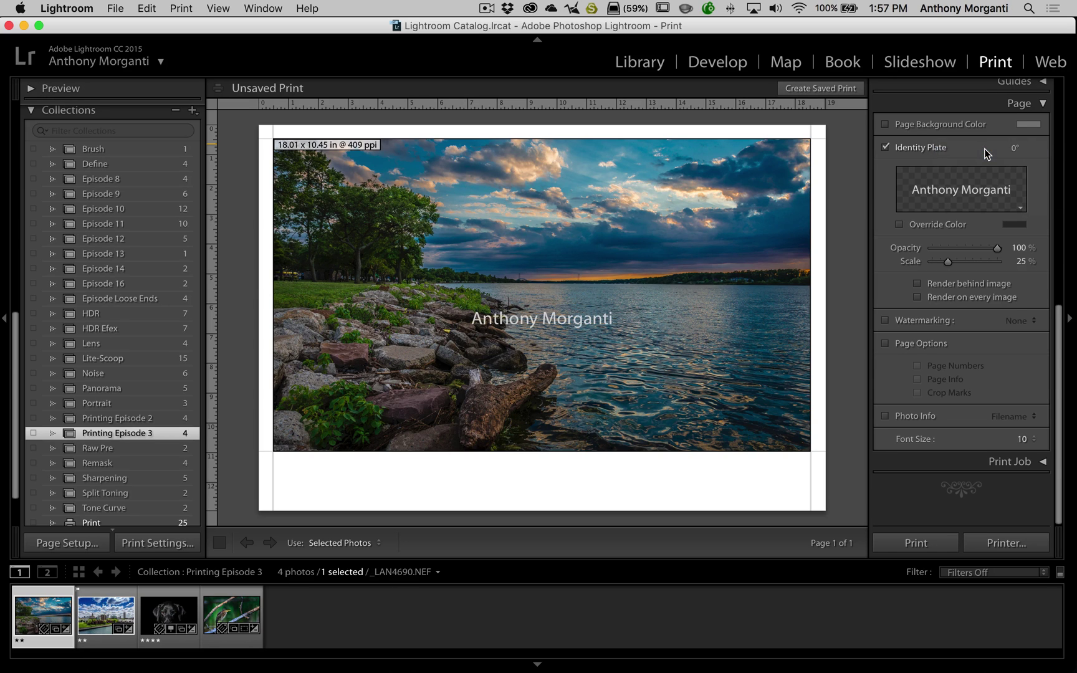
left_click(564, 321)
left_click_drag(564, 321, 561, 480)
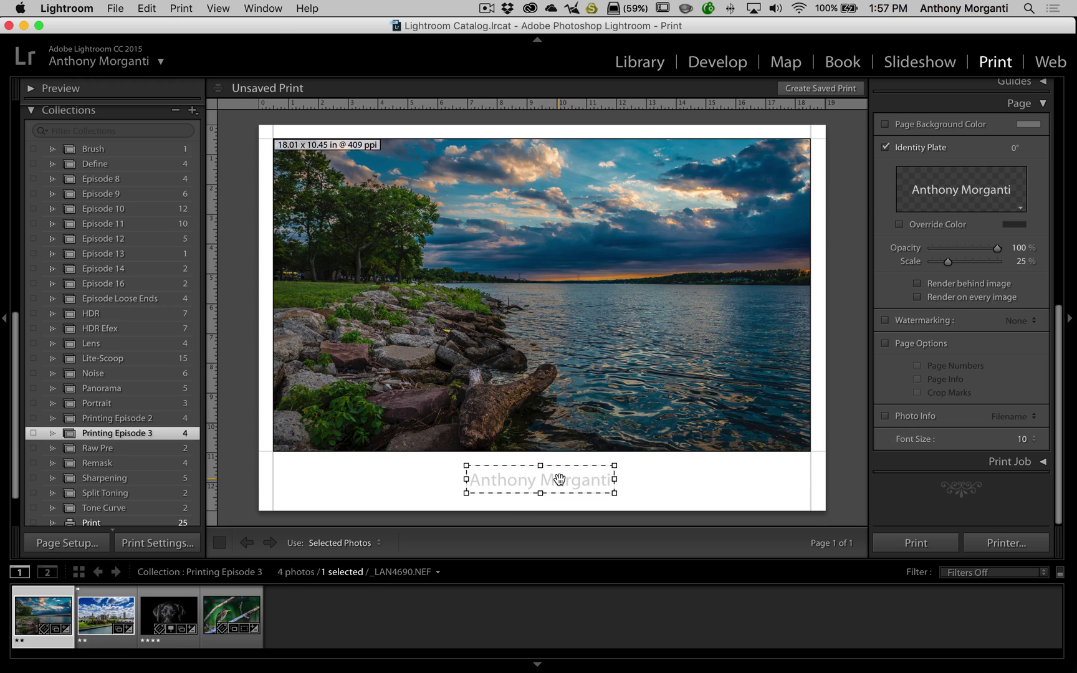
- Enlarge the identity plate to a scale of 48% and center it beneath the photo
left_click_drag(941, 264, 958, 261)
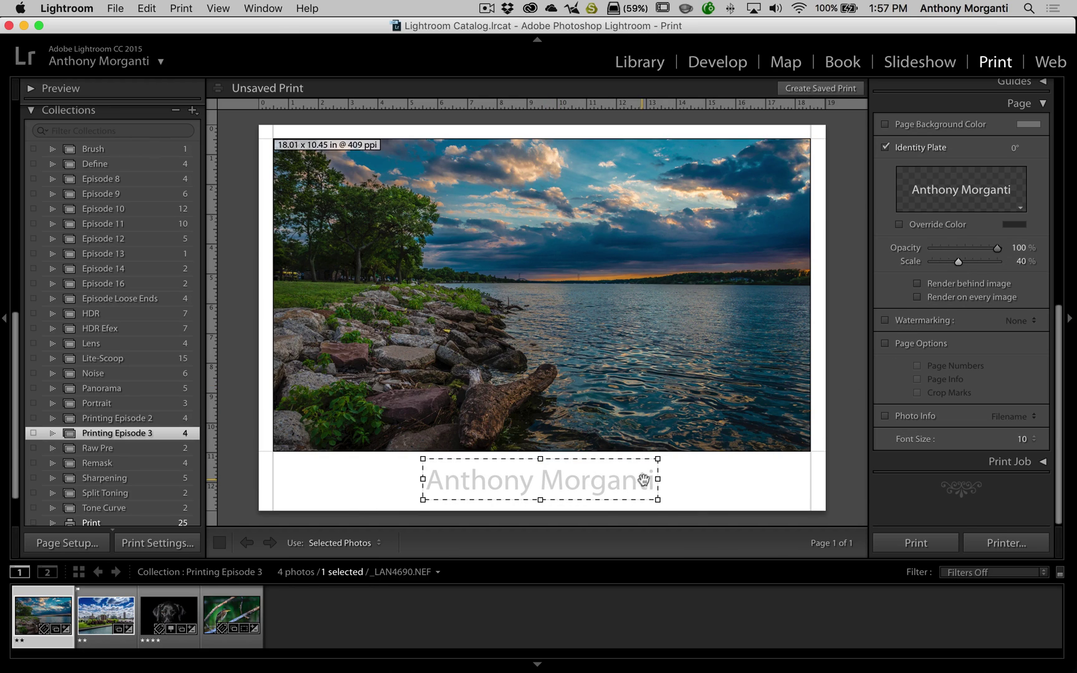
left_click_drag(658, 479, 698, 479)
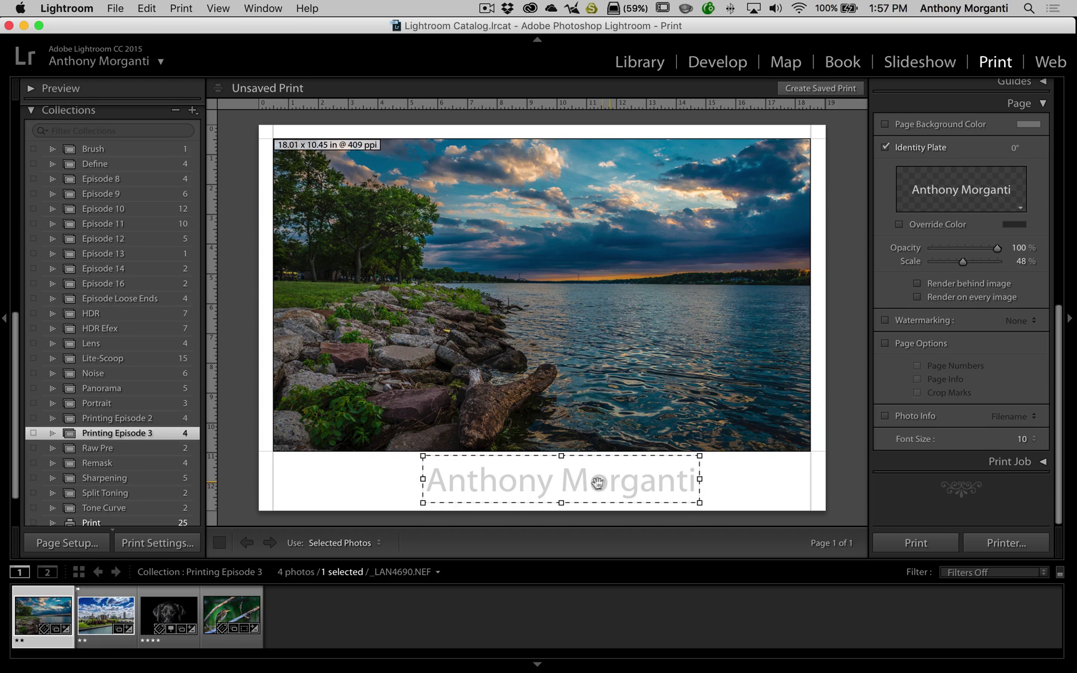
left_click_drag(596, 484, 576, 484)
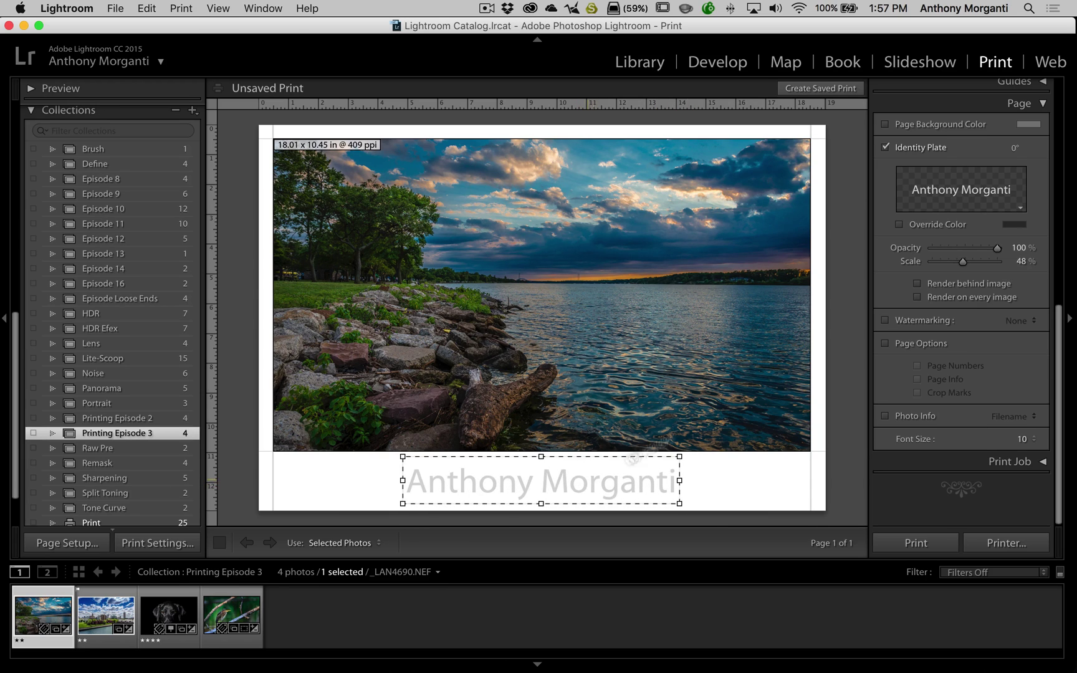
- Enable the identity plate's color override and pick a light green (R 51%, G 65%, B 26%) for it
left_click(899, 225)
left_click(1012, 225)
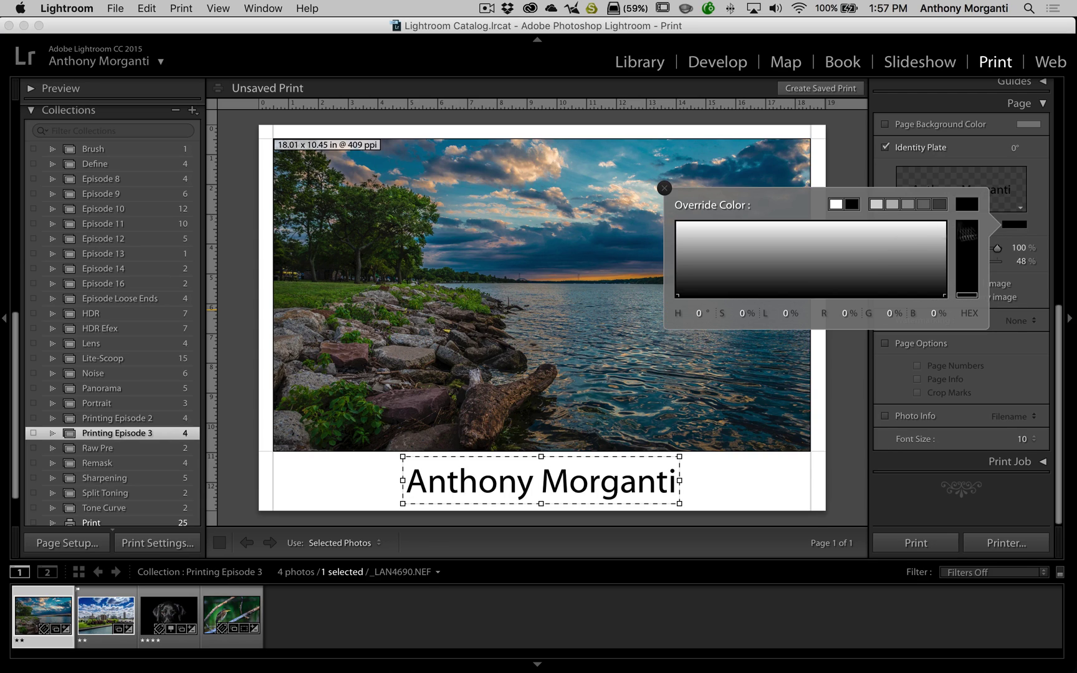
left_click(881, 261)
left_click(842, 285)
mouse_move(782, 296)
left_mouse_down()
mouse_move(829, 268)
mouse_move(918, 262)
left_mouse_up()
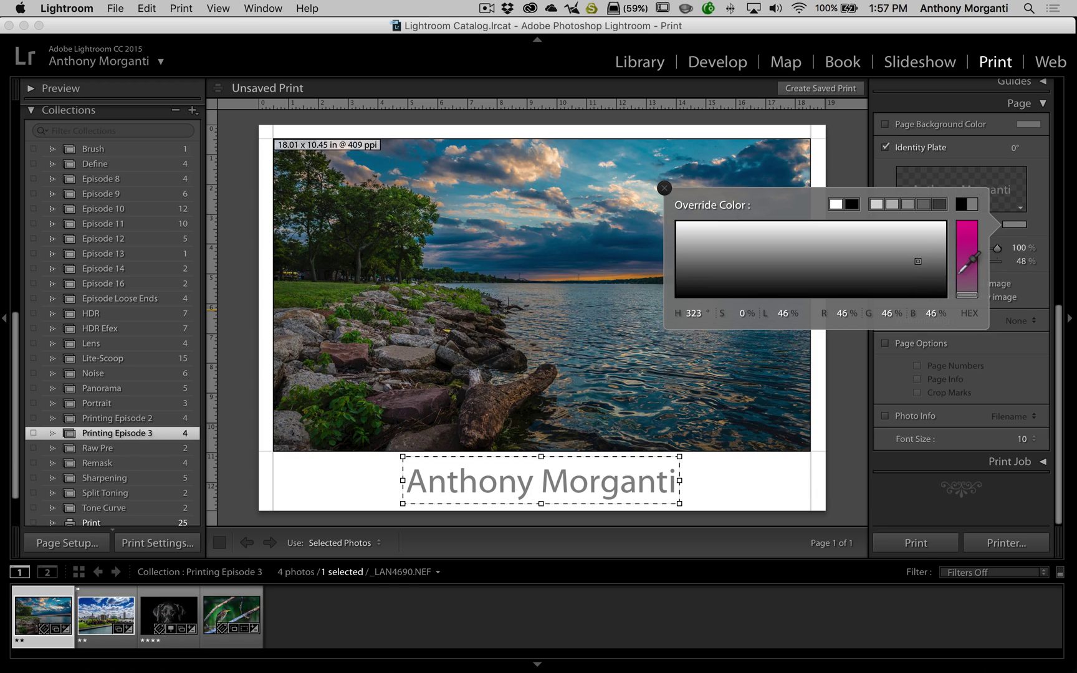
left_click(968, 263)
left_click(860, 258)
left_click(768, 269)
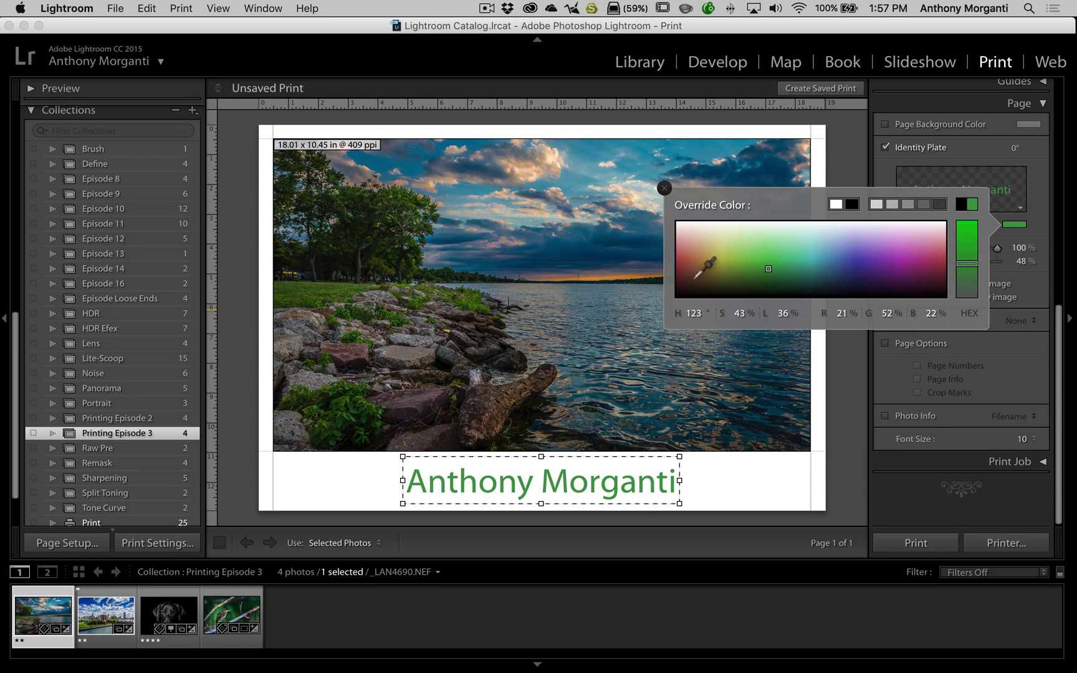
left_click(738, 262)
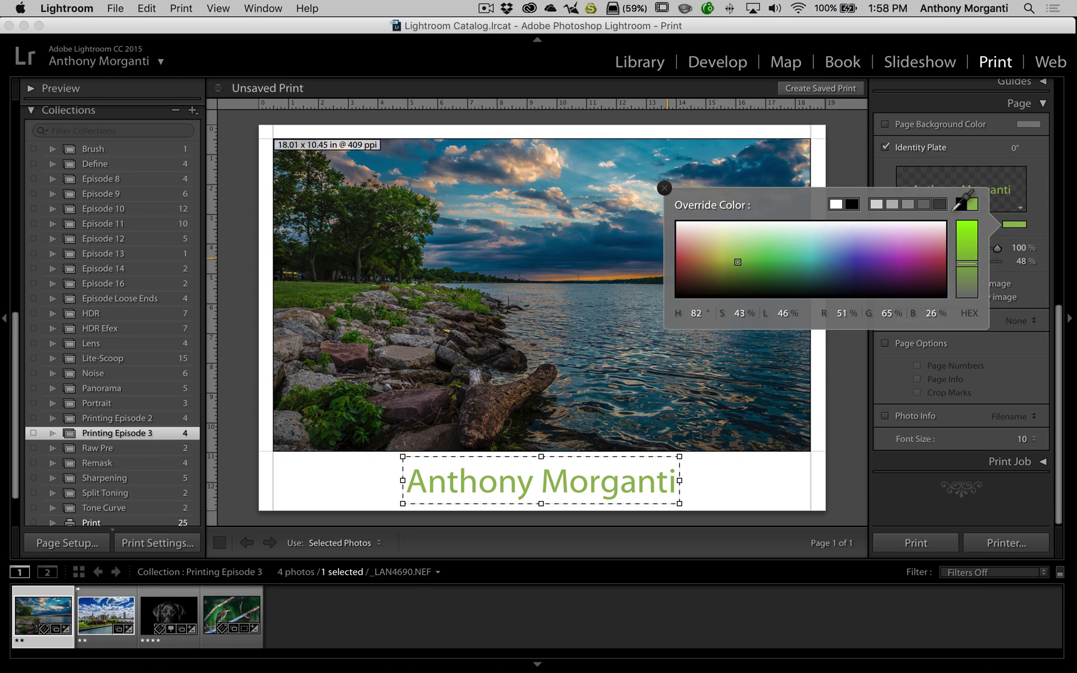
- Set the identity plate's override color to dark gray (R, G and B at 35%) and close the color picker
left_click(938, 205)
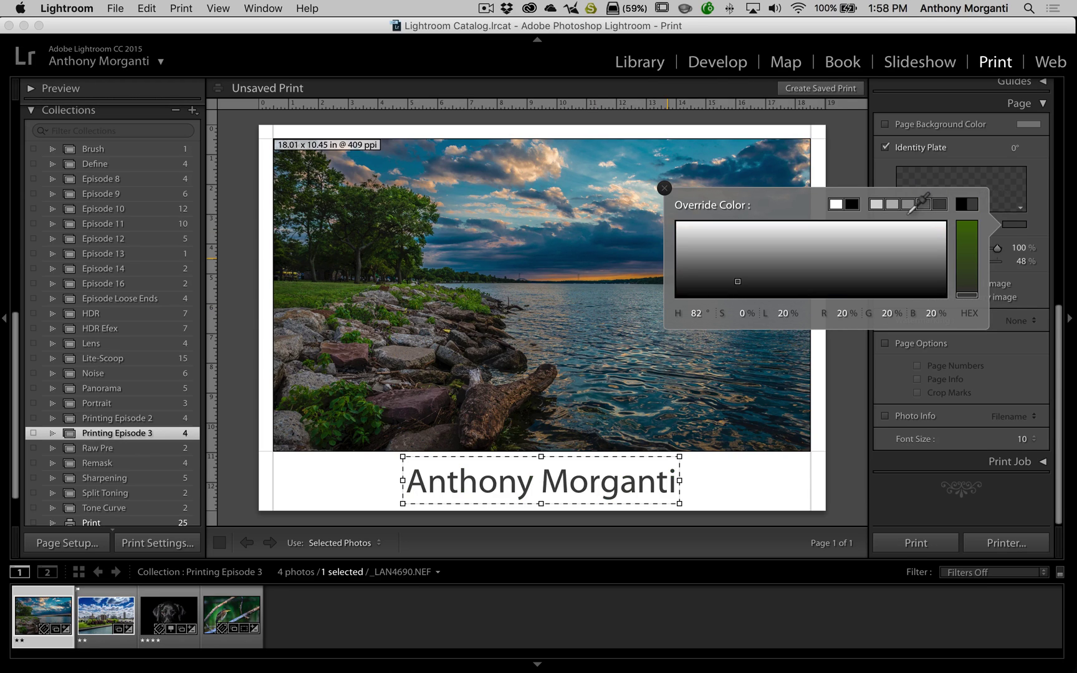
left_click(923, 204)
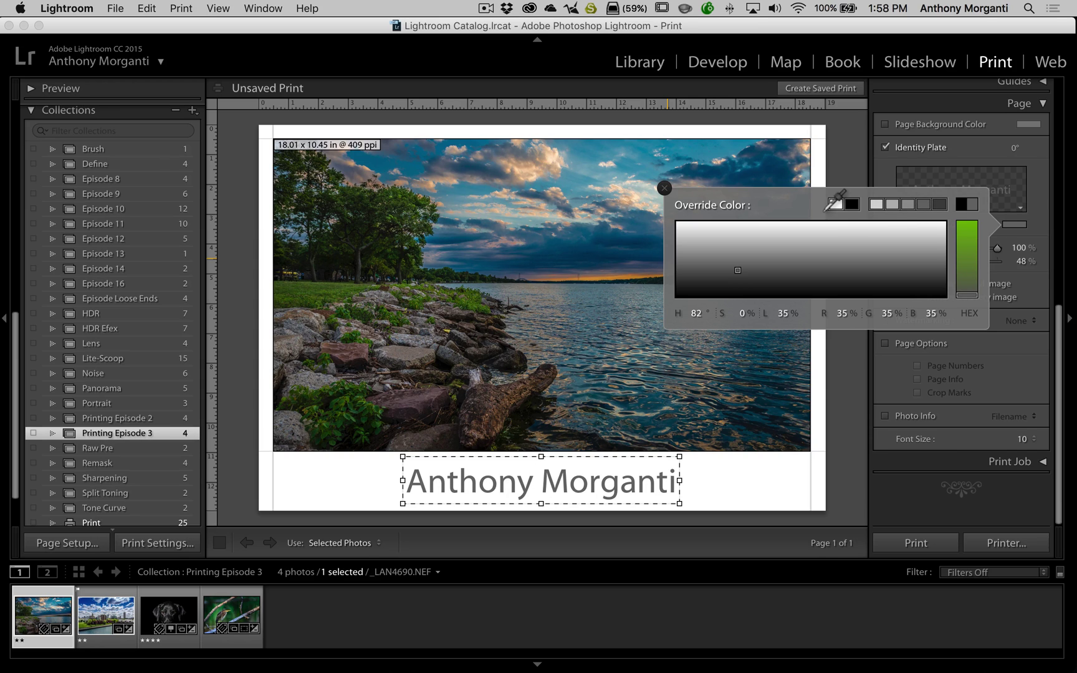
left_click(664, 187)
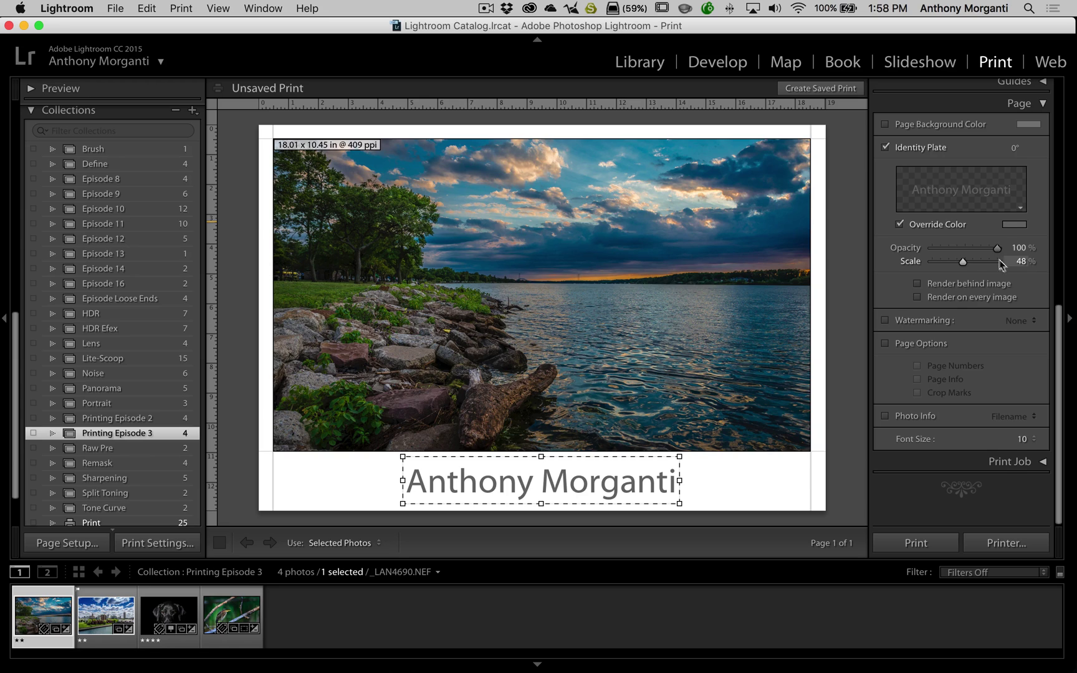
- Switch the identity plate to Presentation Series and enlarge it to a scale of 86%
left_click(1020, 210)
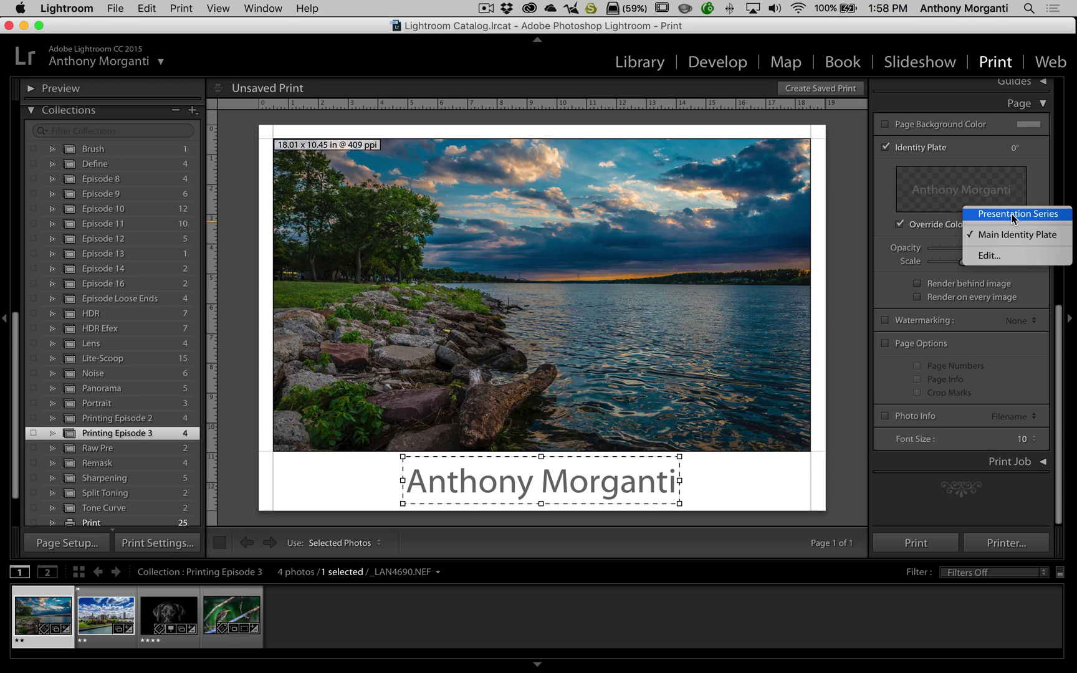
left_click(1012, 213)
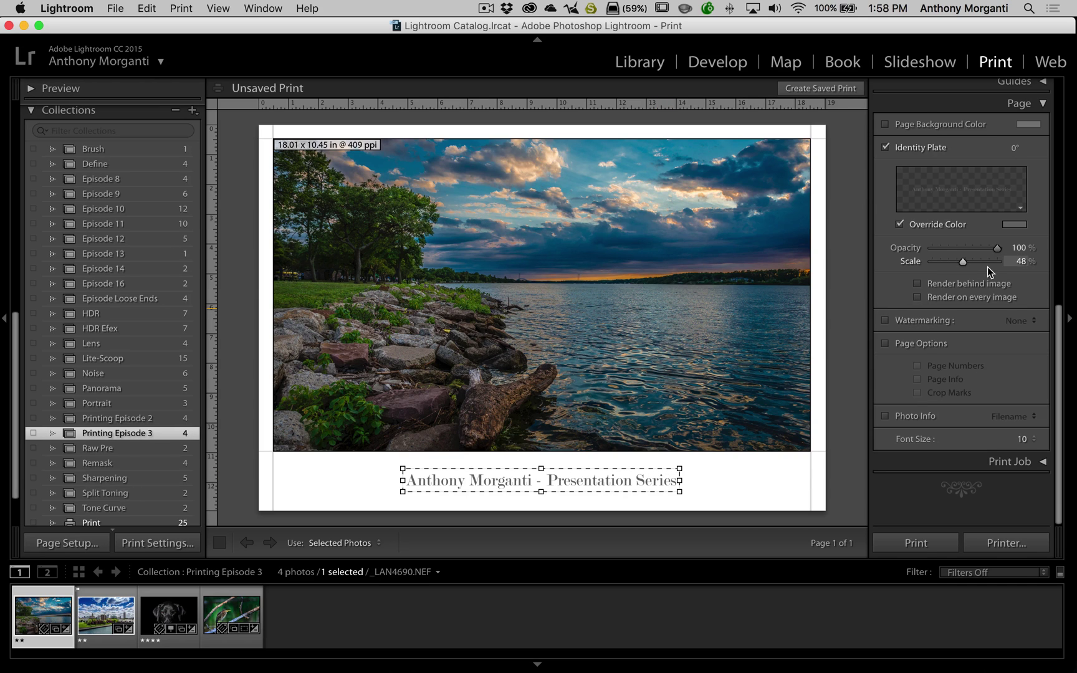
left_click_drag(964, 262, 988, 263)
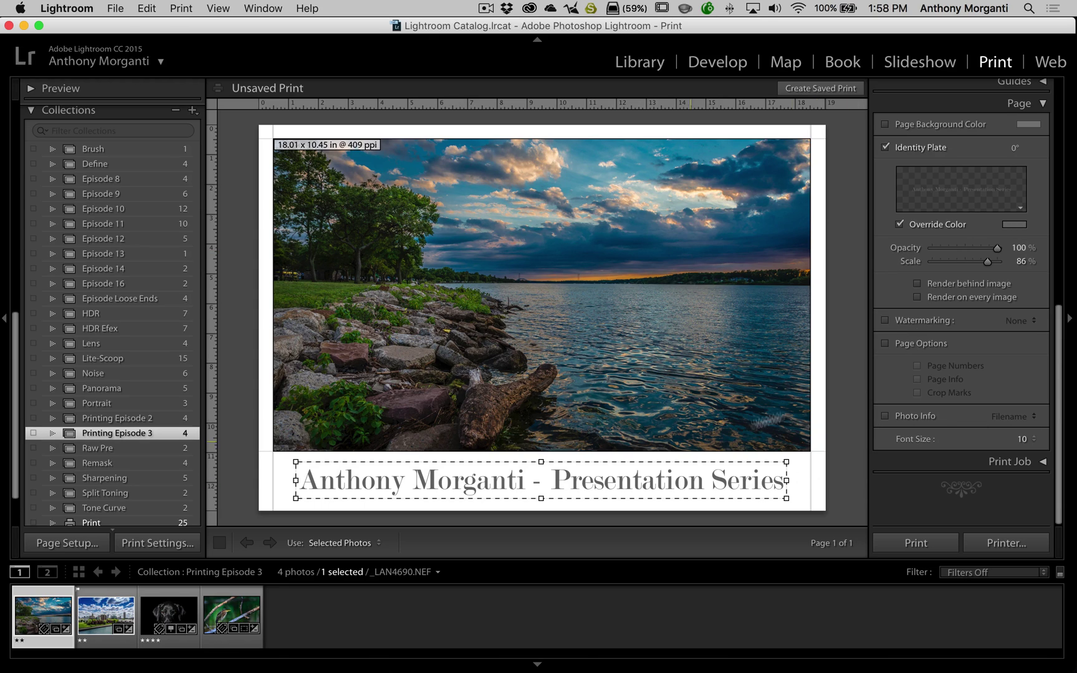
left_click(820, 375)
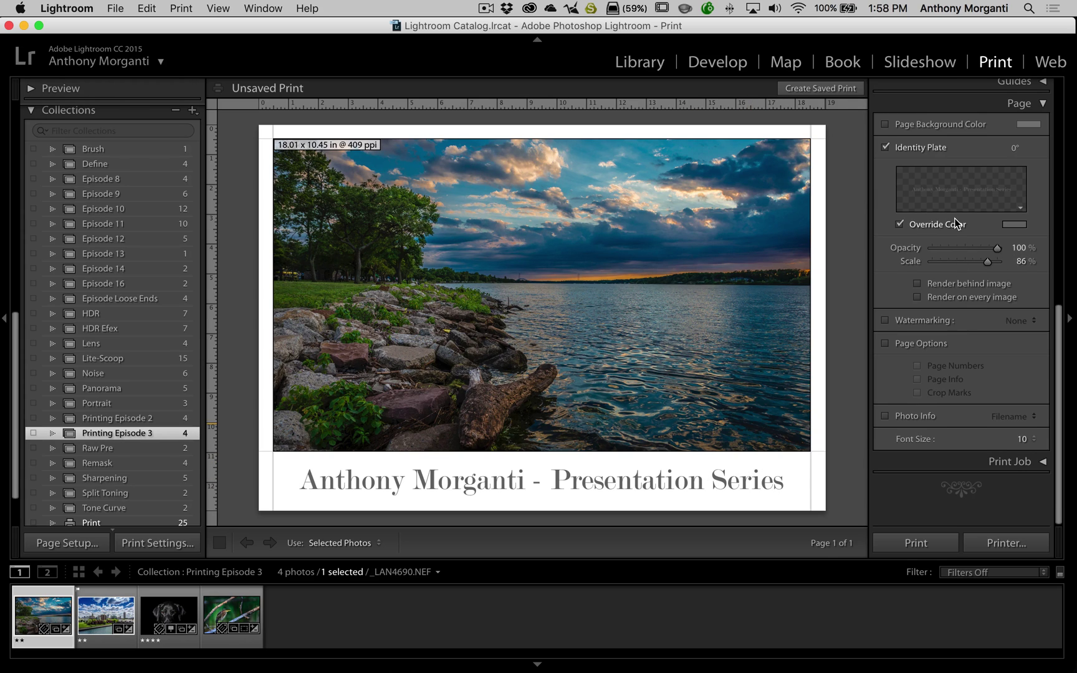
- Try the identity plate's Render behind image and Render on every image options, turning each on and off again
scroll(954, 222, "up", 1)
scroll(951, 253, "up", 1)
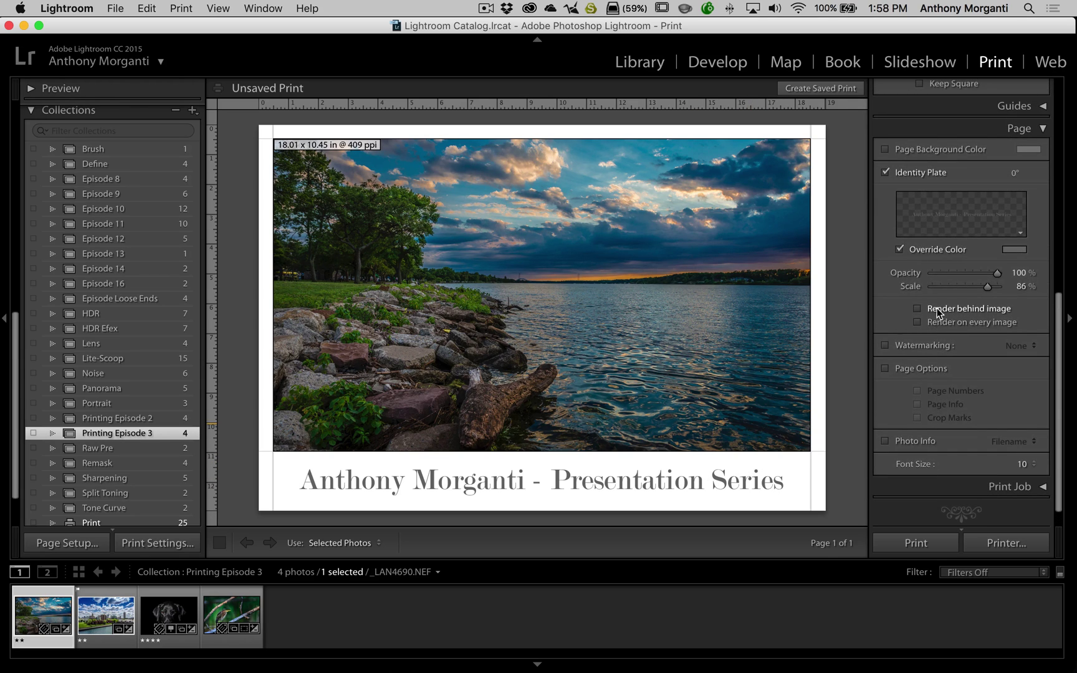
left_click(916, 307)
mouse_move(571, 480)
left_mouse_down()
mouse_move(567, 413)
mouse_move(570, 476)
left_mouse_up()
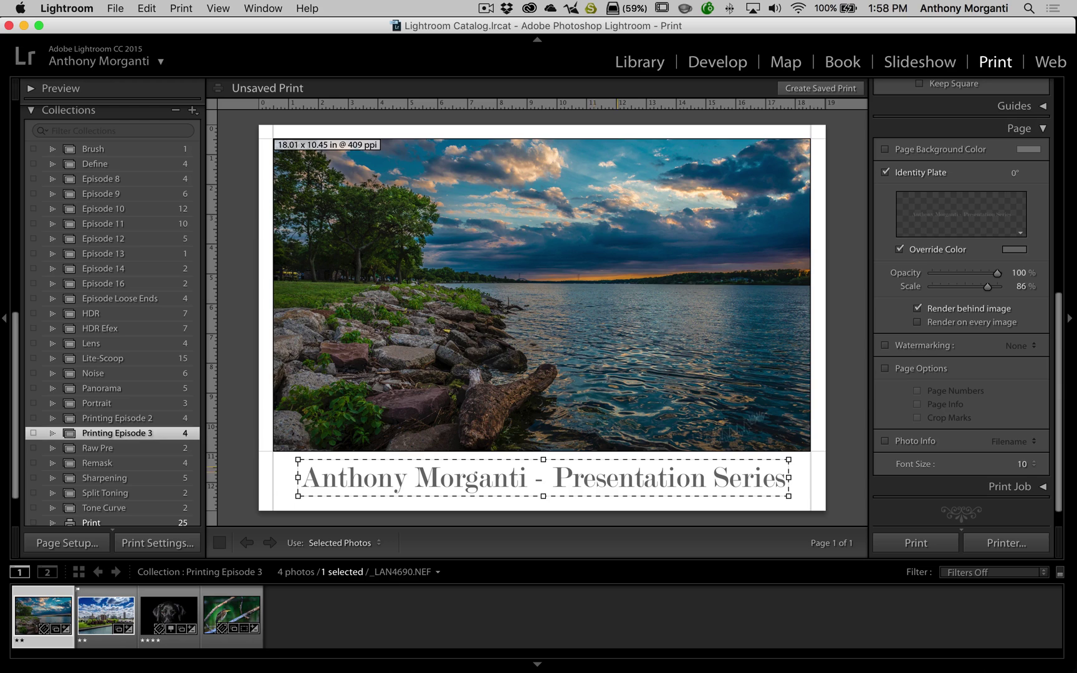
left_click(918, 308)
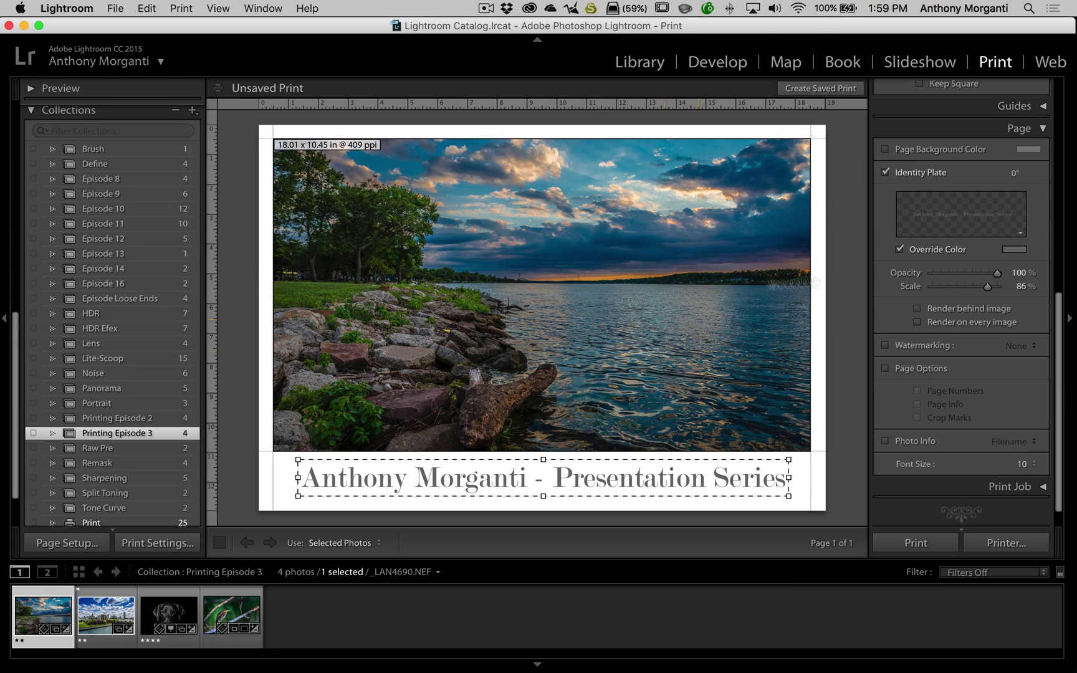
left_click(917, 322)
left_click(917, 323)
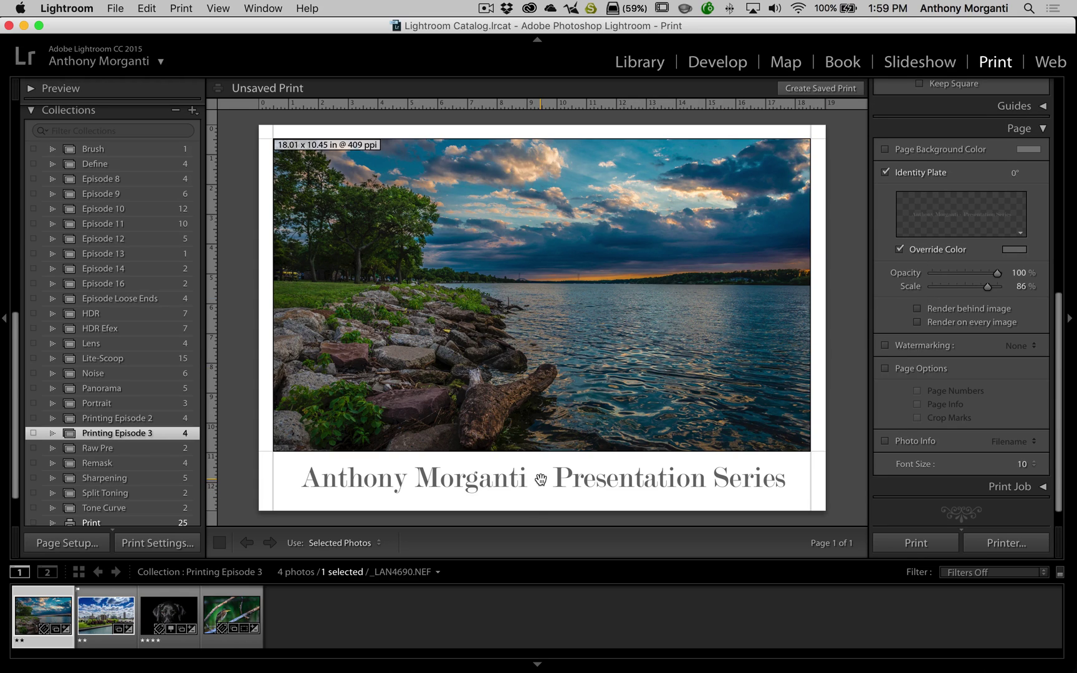
- Reposition the Presentation Series identity plate centrally below the photo and turn the identity plate off
left_click_drag(541, 479, 546, 479)
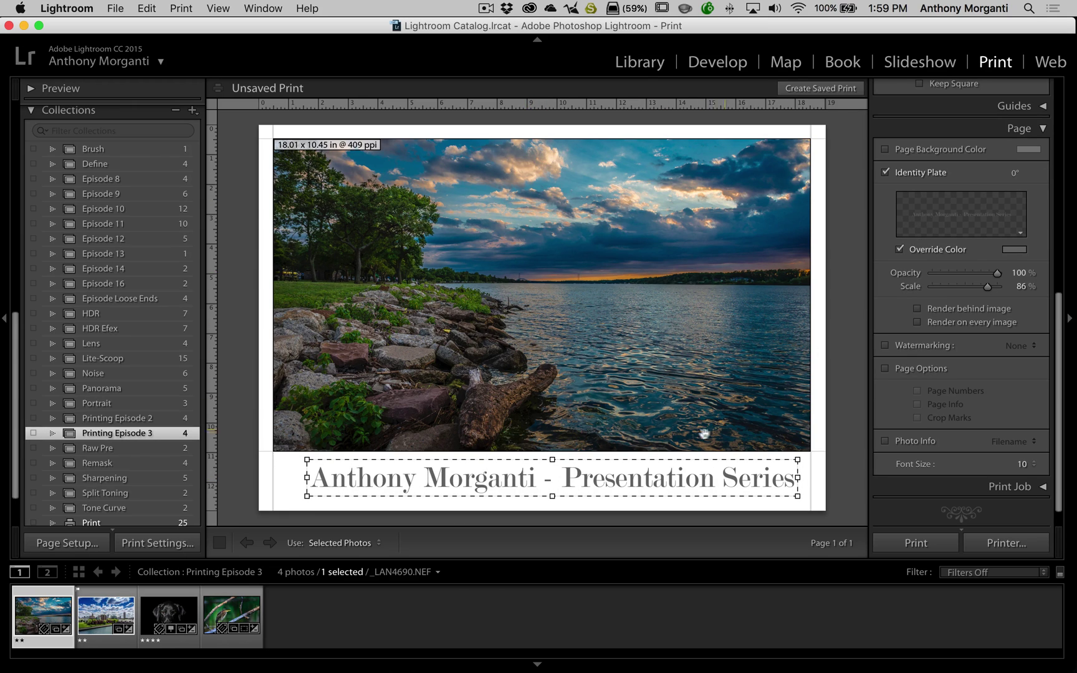
left_click_drag(580, 483, 569, 484)
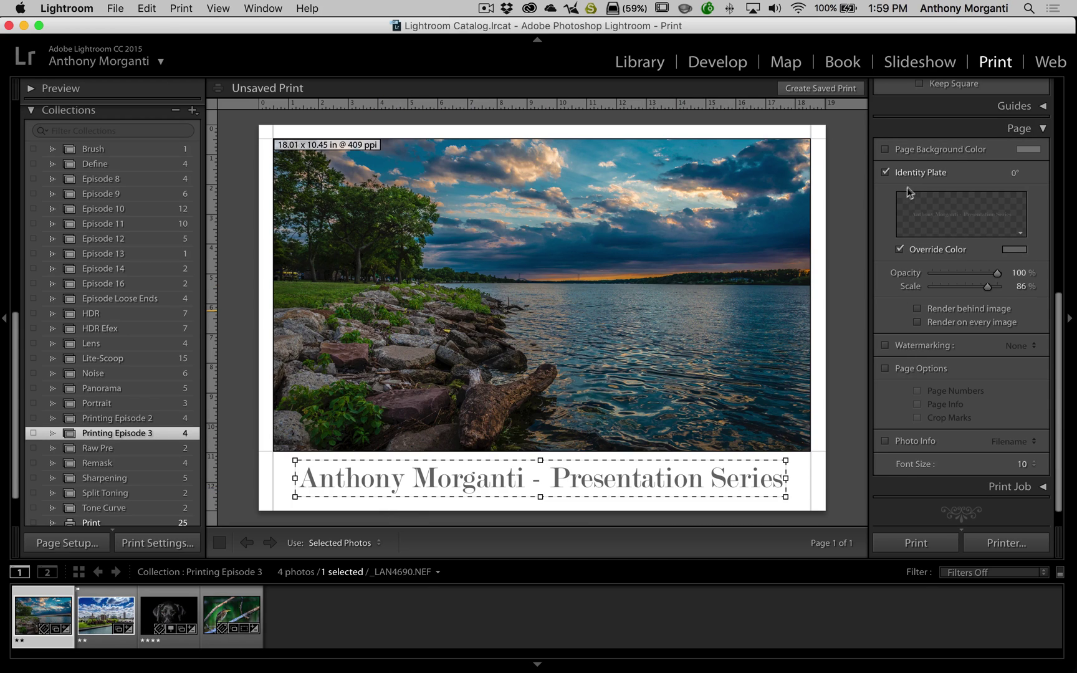
left_click(886, 172)
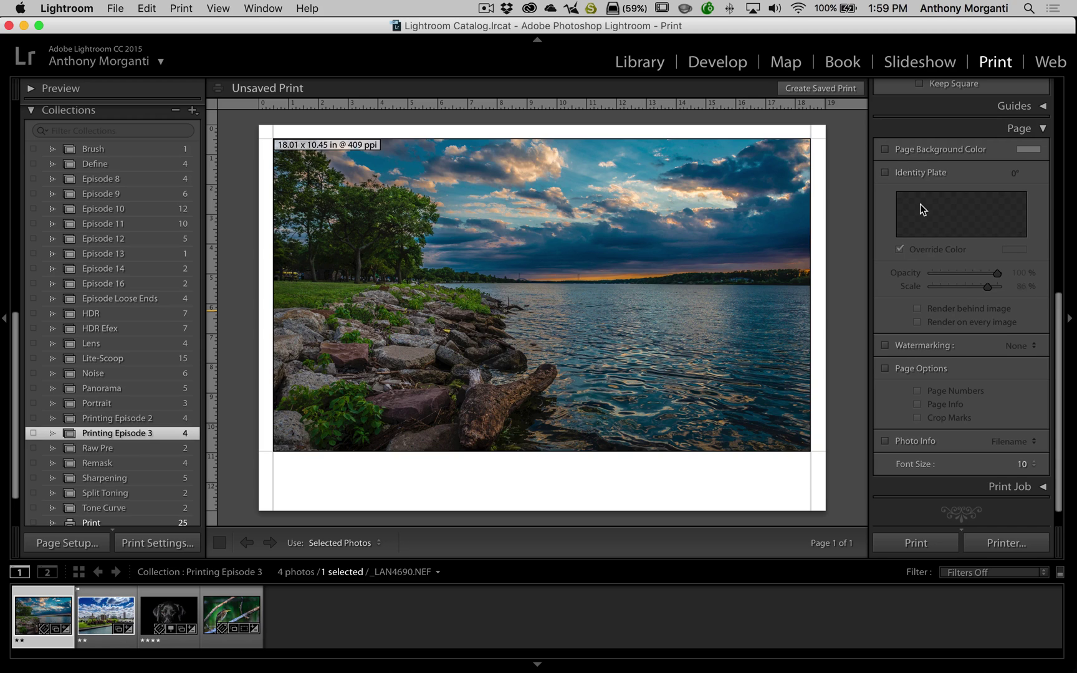
- Enable watermarking on the print and choose the CEP Watermark preset
left_click(886, 345)
left_click(1025, 346)
left_click(1021, 362)
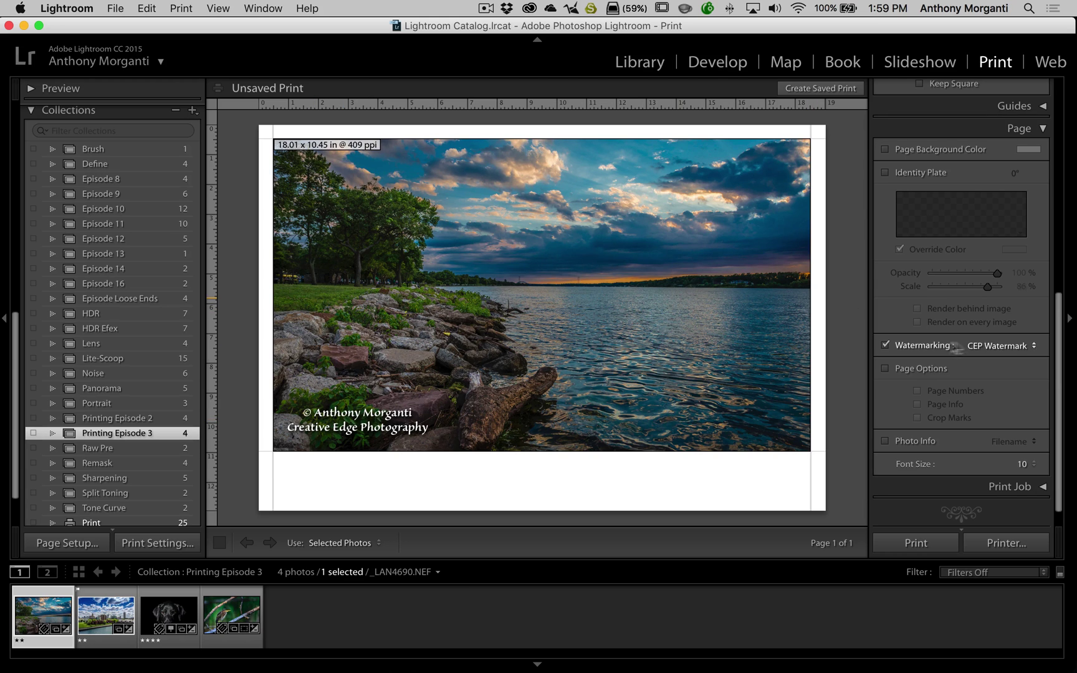
- Anchor the CEP Watermark to the photo's bottom-right corner and save it as a new preset named Untitled Preset
left_click(984, 344)
left_click(988, 361)
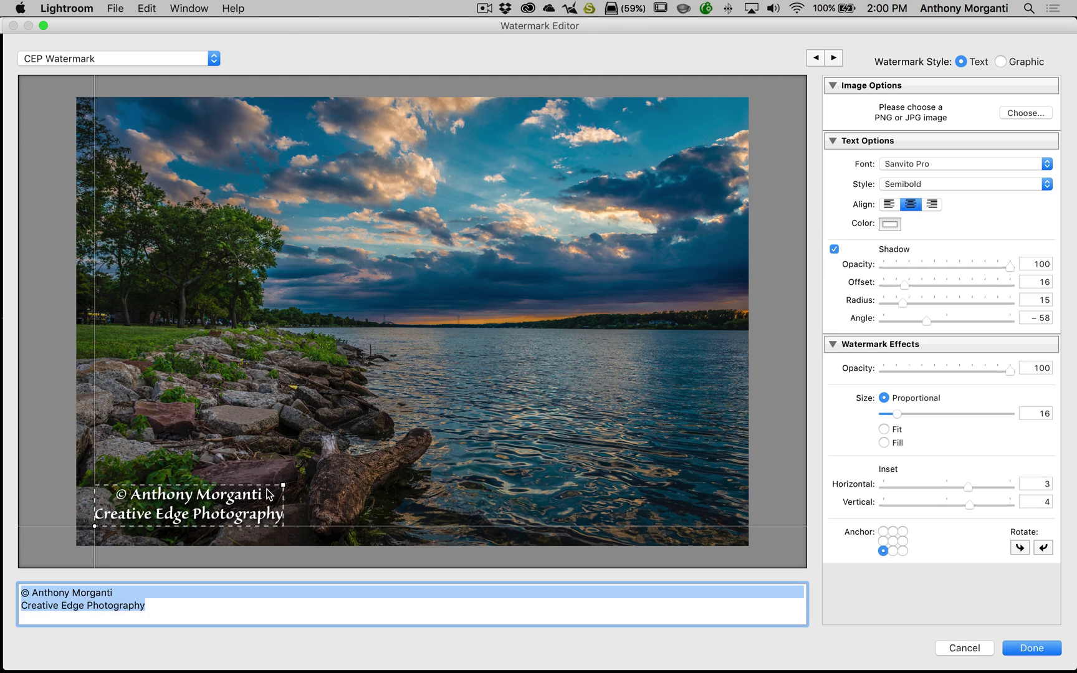
left_click(902, 550)
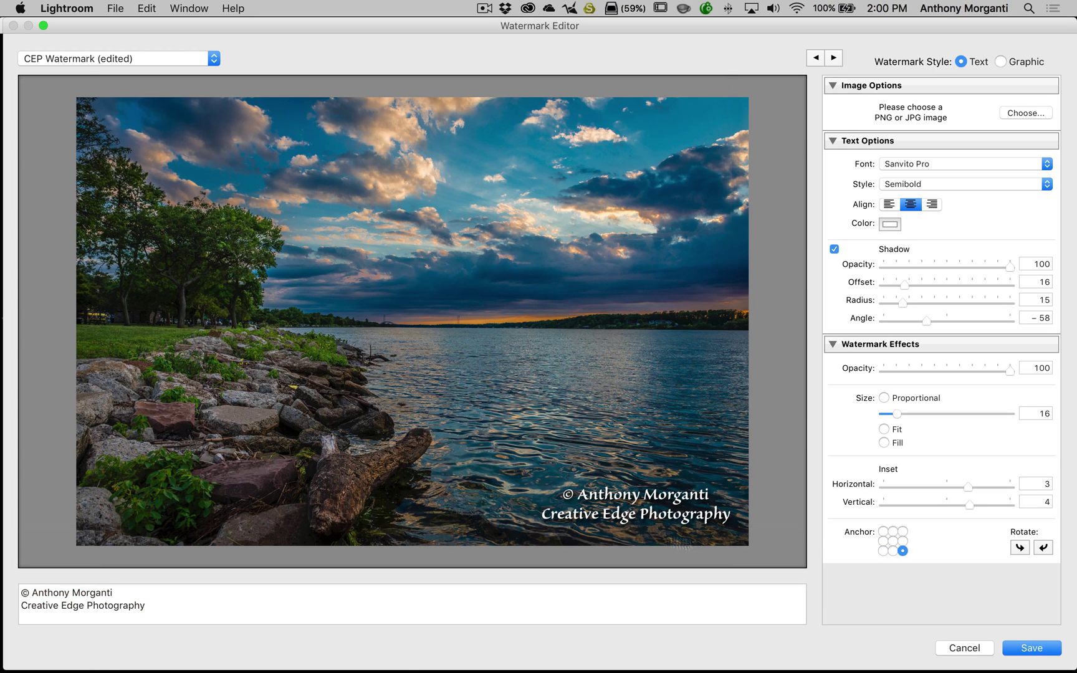
left_click(1018, 652)
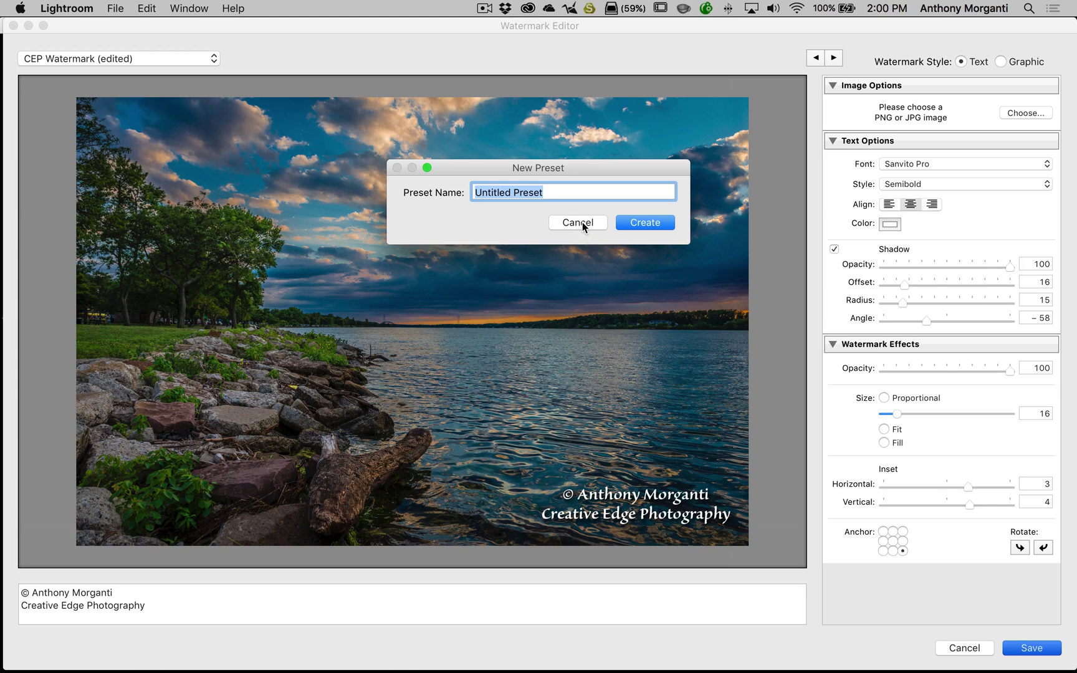
left_click(627, 224)
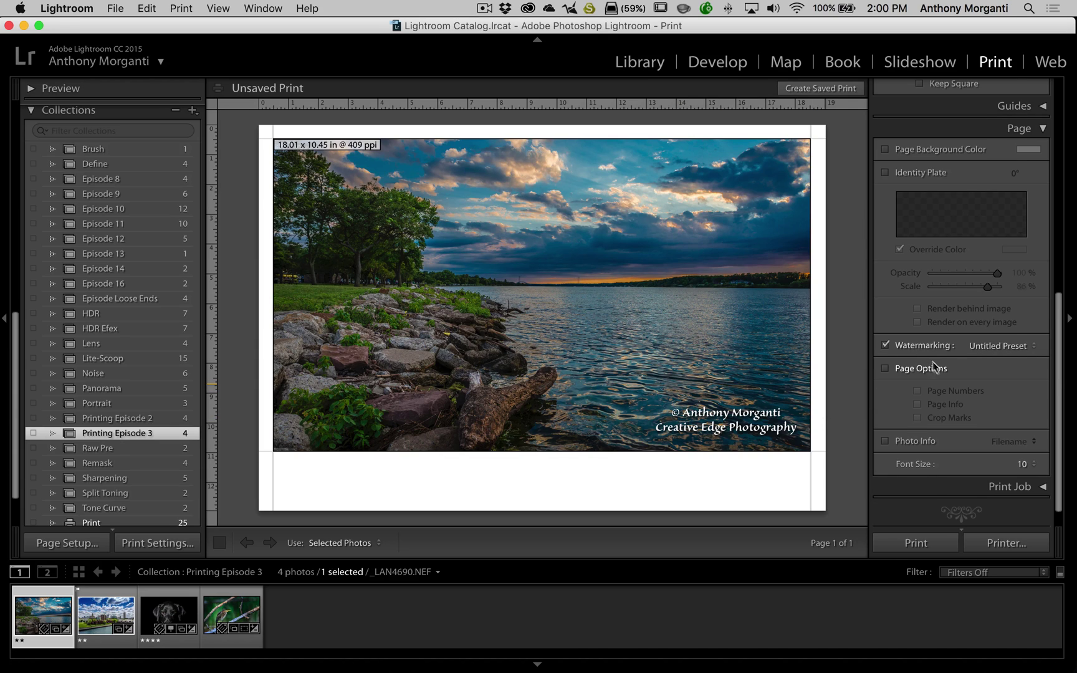
- Delete the Untitled Preset watermark preset and leave the Watermark Editor without saving
left_click(1005, 346)
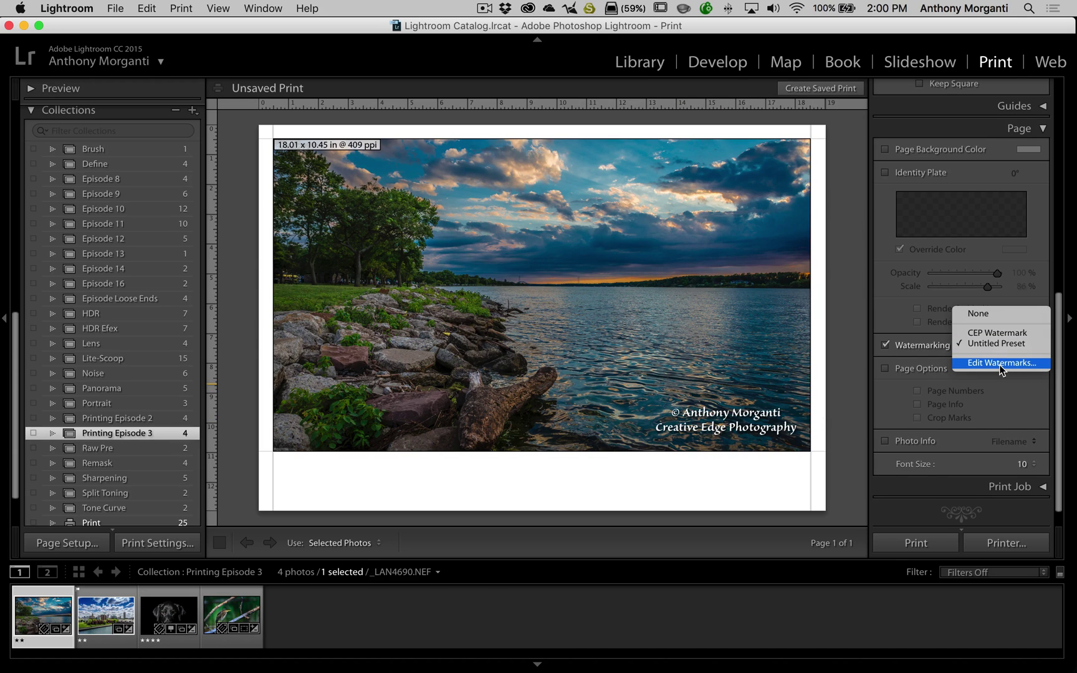
left_click(999, 364)
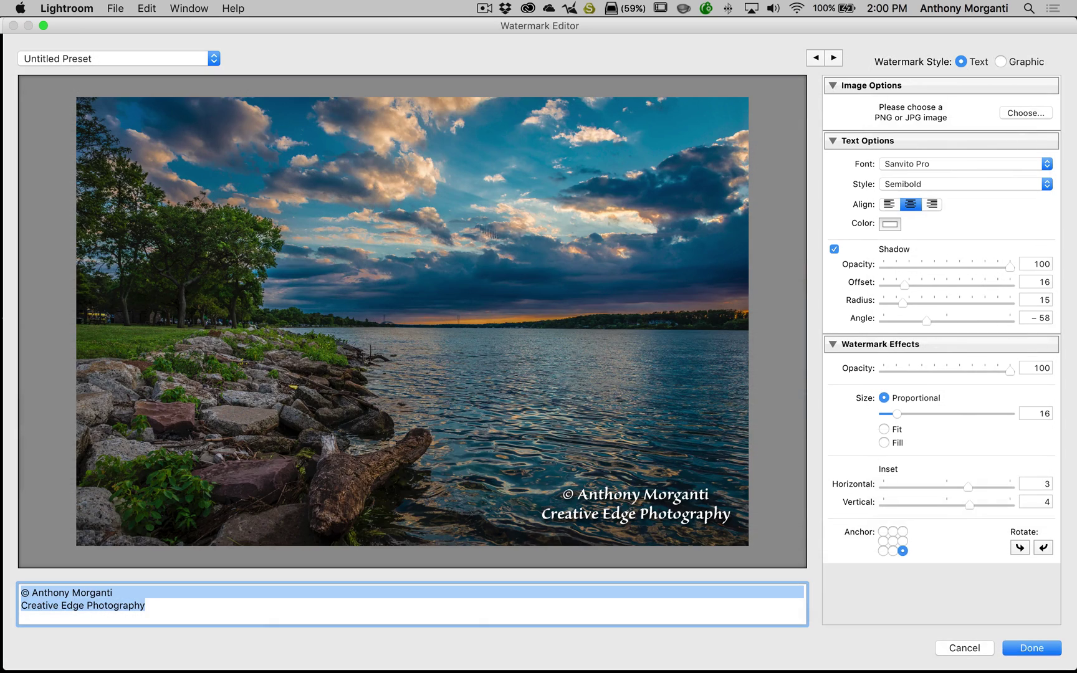
left_click(80, 58)
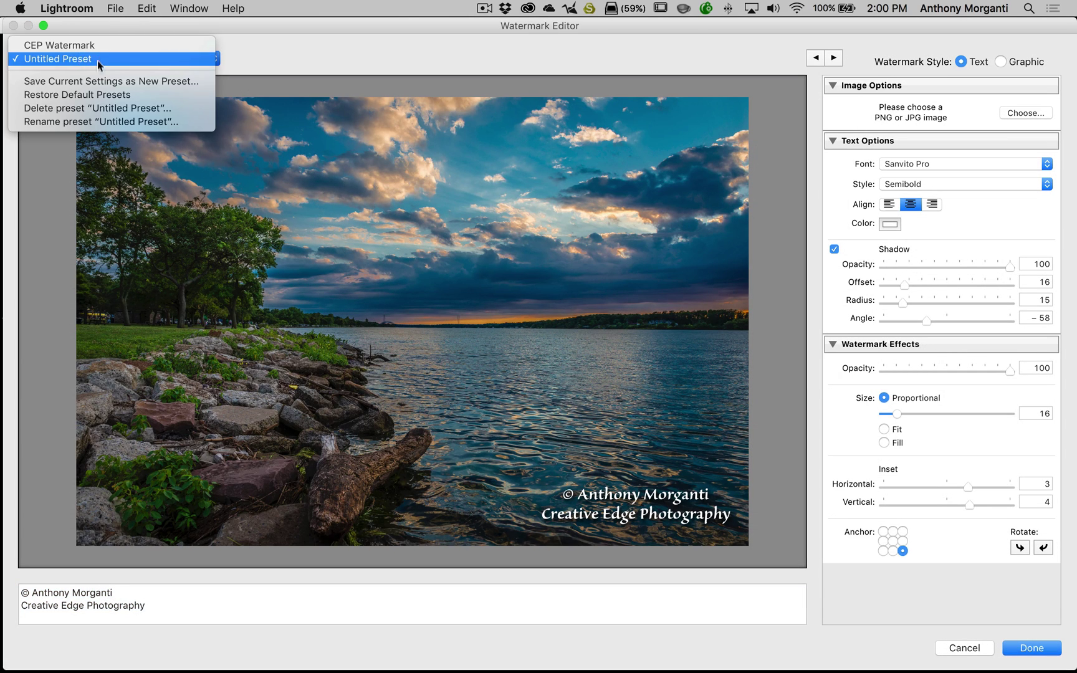
left_click(80, 109)
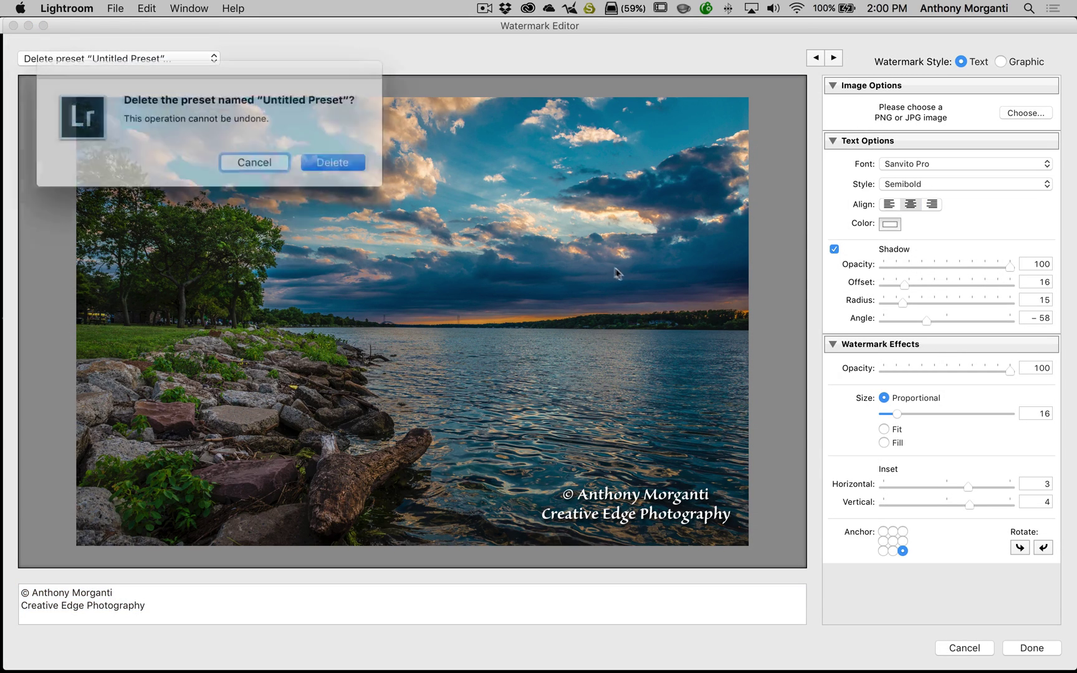
left_click(319, 160)
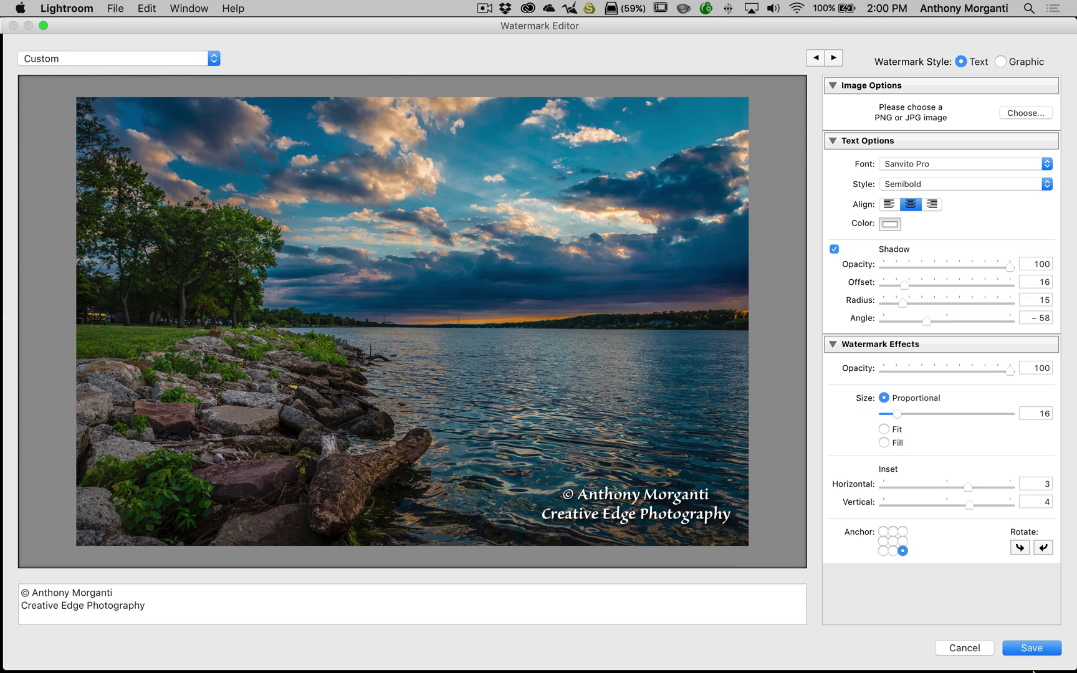
left_click(964, 648)
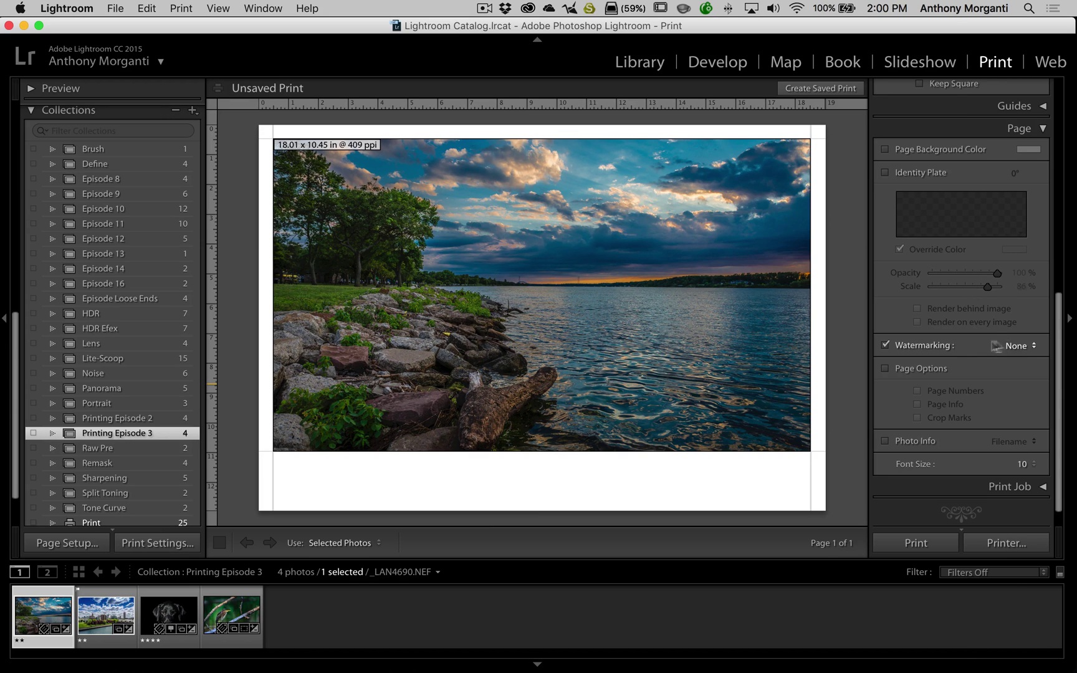
- Choose CEP Watermark as the print's watermark preset and turn watermarking off
left_click(1013, 346)
left_click(1010, 367)
left_click(1016, 346)
left_click(1005, 360)
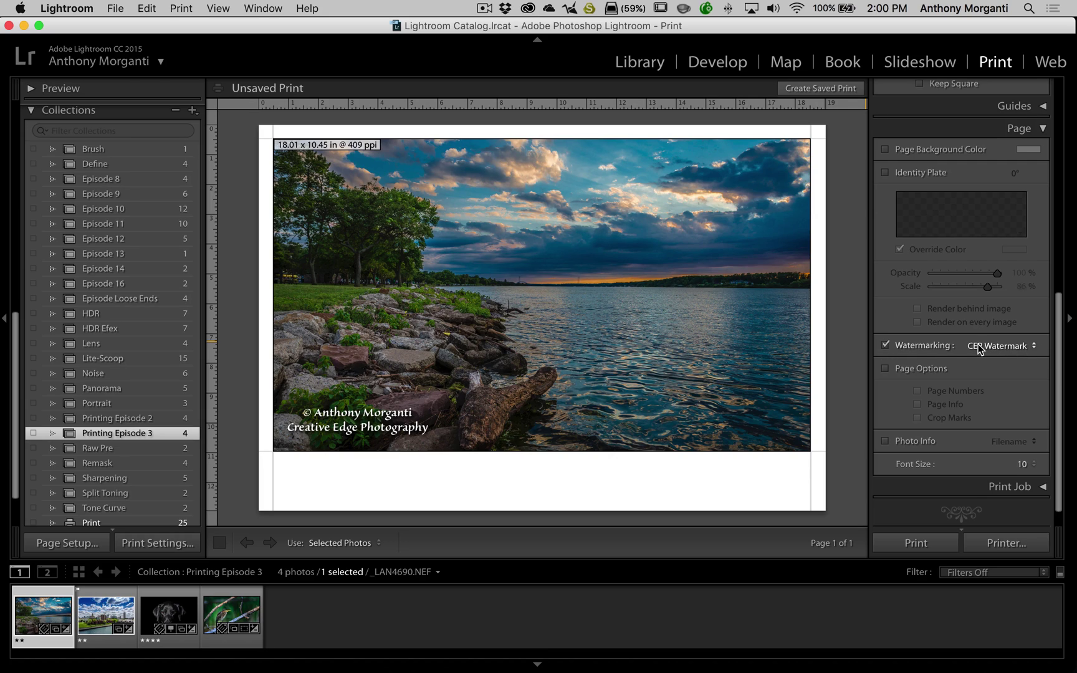
left_click(886, 344)
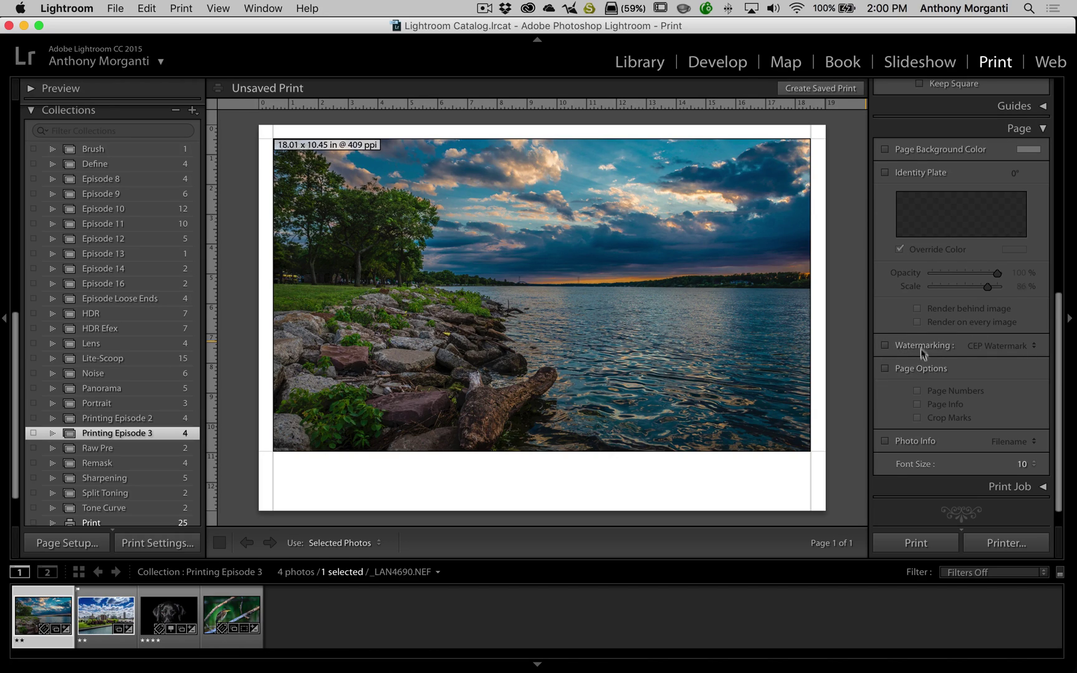
- Try the Page Numbers, Page Info and Crop Marks page options, then turn them and Page Options off again
left_click(888, 368)
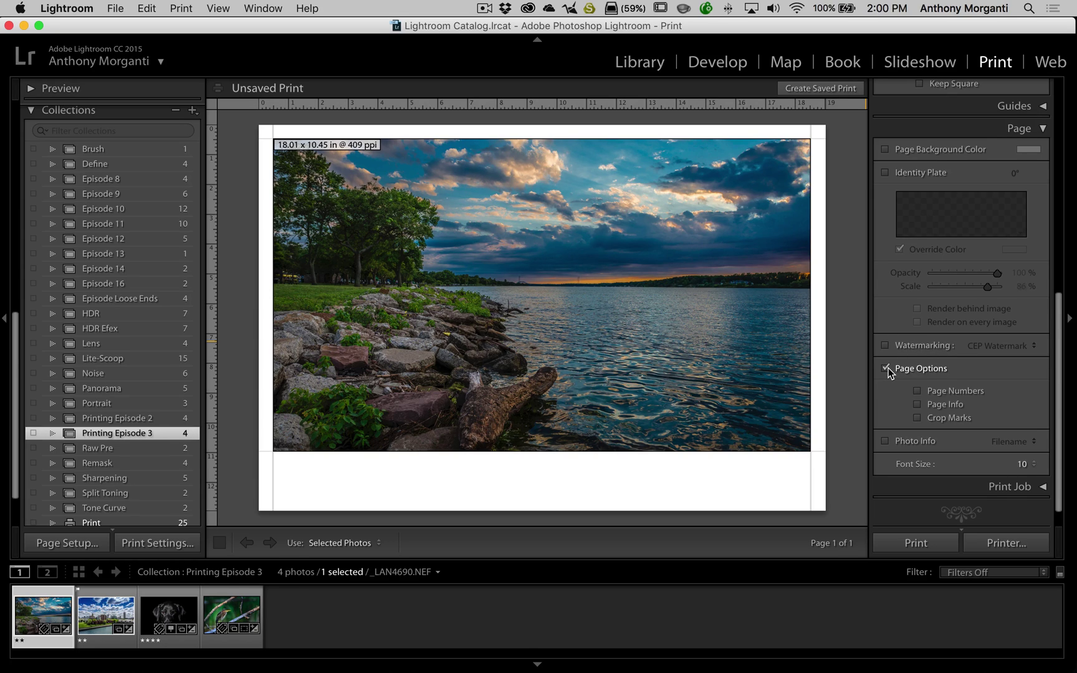
left_click(917, 390)
left_click(918, 405)
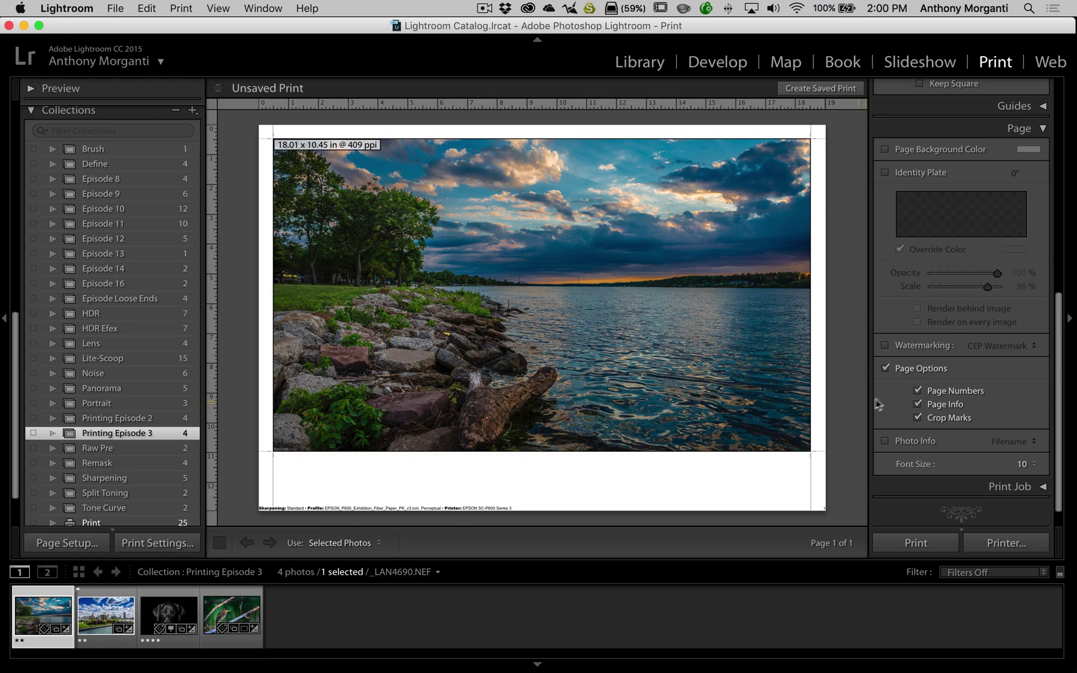
left_click(918, 417)
left_click(918, 404)
left_click(918, 390)
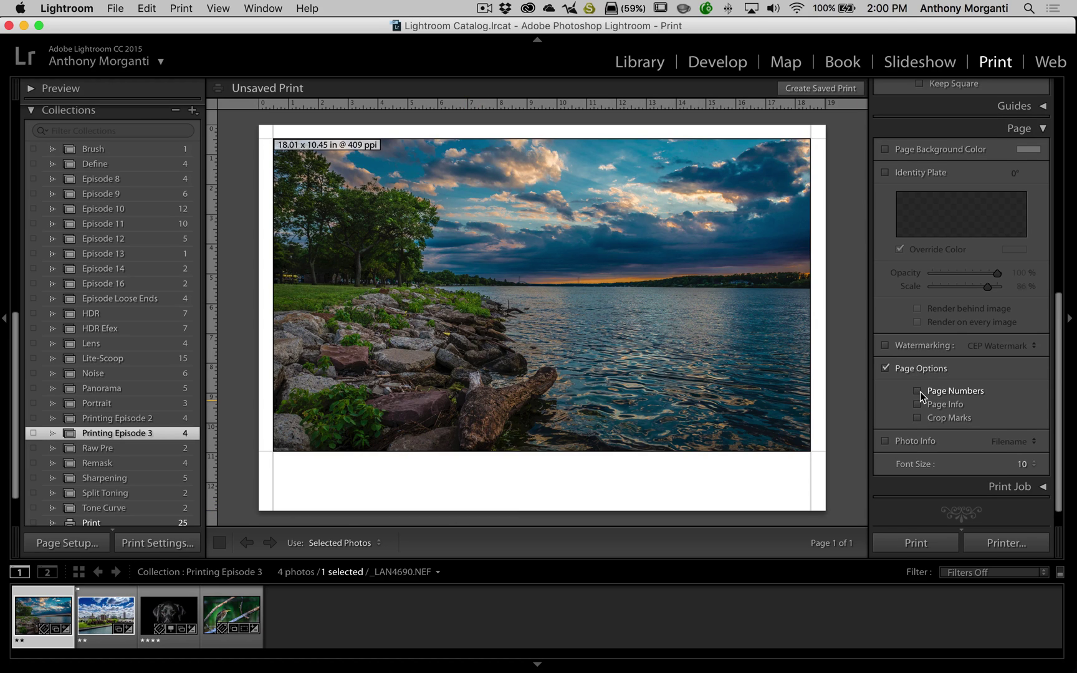
scroll(921, 393, "up", 1)
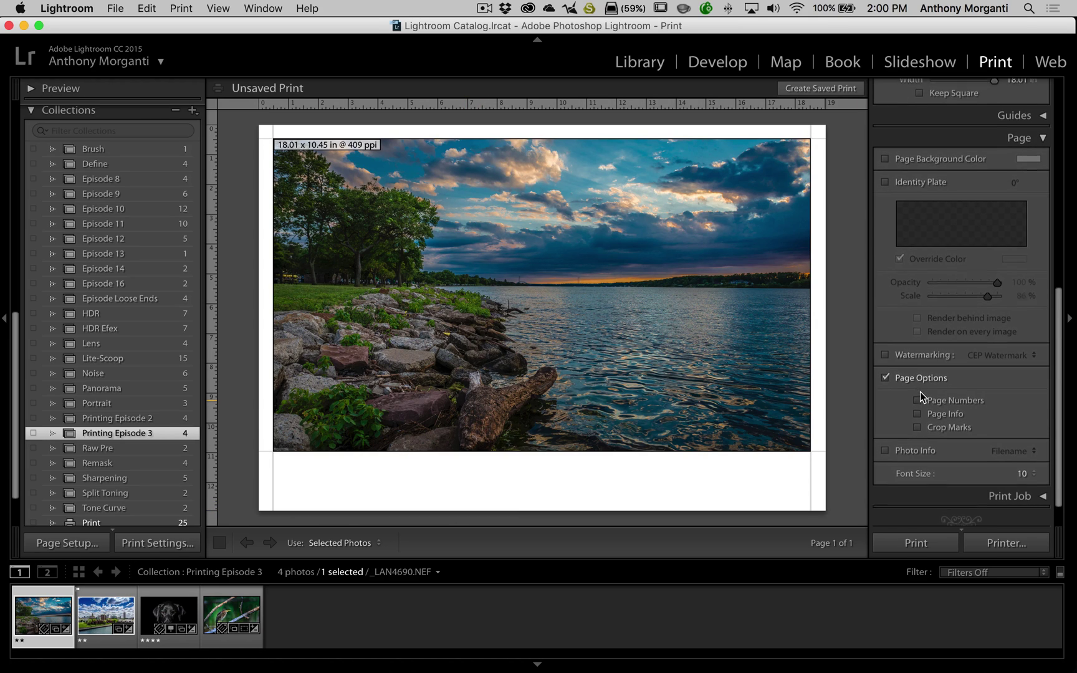
left_click(885, 375)
- Try Photo Info under the photo with Exposure, Equipment, Custom Text and Caption, then turn it off again
left_click(886, 447)
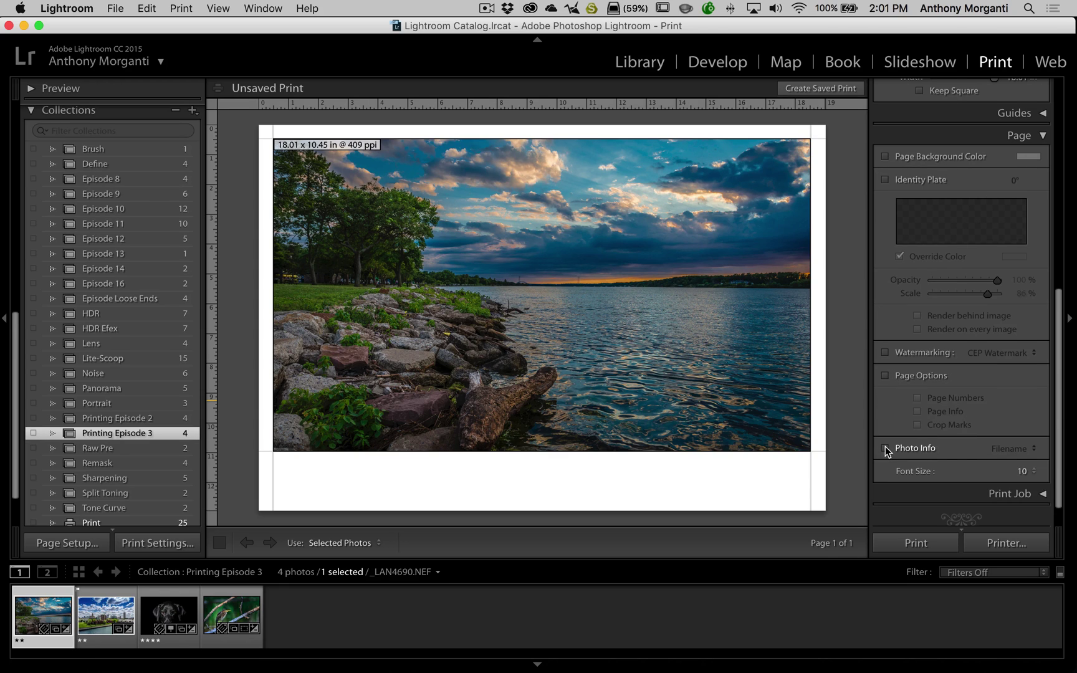
left_click(1021, 449)
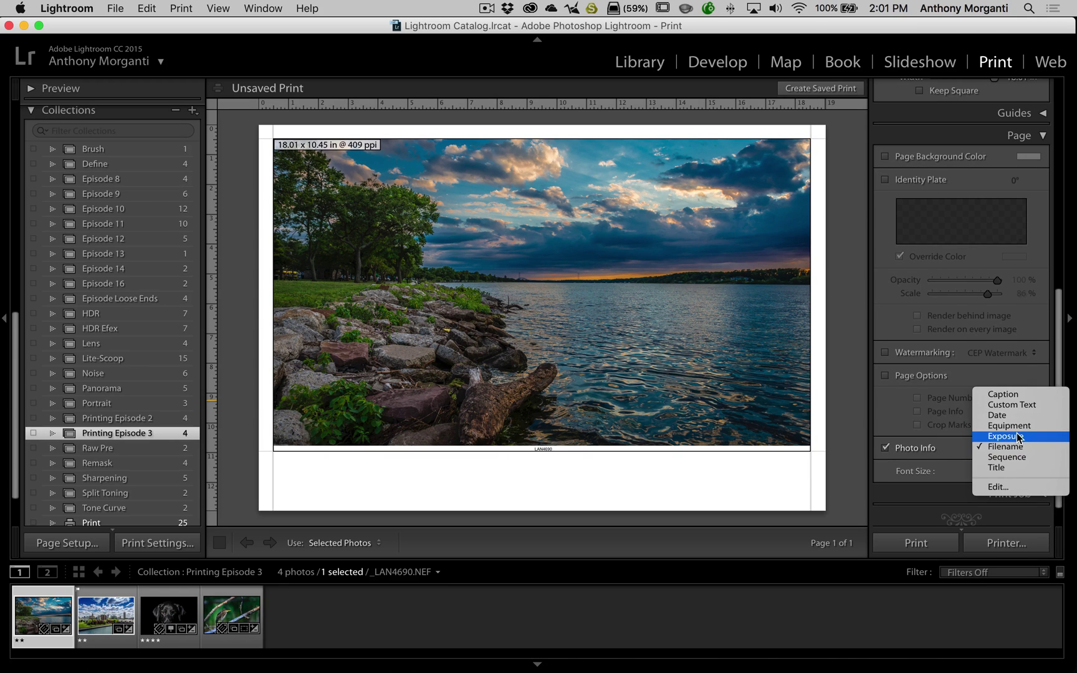
left_click(1017, 432)
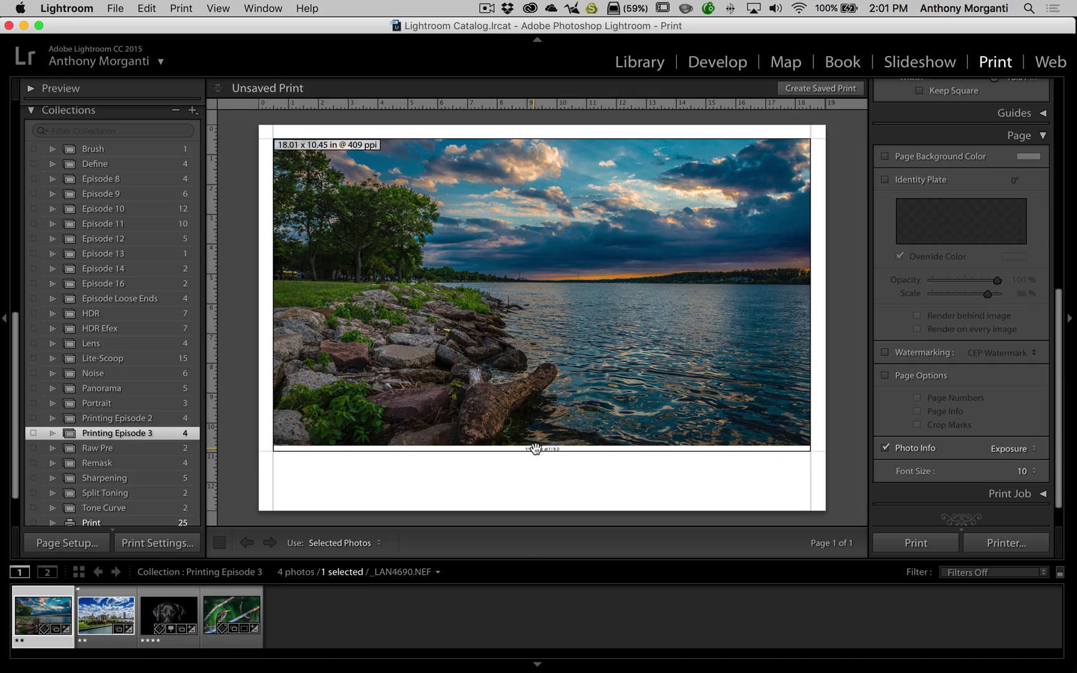
left_click(1016, 450)
left_click(1017, 439)
left_click(1001, 450)
left_click(1001, 423)
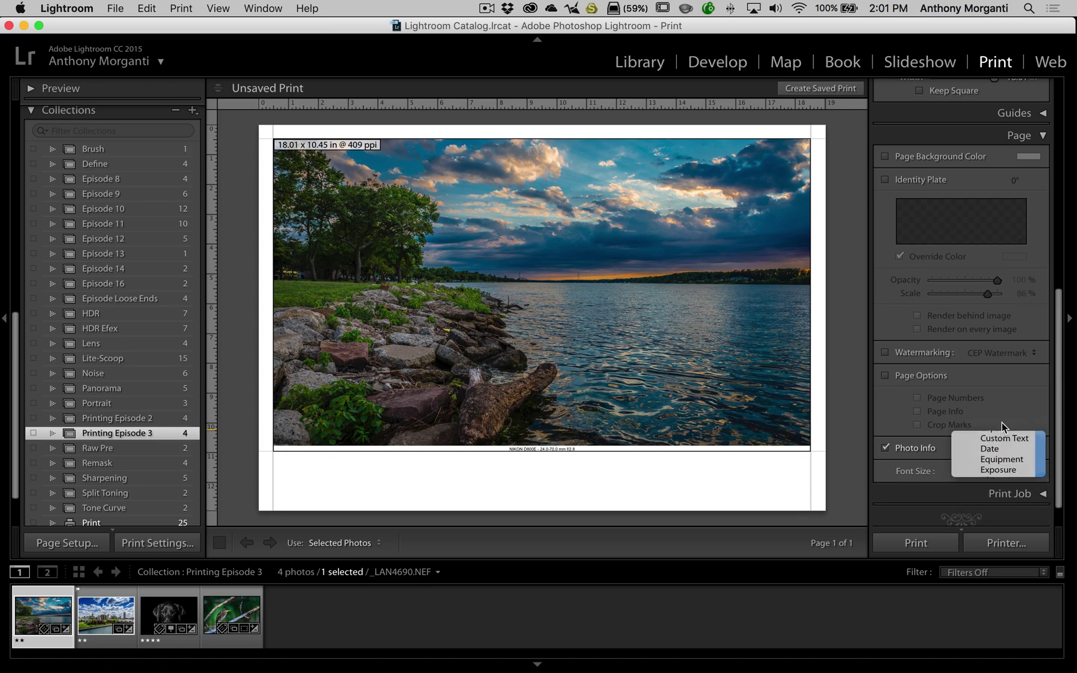
left_click(997, 448)
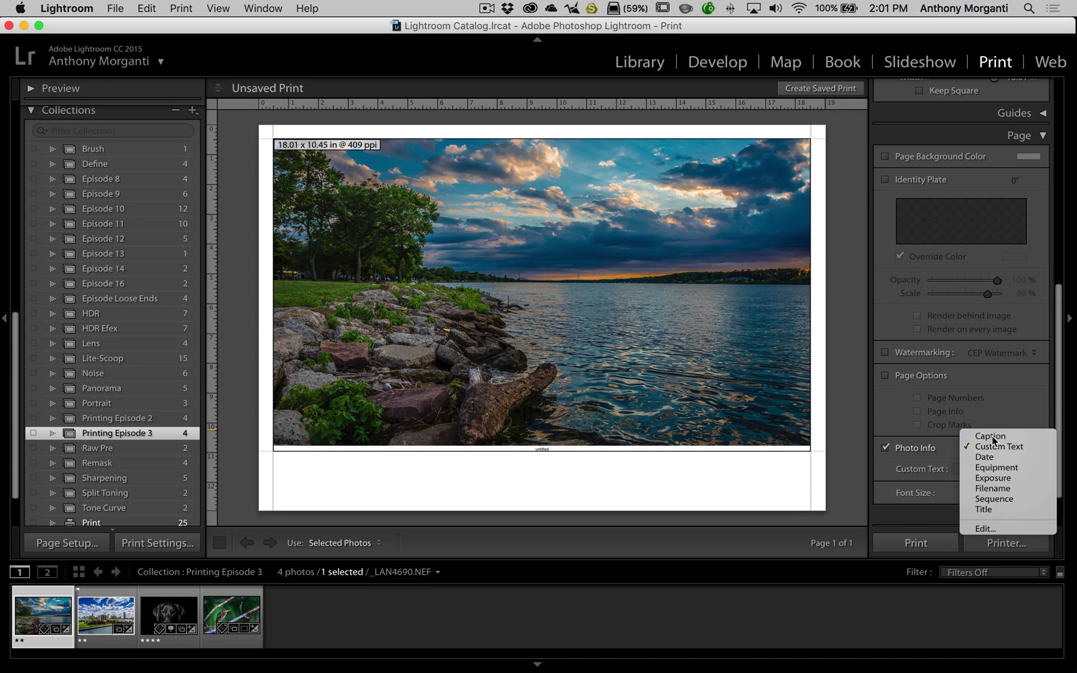
left_click(962, 436)
left_click(885, 448)
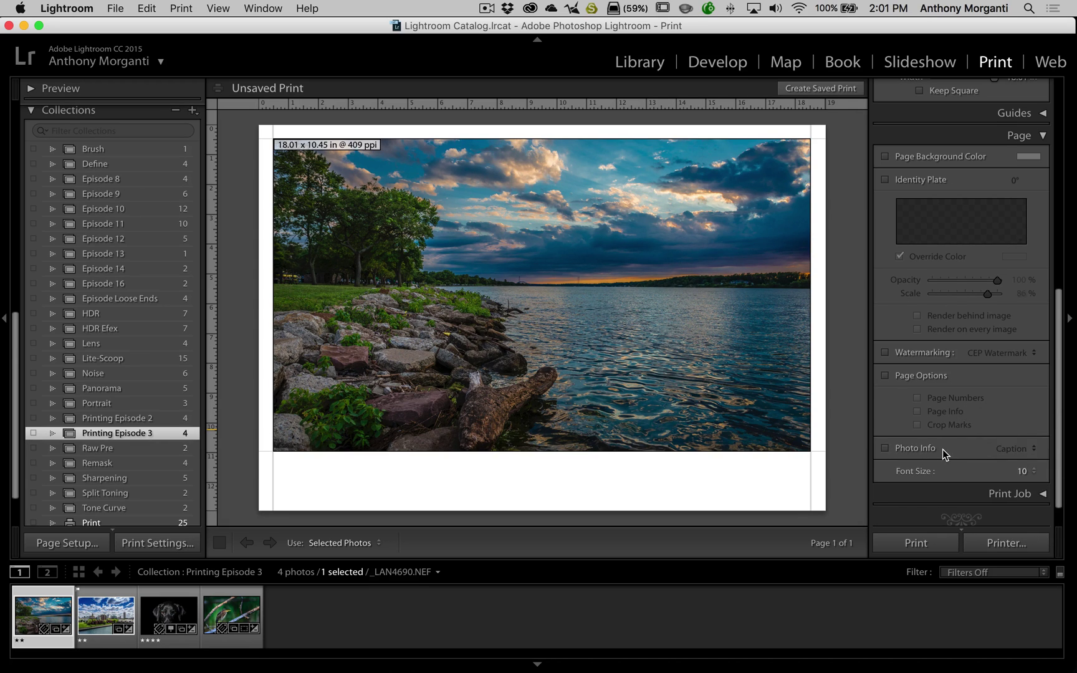
- Open the Print Job settings and check the available Print to destinations, keeping Printer
scroll(956, 421, "down", 2)
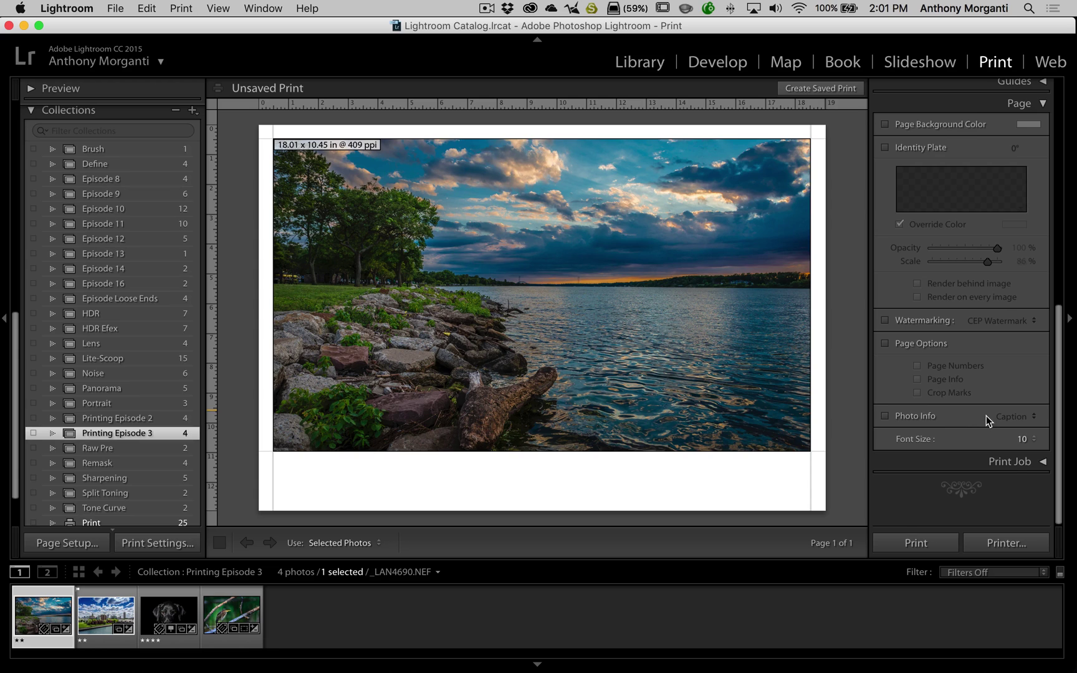
left_click(1012, 460)
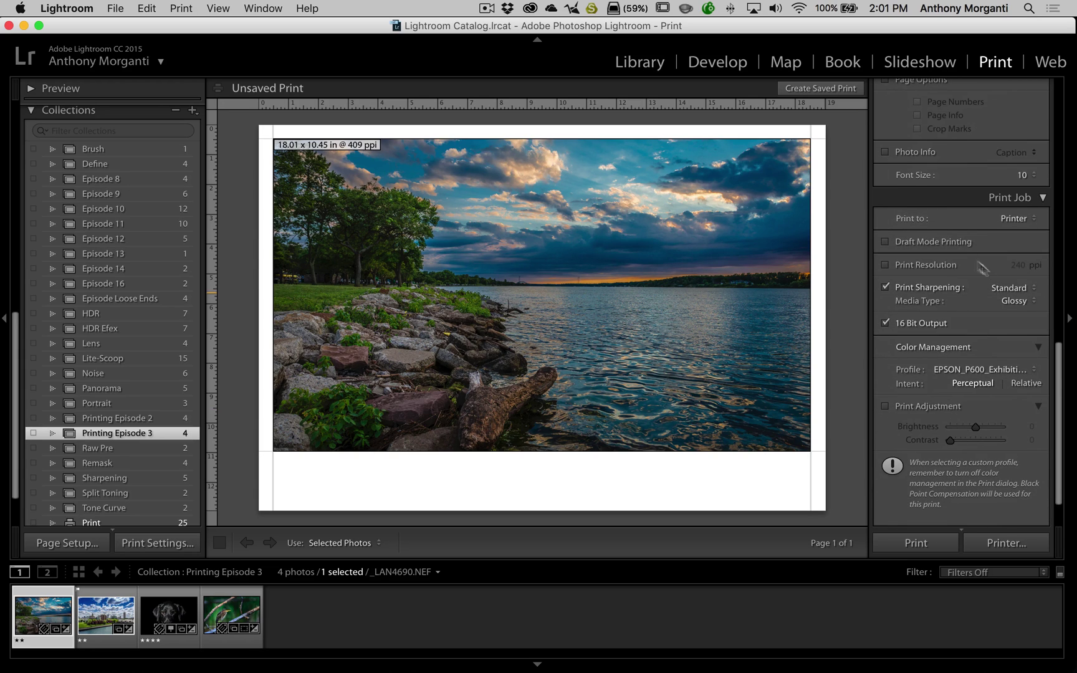
left_click(1005, 226)
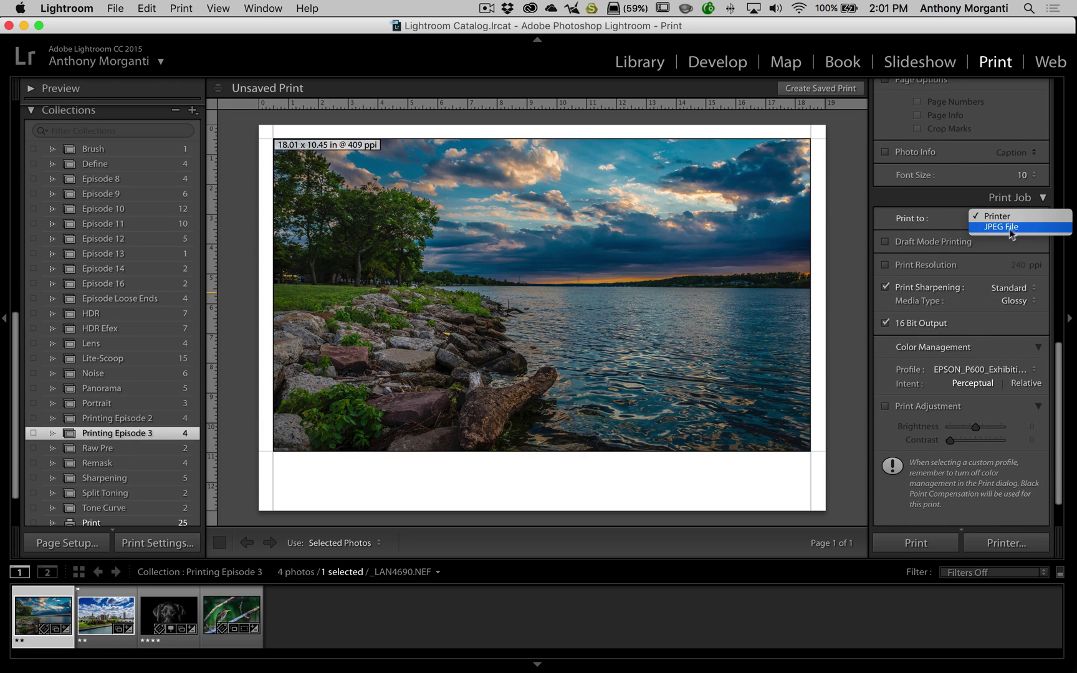
left_click(1008, 218)
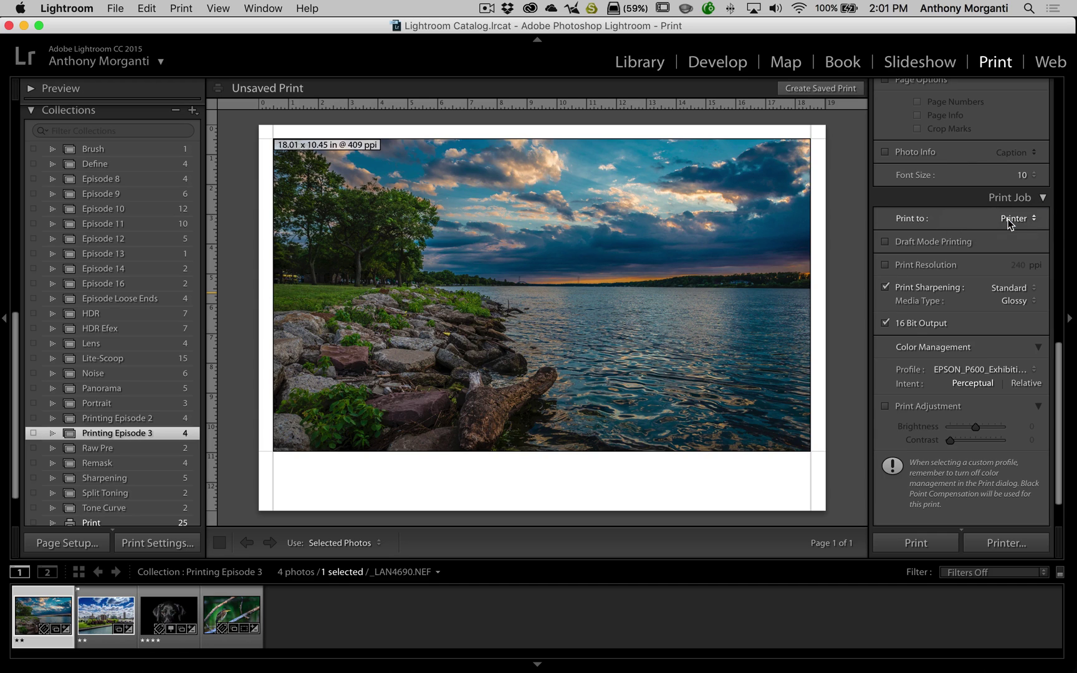
- Enable Photo Info, set it to Equipment, and turn Photo Info off again
scroll(984, 290, "up", 7)
scroll(983, 291, "up", 1)
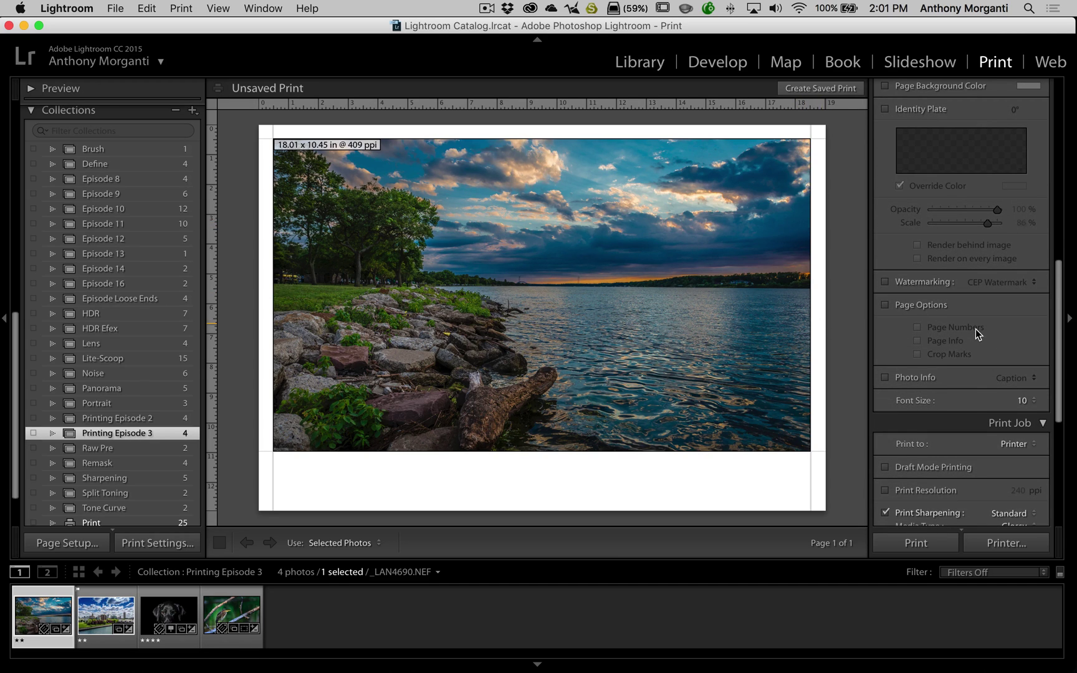
left_click(885, 378)
left_click(1016, 378)
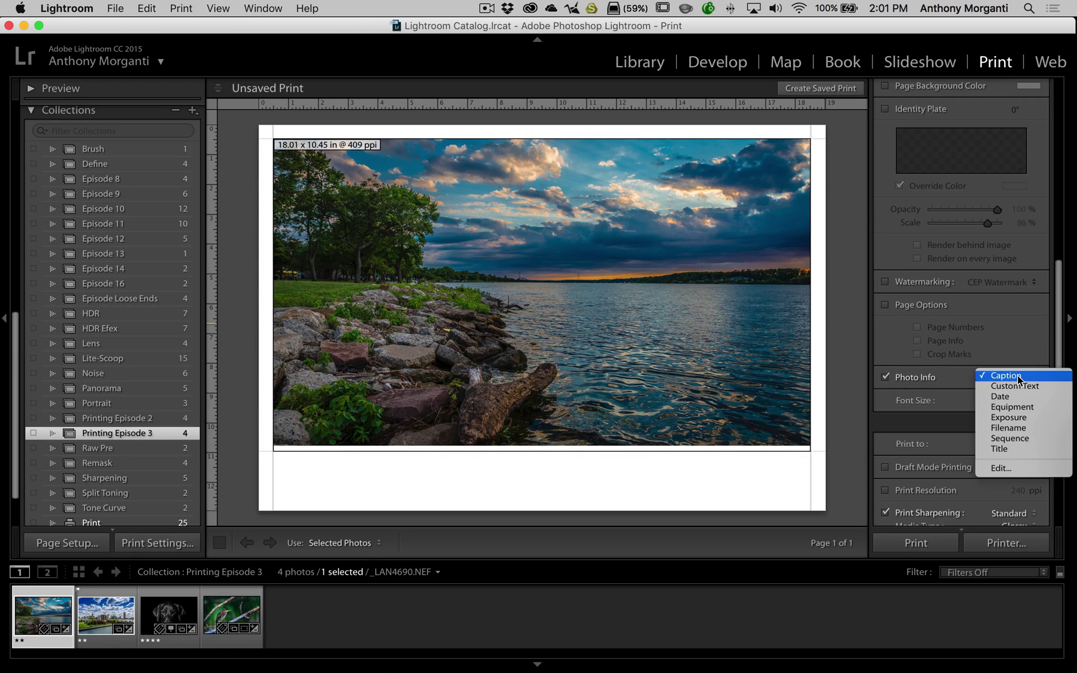
left_click(1012, 407)
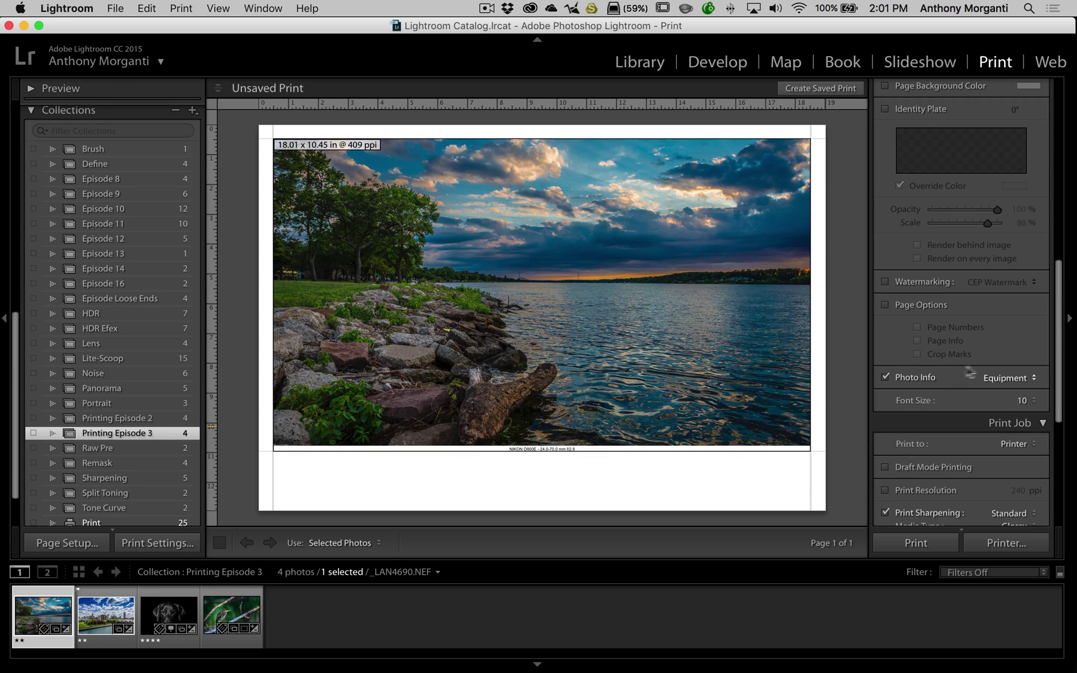
left_click(885, 378)
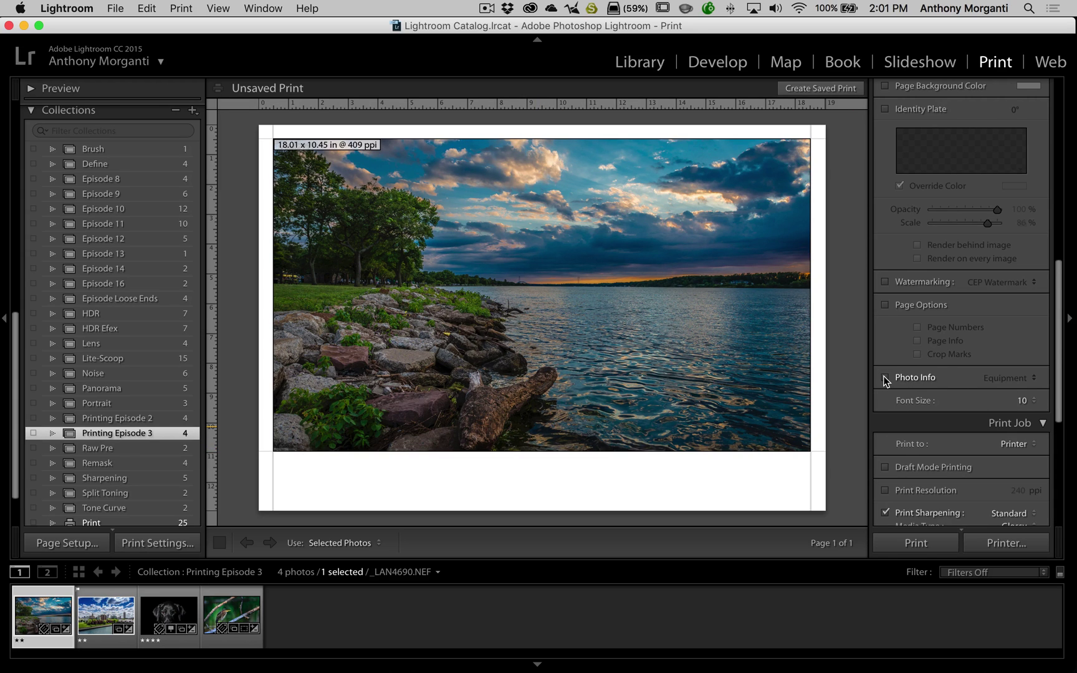
- Enable Photo Info, set its font size to 16, and turn Photo Info off again
scroll(931, 370, "down", 4)
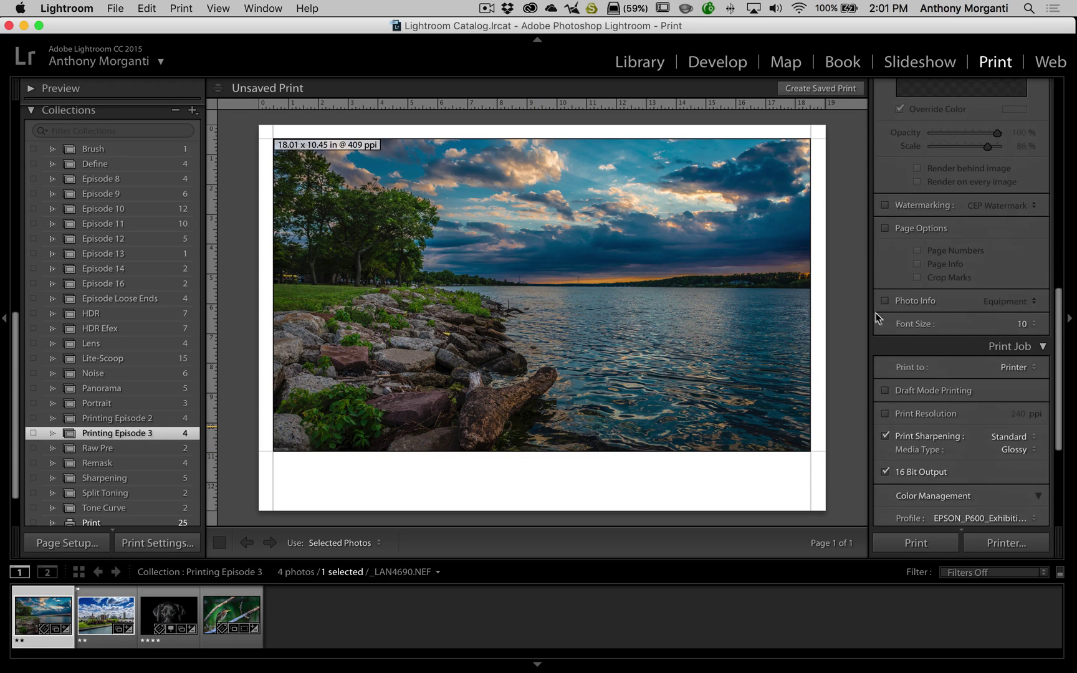
left_click(886, 301)
left_click(1029, 324)
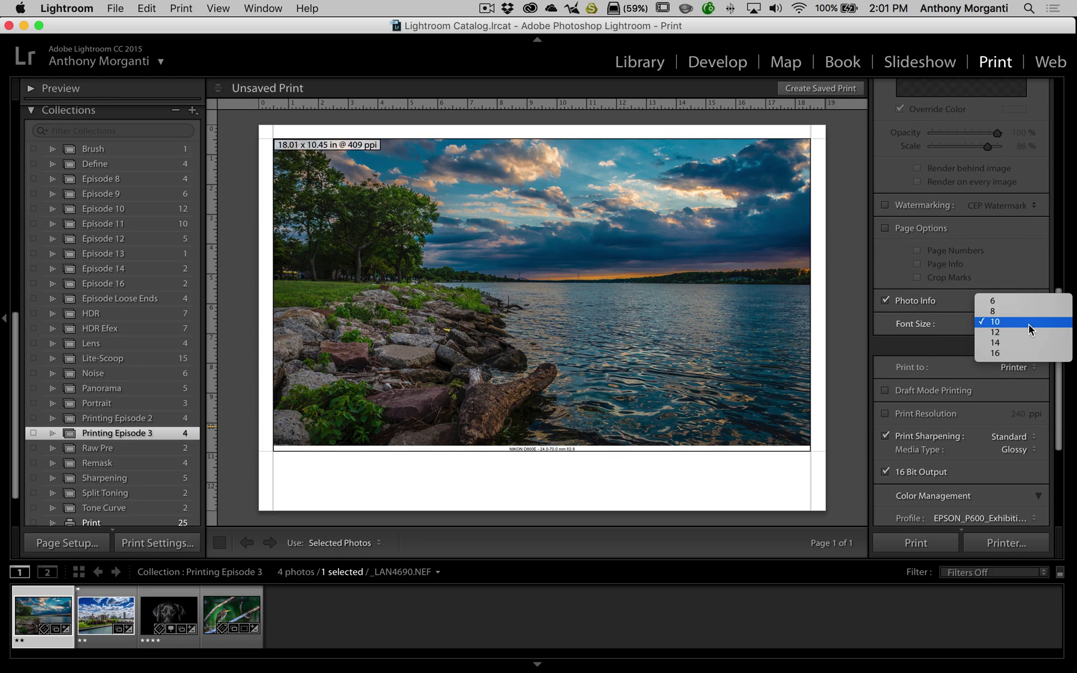
left_click(1014, 353)
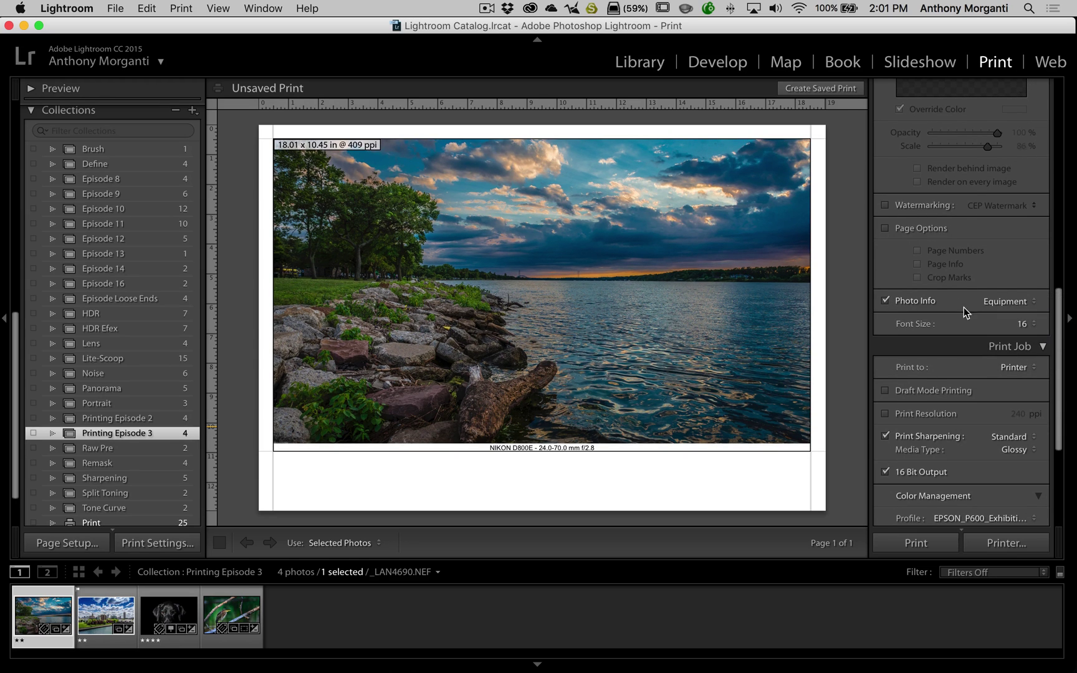
scroll(971, 291, "up", 3)
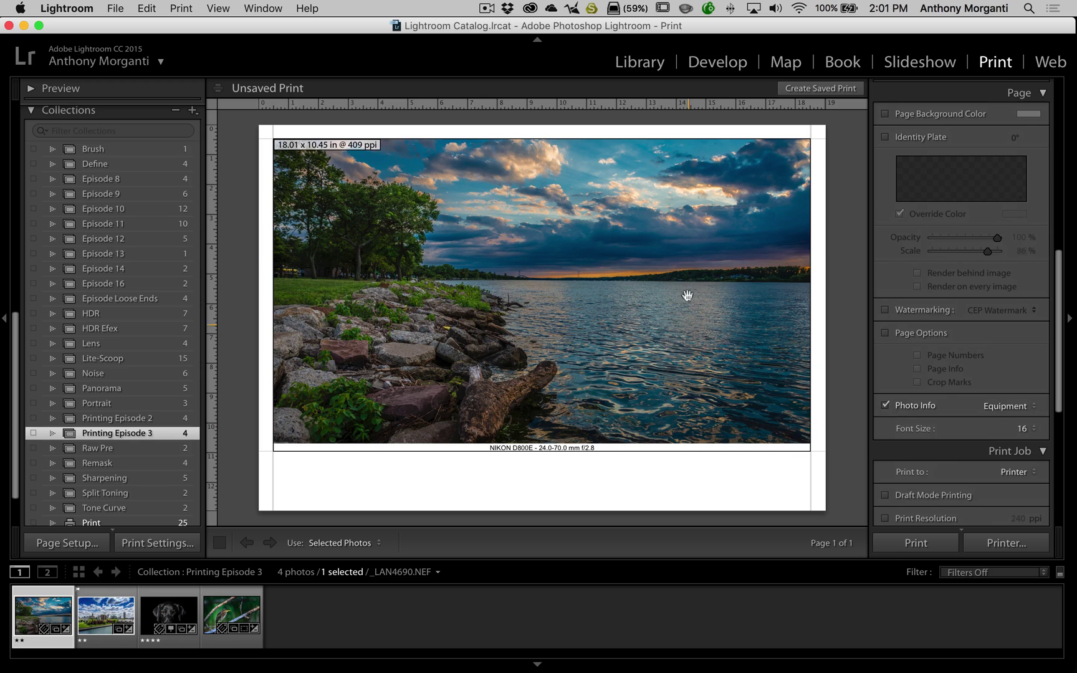
left_click(886, 404)
- Collapse the Page and Print Job settings and expand the Guides settings
scroll(972, 350, "up", 3)
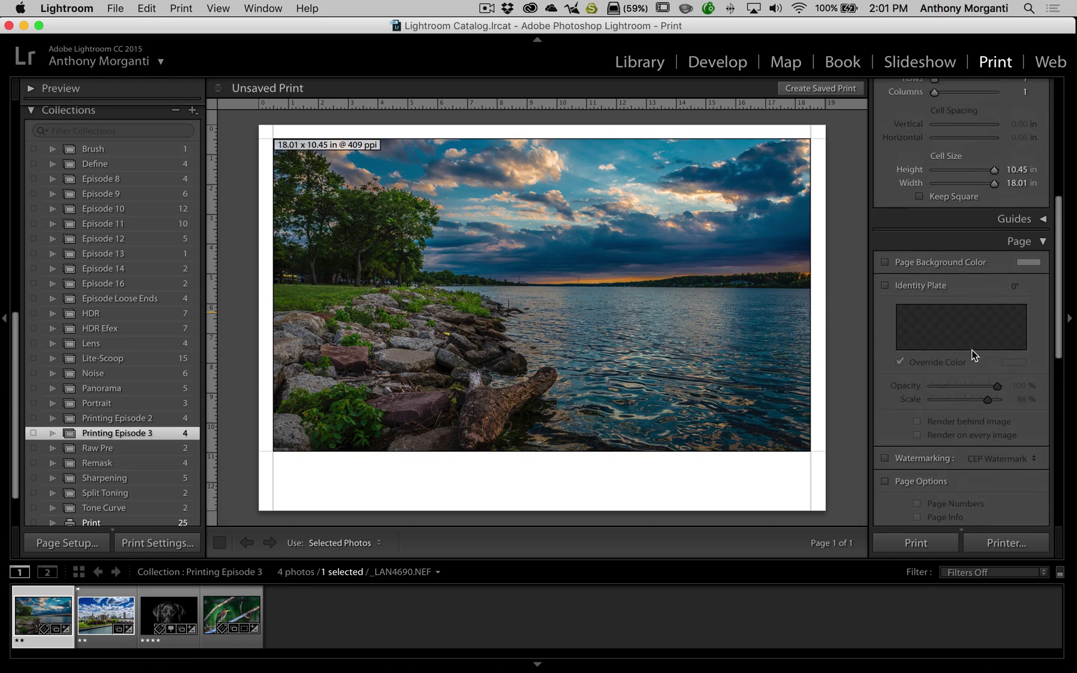
scroll(972, 350, "down", 6)
scroll(976, 348, "up", 12)
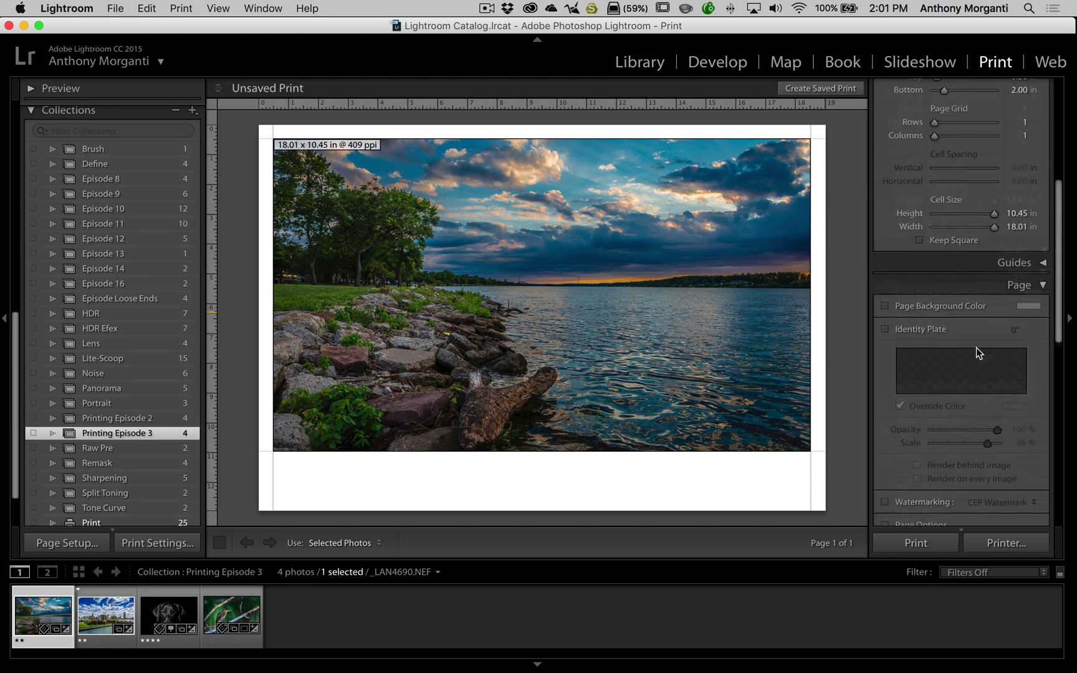
left_click(1022, 406)
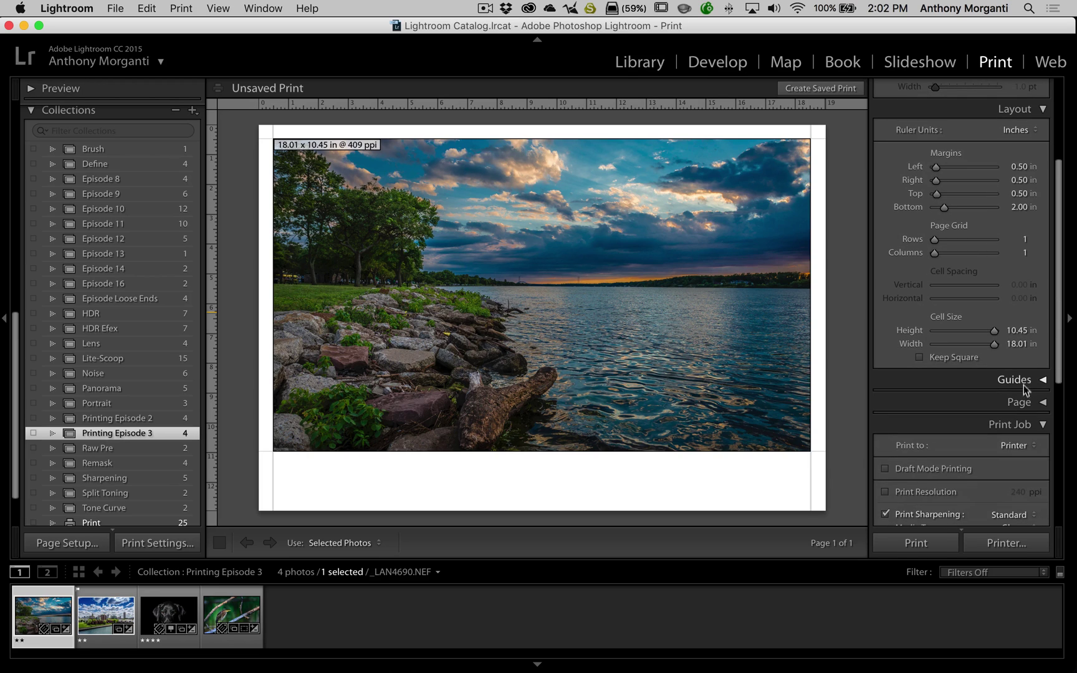
left_click(1021, 425)
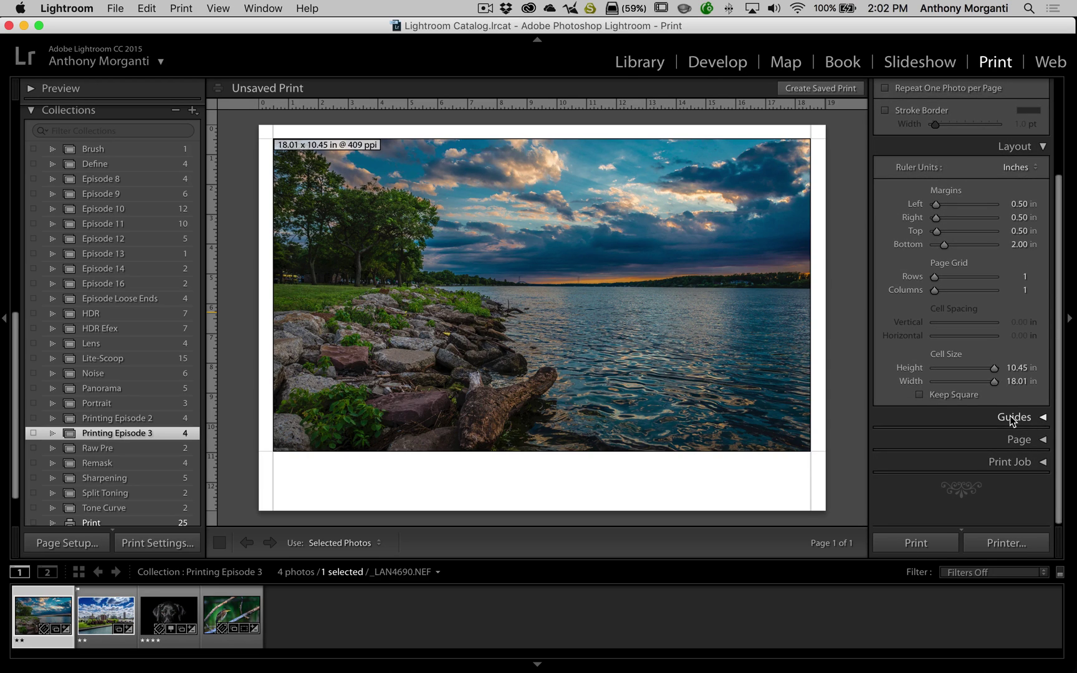
left_click(1016, 417)
scroll(928, 359, "down", 3)
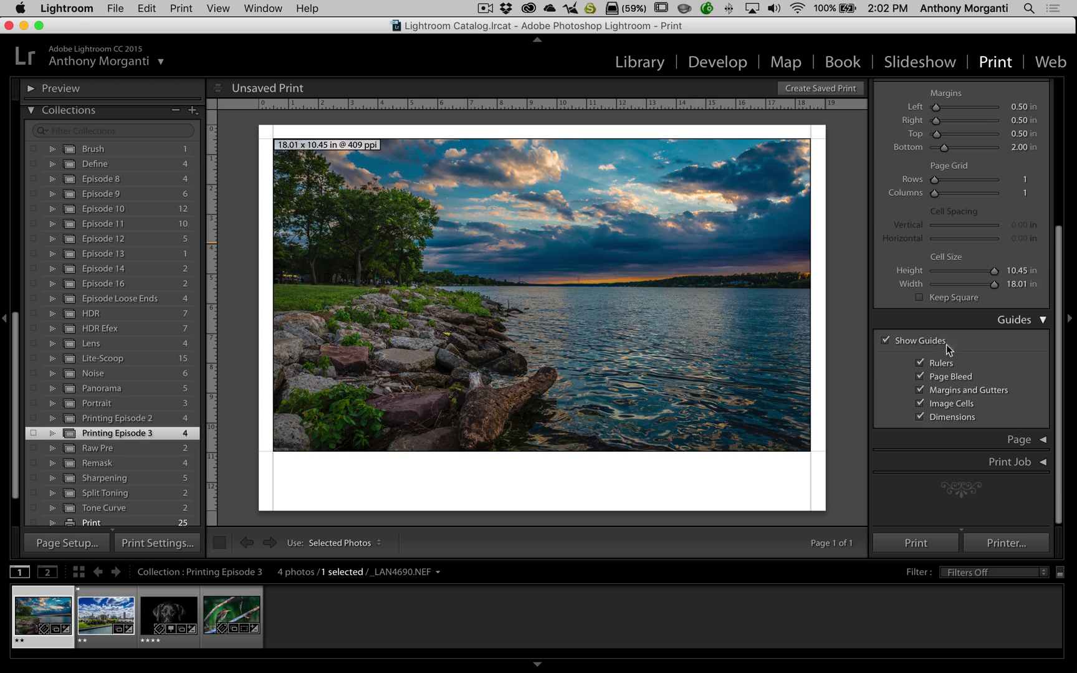
- Hide and restore the Rulers guide, and do the same for the Margins and Gutters guide
left_click(921, 364)
left_click(921, 364)
left_click(920, 391)
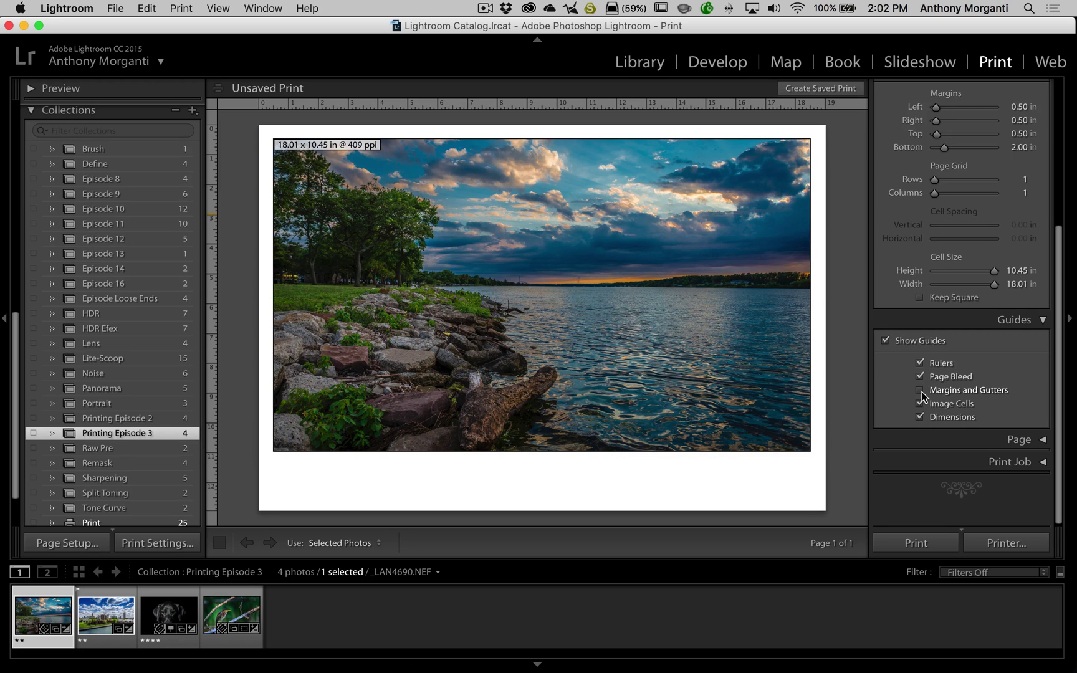
left_click(920, 391)
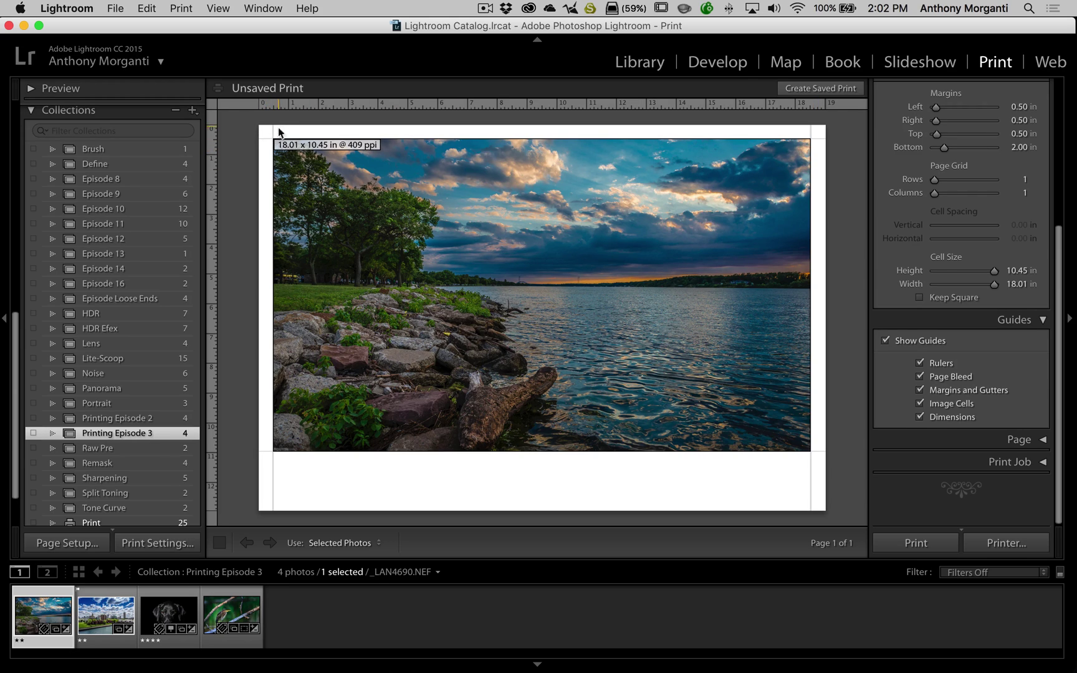
- Turn the Image Cells and Dimensions guides off and on again to compare their effect on the page
left_click(920, 404)
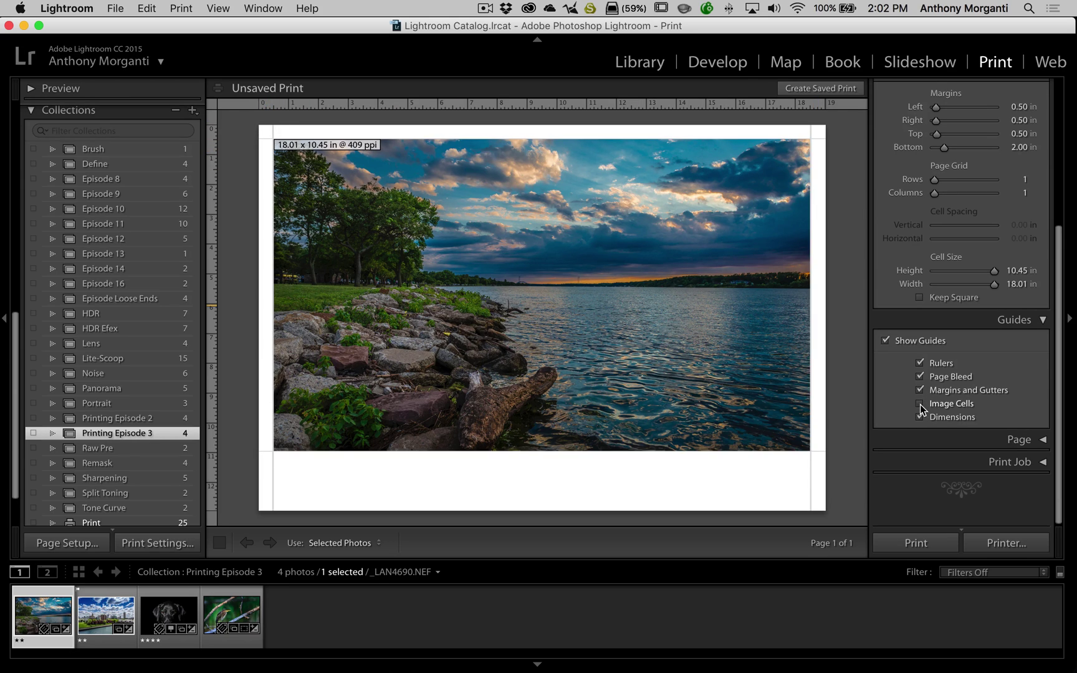
left_click(920, 404)
left_click(920, 405)
left_click(920, 405)
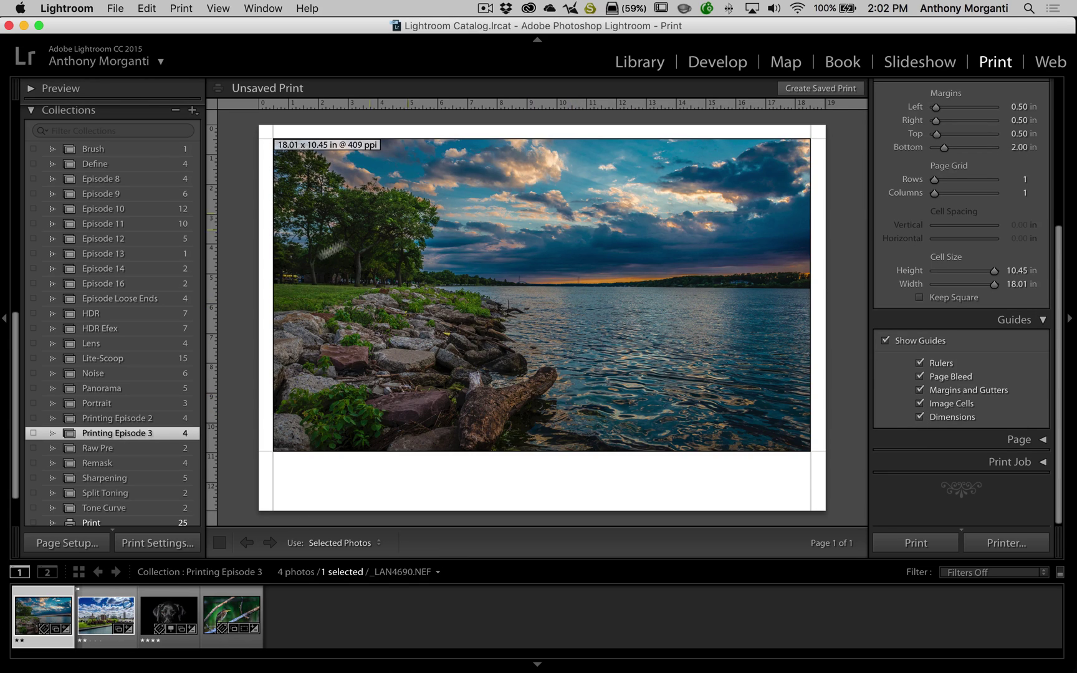
left_click(919, 416)
left_click(920, 416)
- Set all page margins to 0.00 in and enlarge the cell to 12.95 in high by 19.01 in wide
scroll(945, 215, "up", 3)
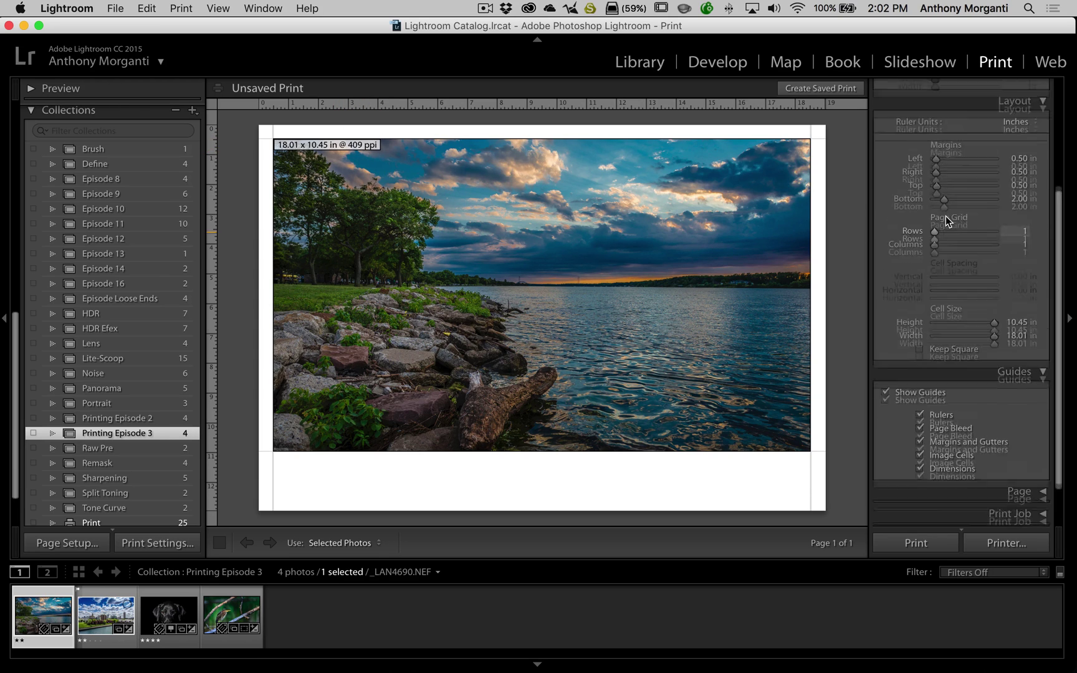
scroll(945, 216, "up", 2)
left_click_drag(936, 238, 890, 279)
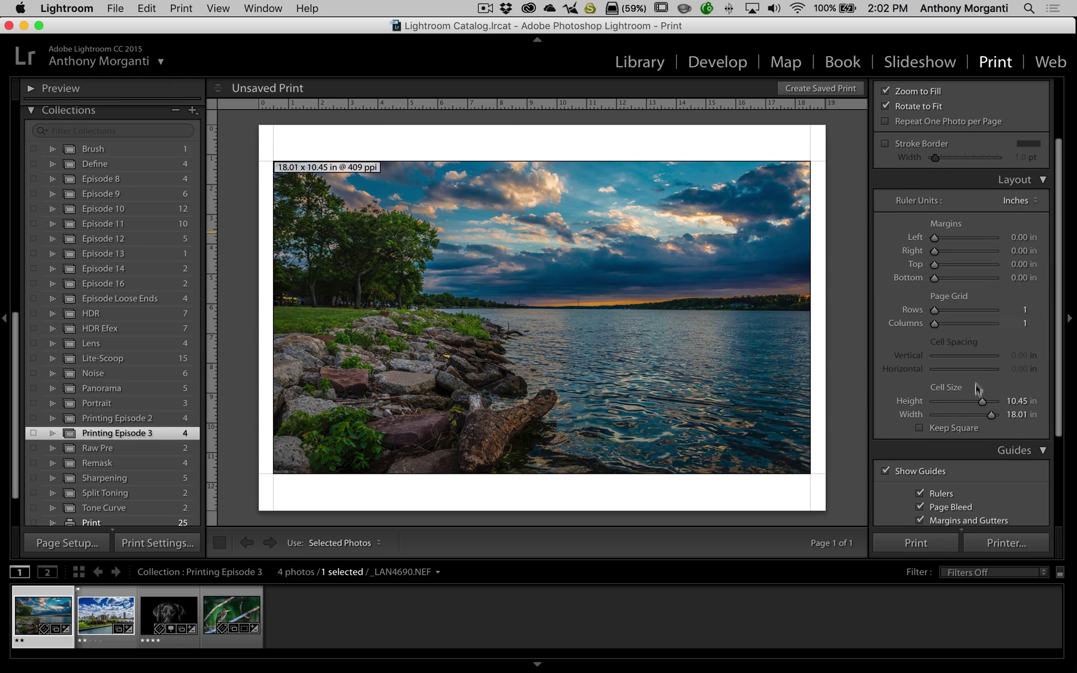
mouse_move(982, 401)
left_mouse_down()
mouse_move(994, 400)
mouse_move(997, 418)
left_mouse_up()
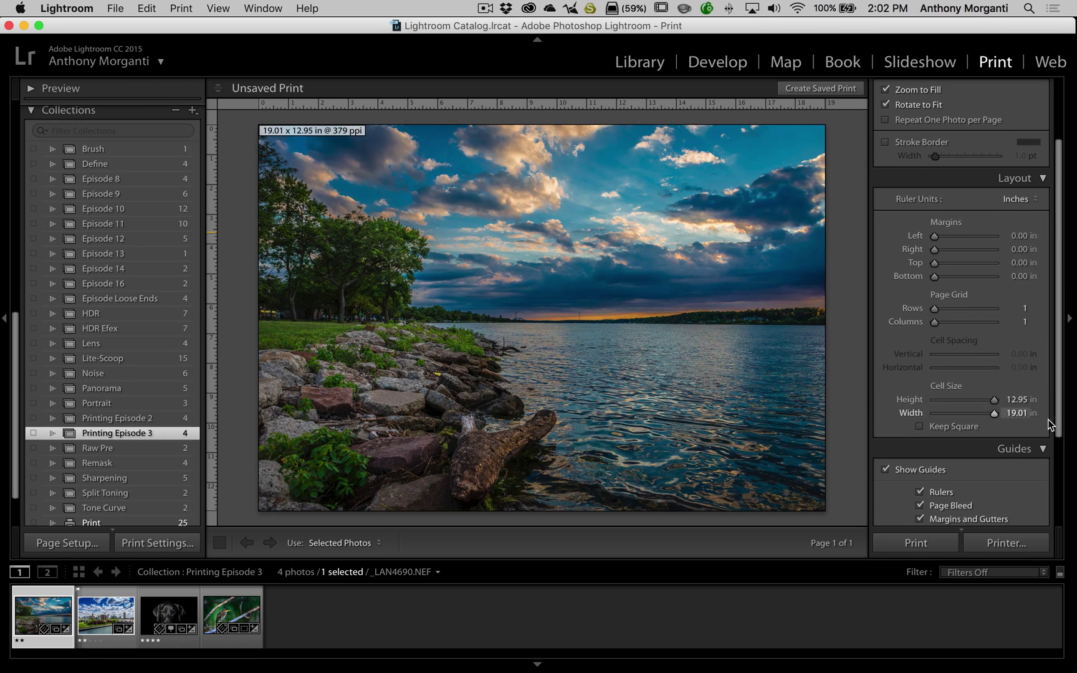
- Review the Layout and Guides settings, and open the Page settings for a look before closing them
scroll(995, 386, "down", 2)
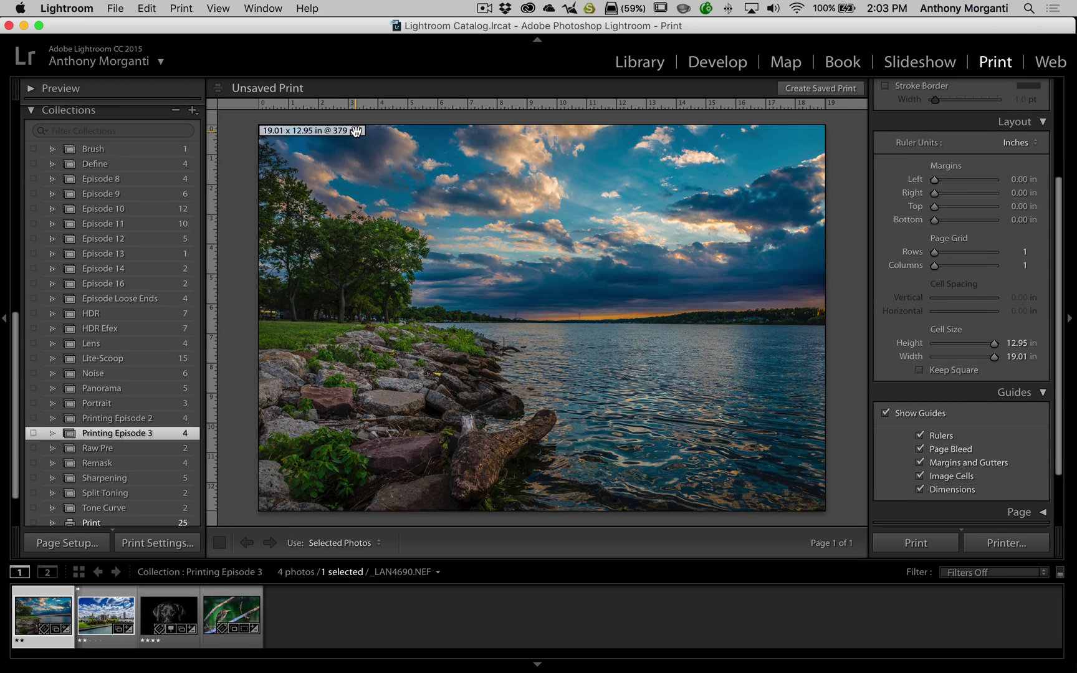
scroll(928, 148, "down", 3)
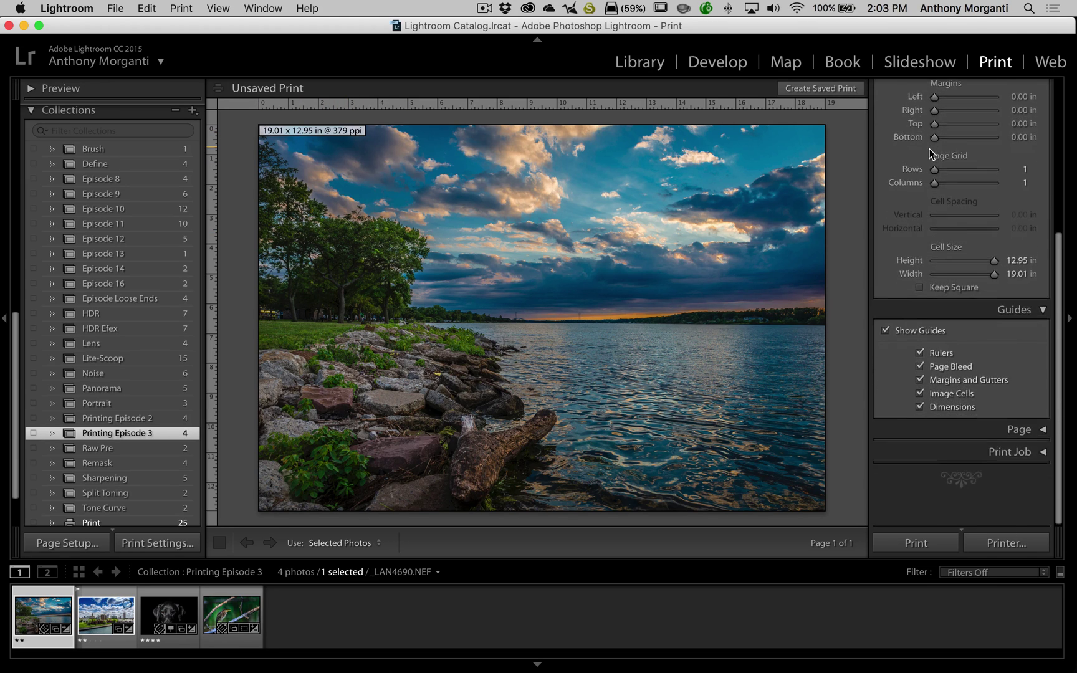
scroll(953, 206, "up", 3)
scroll(960, 215, "up", 5)
scroll(961, 215, "down", 8)
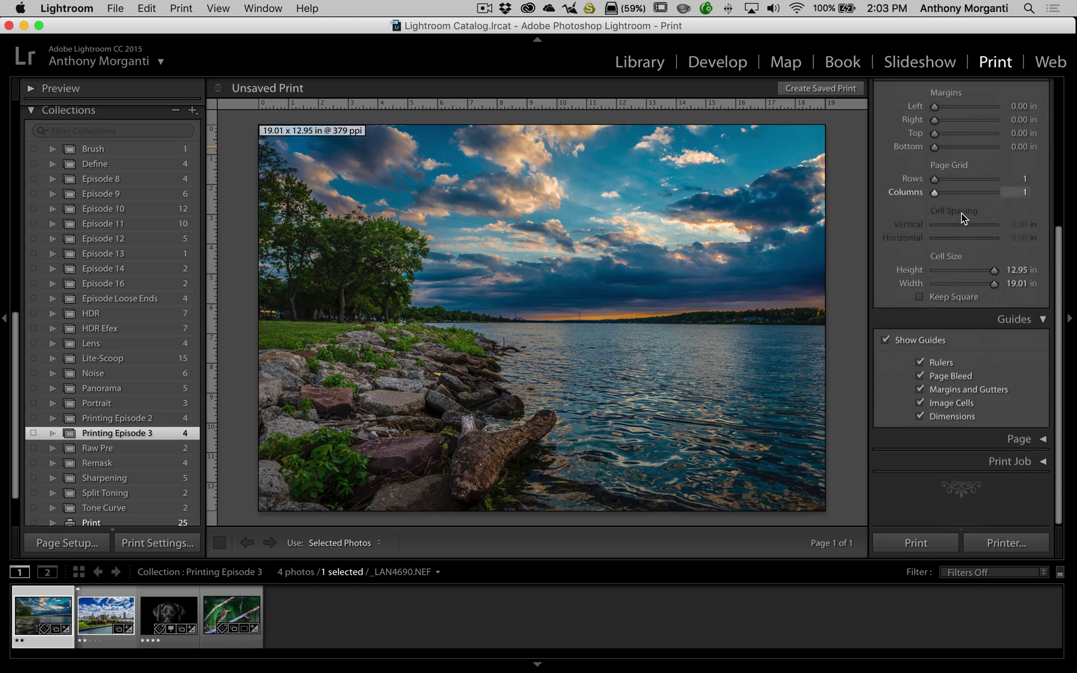
left_click(1038, 441)
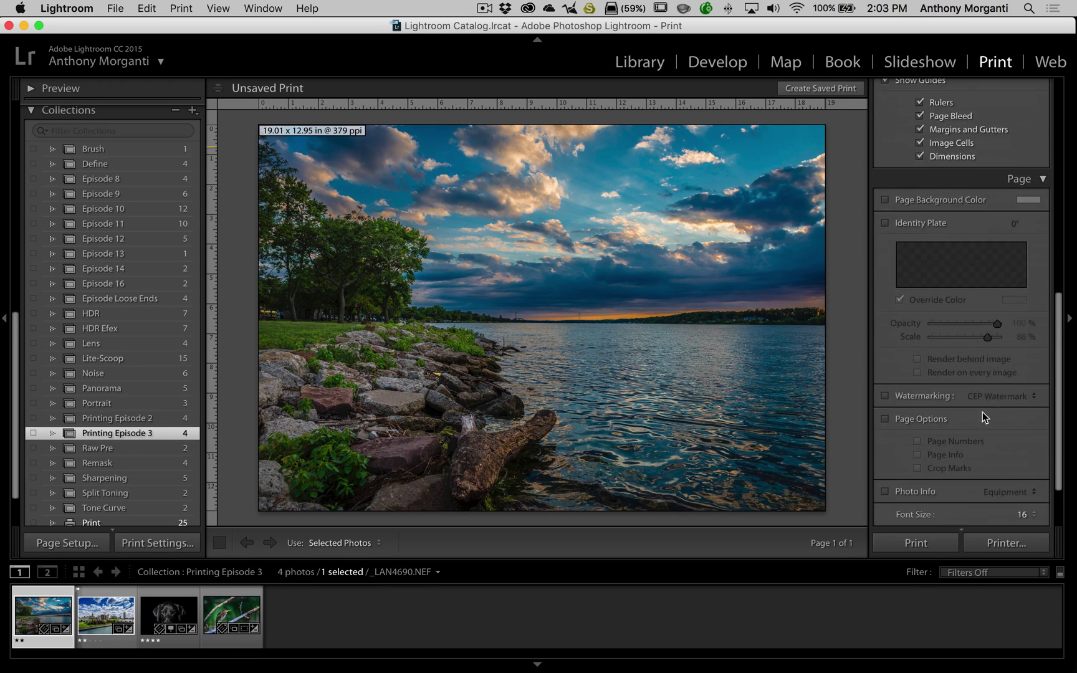
left_click(1039, 170)
- Collapse the Guides, Layout and Image Settings sections
left_click(1019, 248)
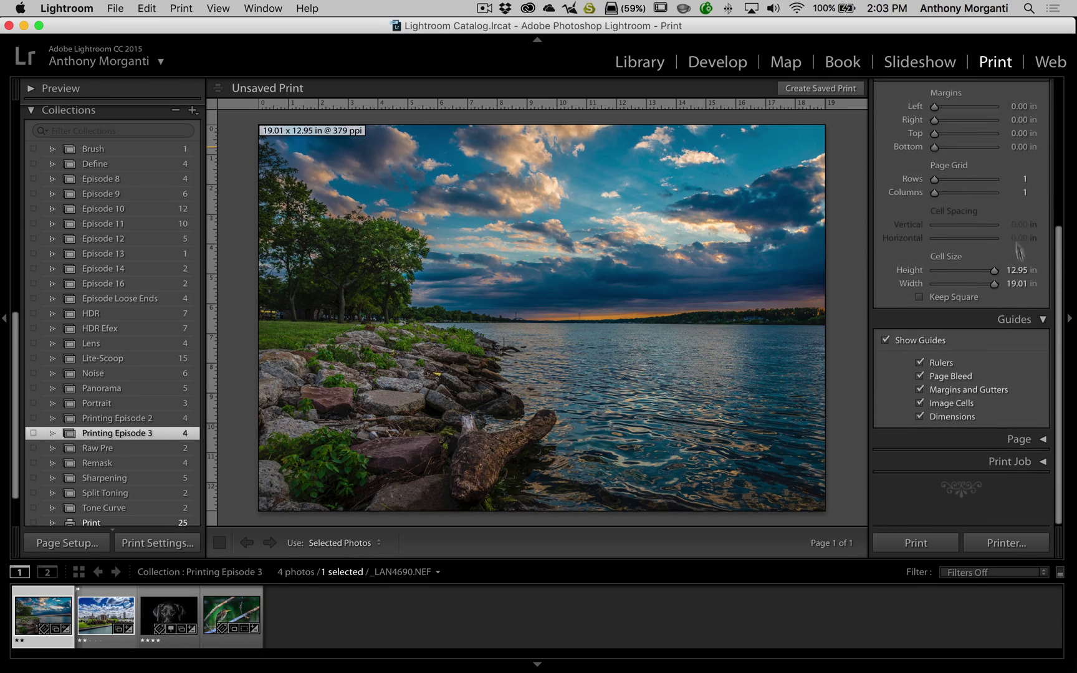
scroll(1027, 312, "up", 2)
left_click(1017, 152)
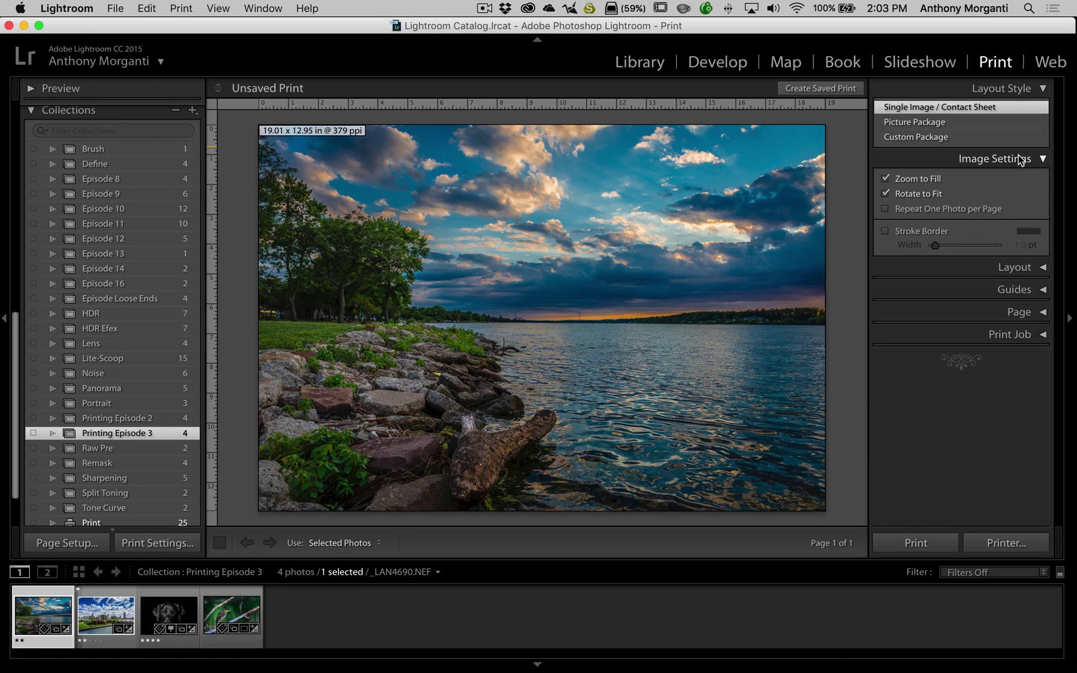
left_click(1020, 159)
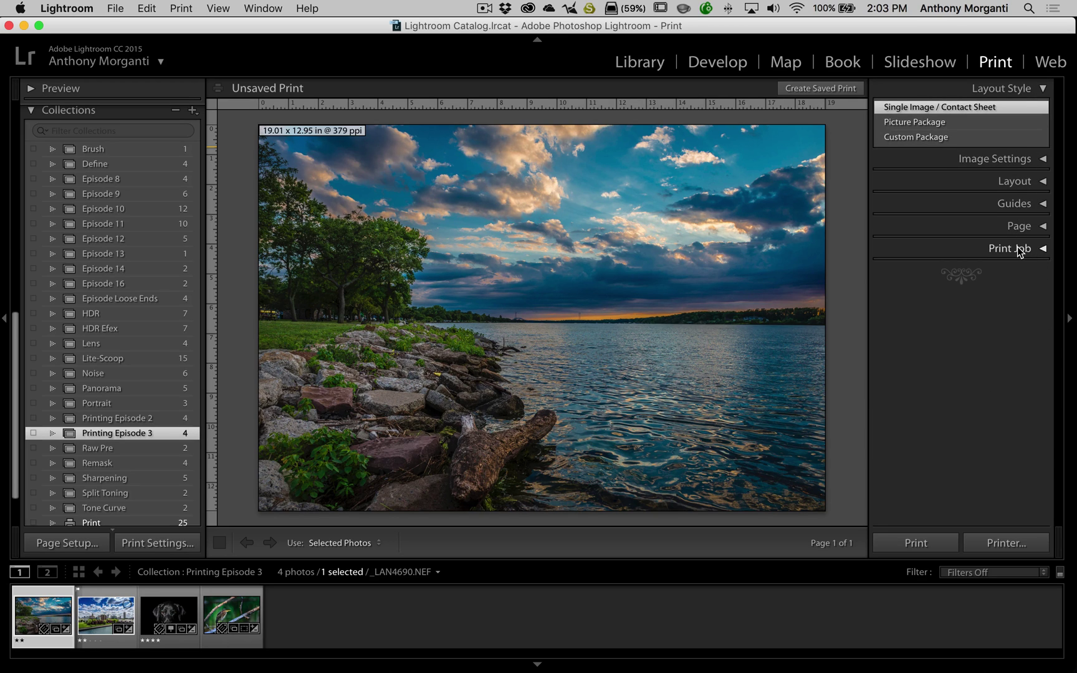
- Expand the Print Job settings to review the color management intent options, and briefly open and close the Page settings
left_click(1018, 249)
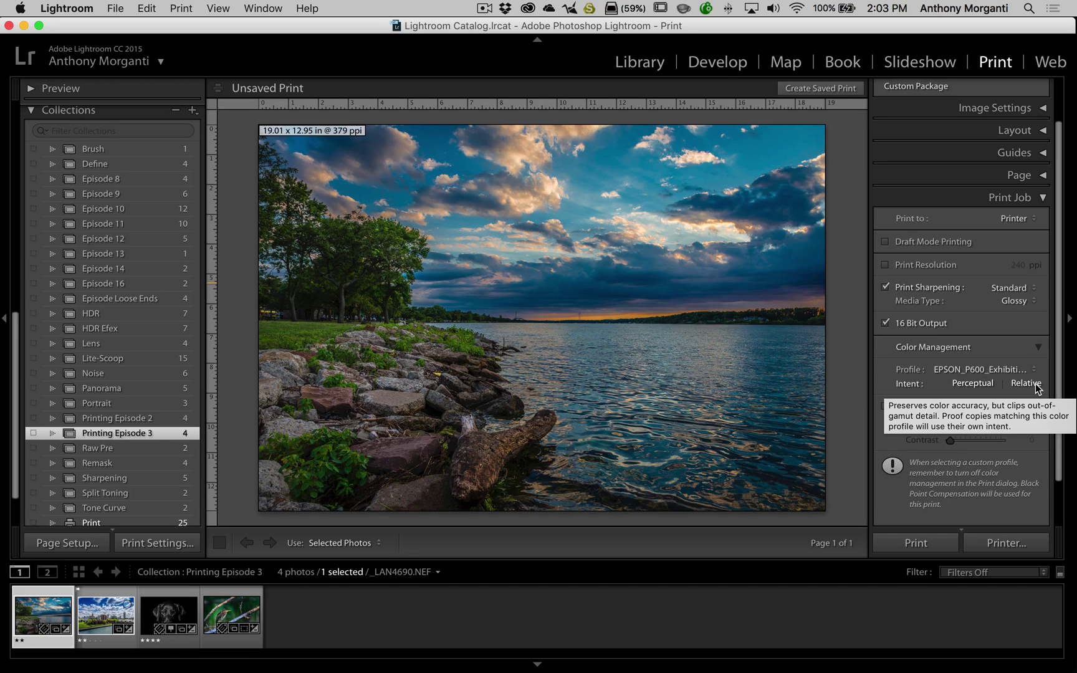
left_click(1026, 175)
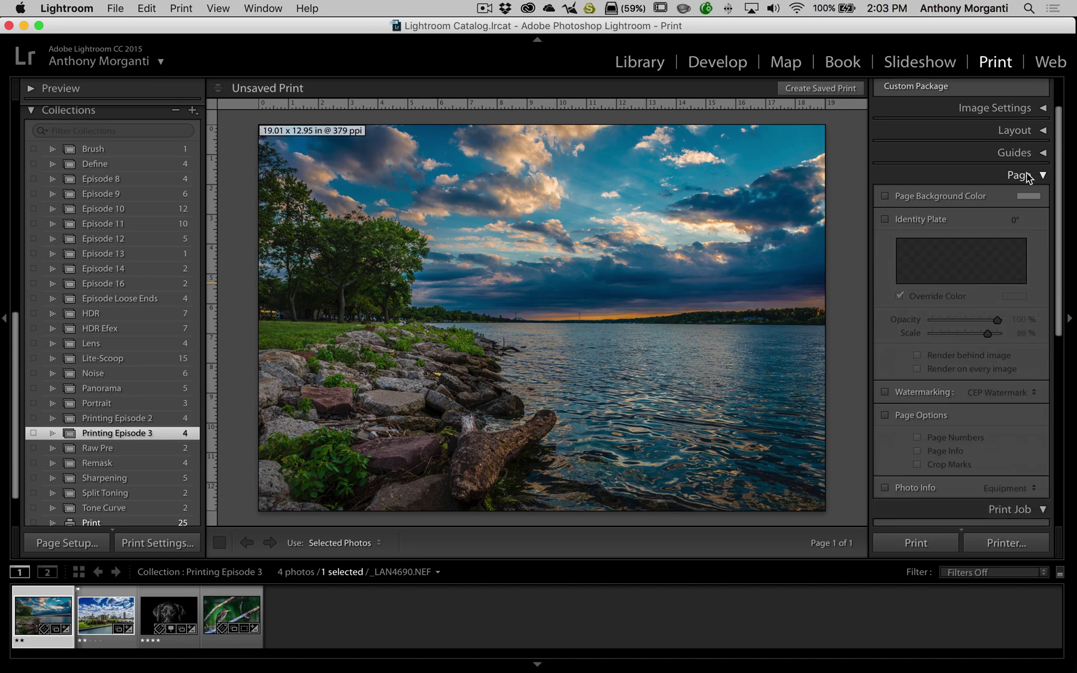
left_click(1027, 175)
scroll(1027, 175, "up", 3)
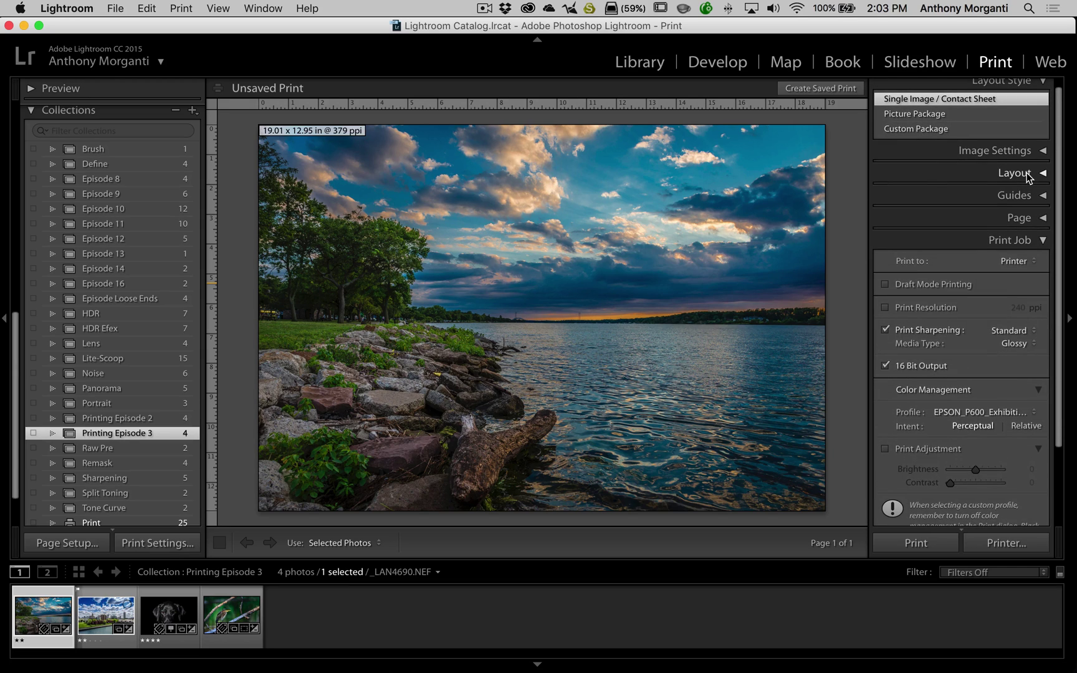